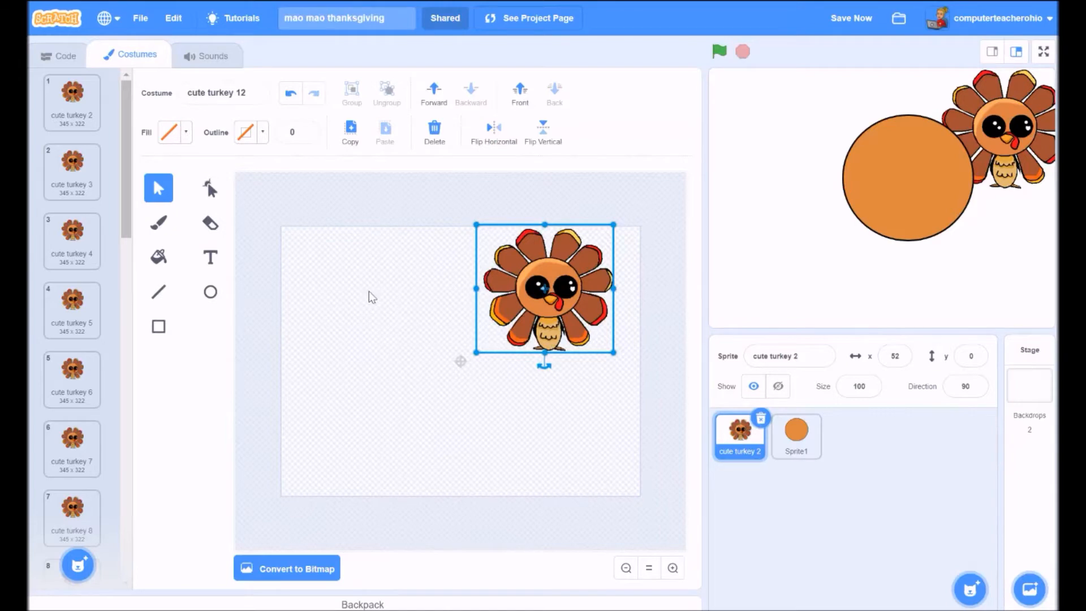
- Switch from the turkey sprite to Sprite1, the orange circle, and open its costume for editing
left_click(58, 55)
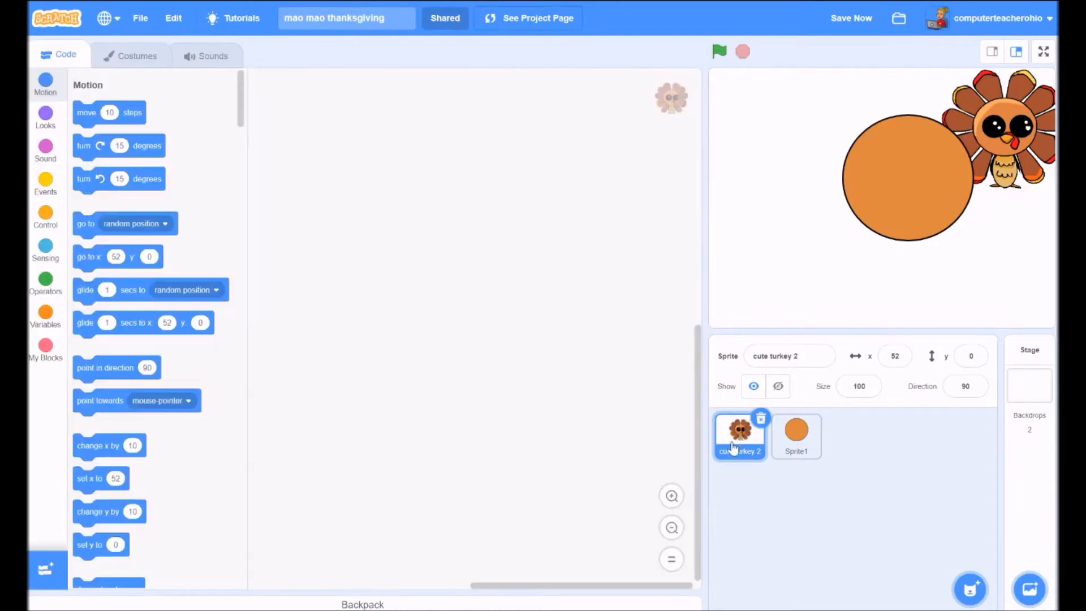
left_click(796, 434)
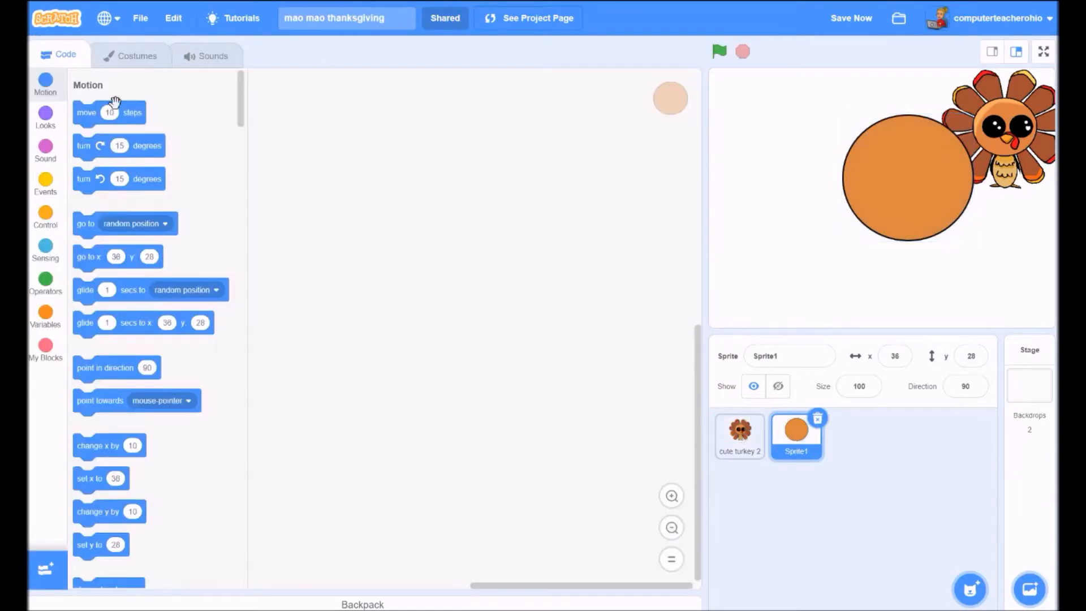
left_click(132, 55)
- Move the orange circle left and draw a straight line up-left from its edge
left_click(445, 344)
left_click_drag(483, 388, 450, 395)
left_click(567, 379)
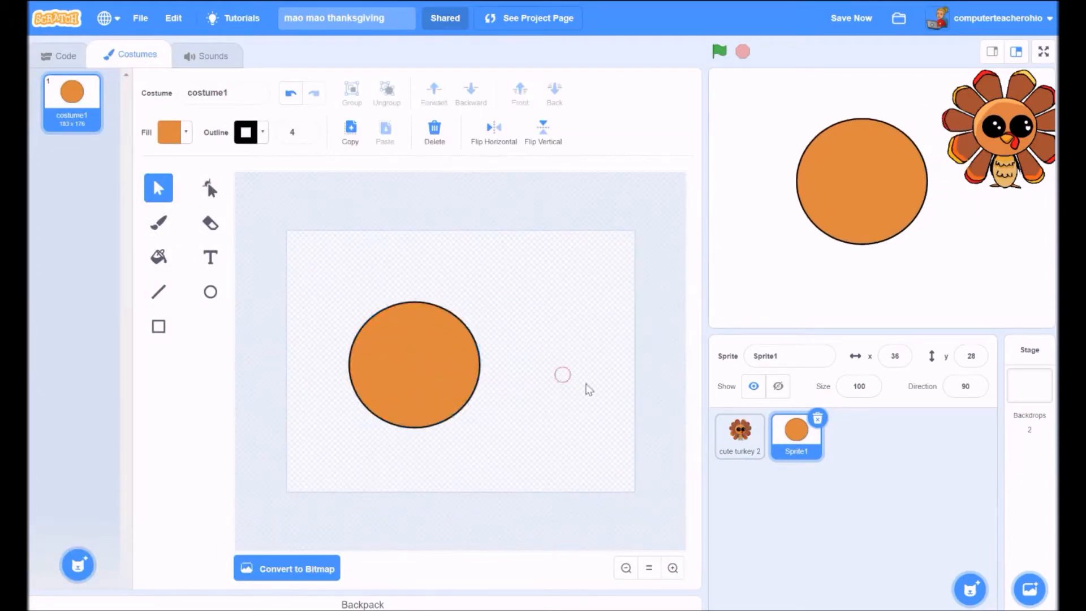
left_click(158, 292)
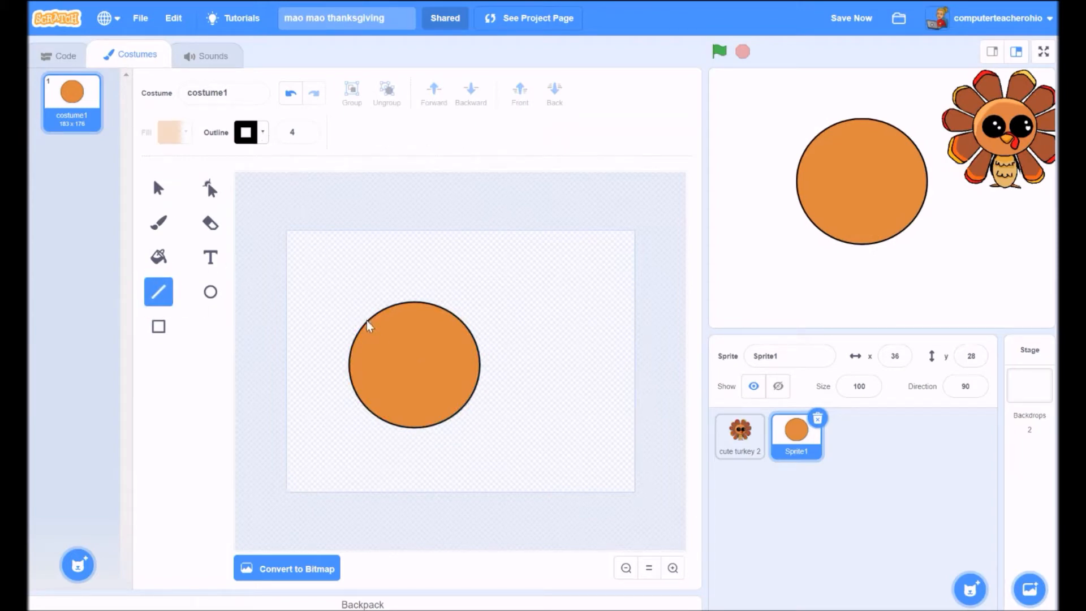
left_click_drag(368, 322, 327, 285)
left_click(209, 188)
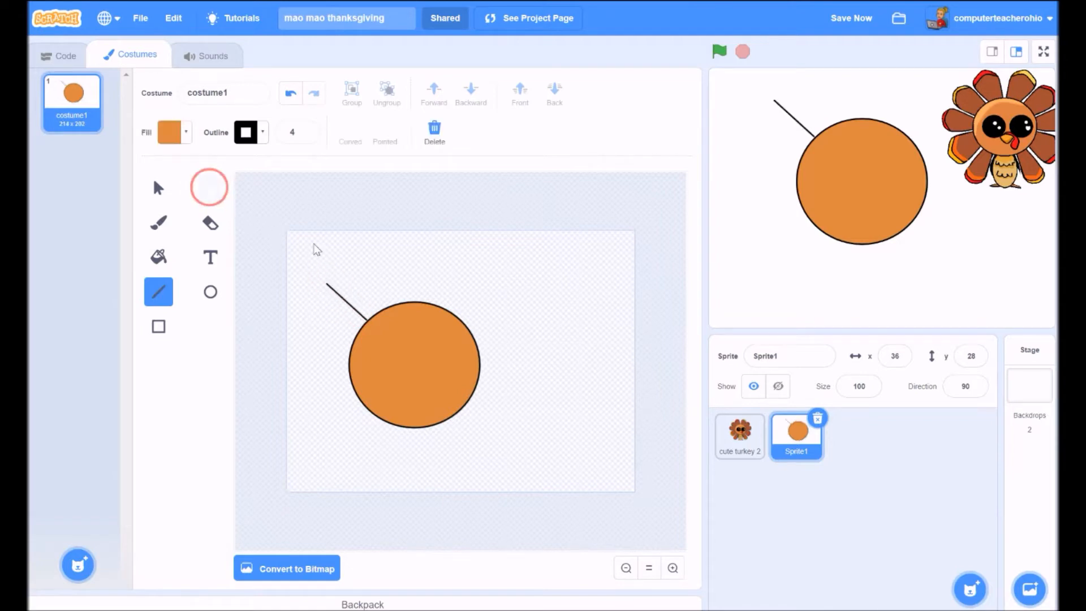
- Zoom in, nudge the line slightly right and down, and add a bend point to it
left_click(358, 315)
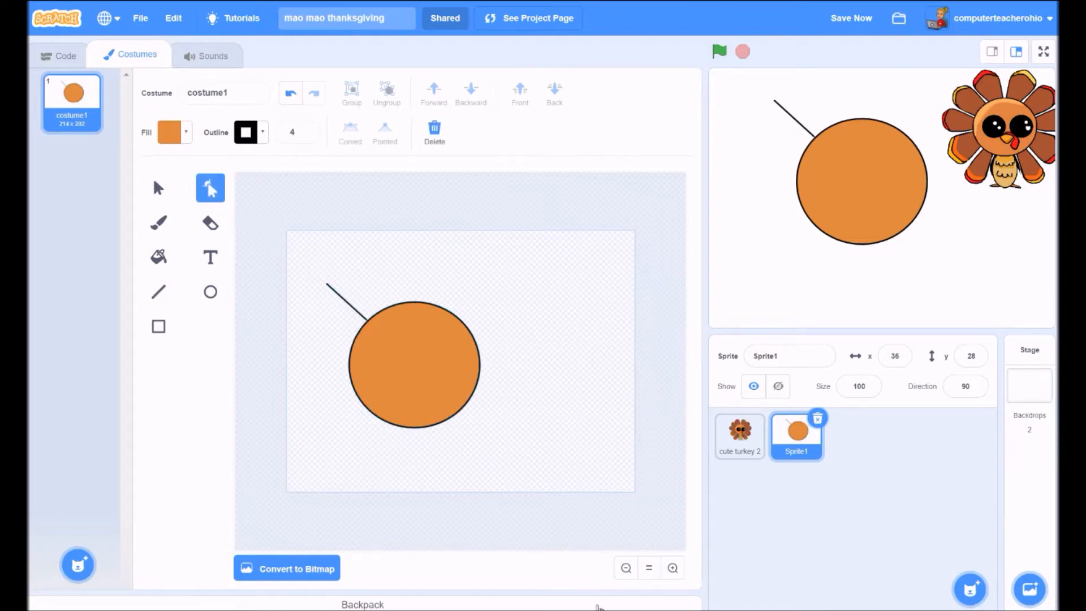
left_click(673, 567)
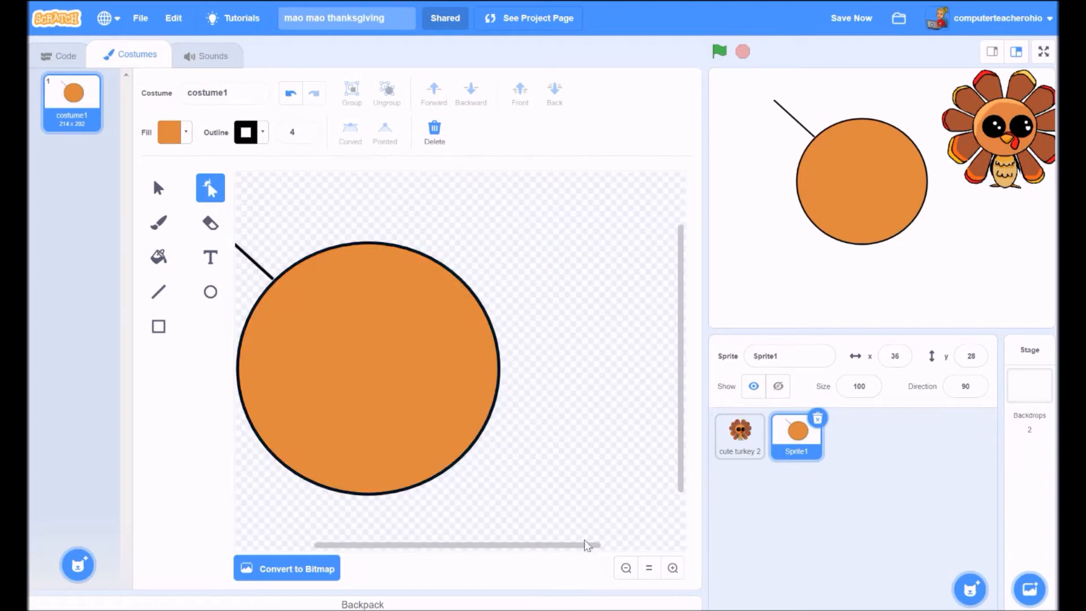
left_click_drag(584, 545, 535, 557)
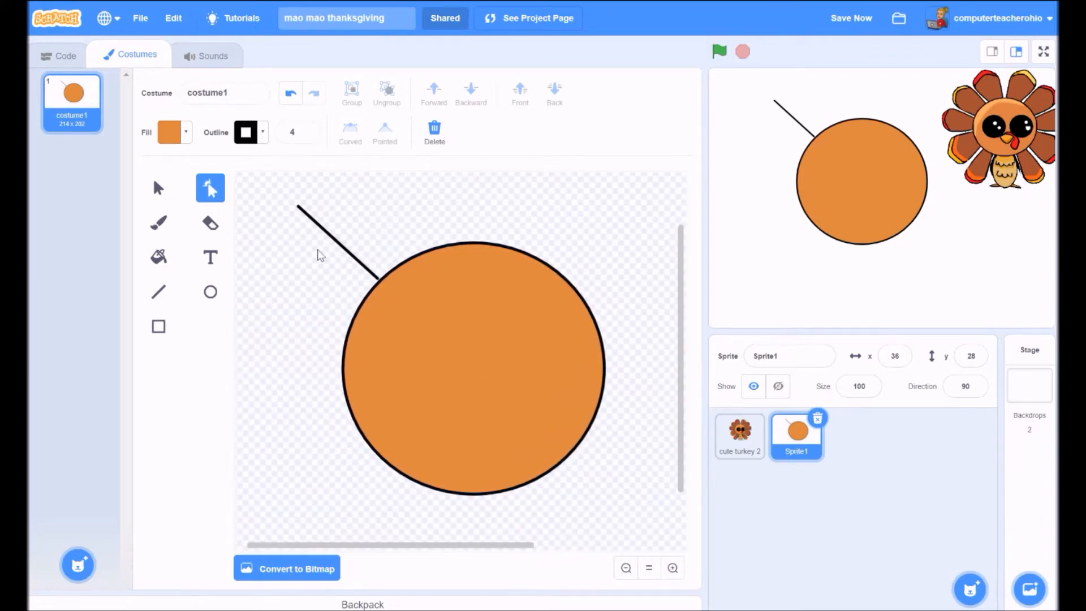
left_click(159, 187)
left_click(363, 268)
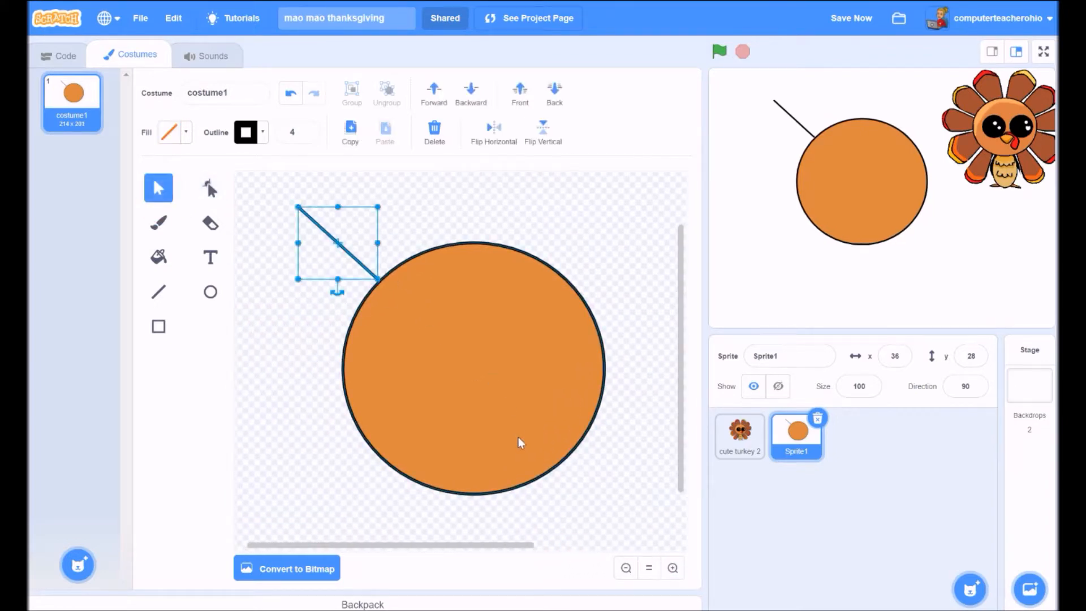
key("Right")
key("Right")
key("Right")
key("Down")
key("Down")
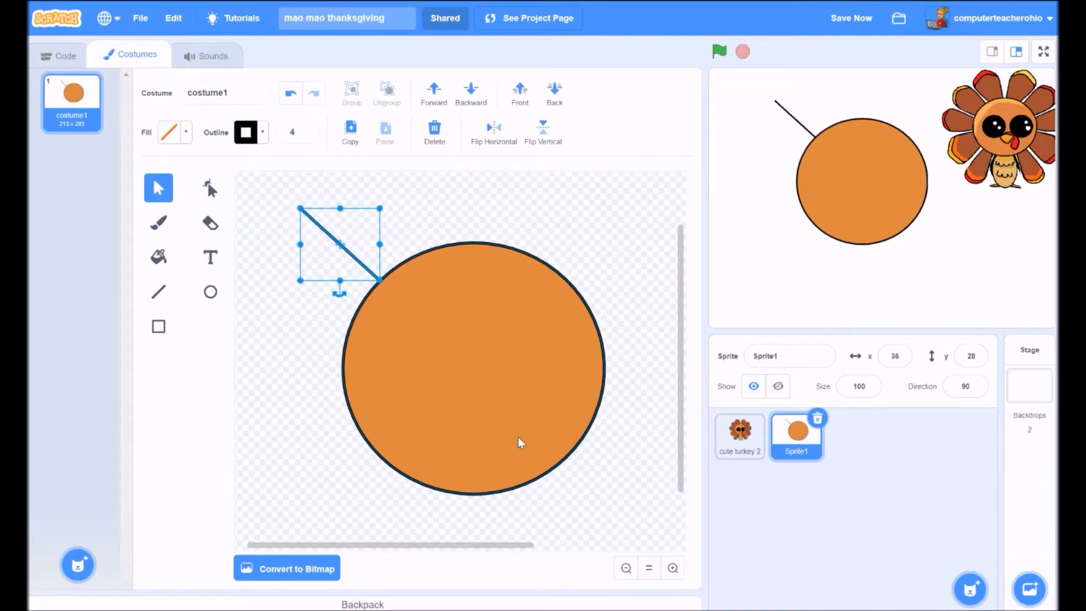
left_click(210, 189)
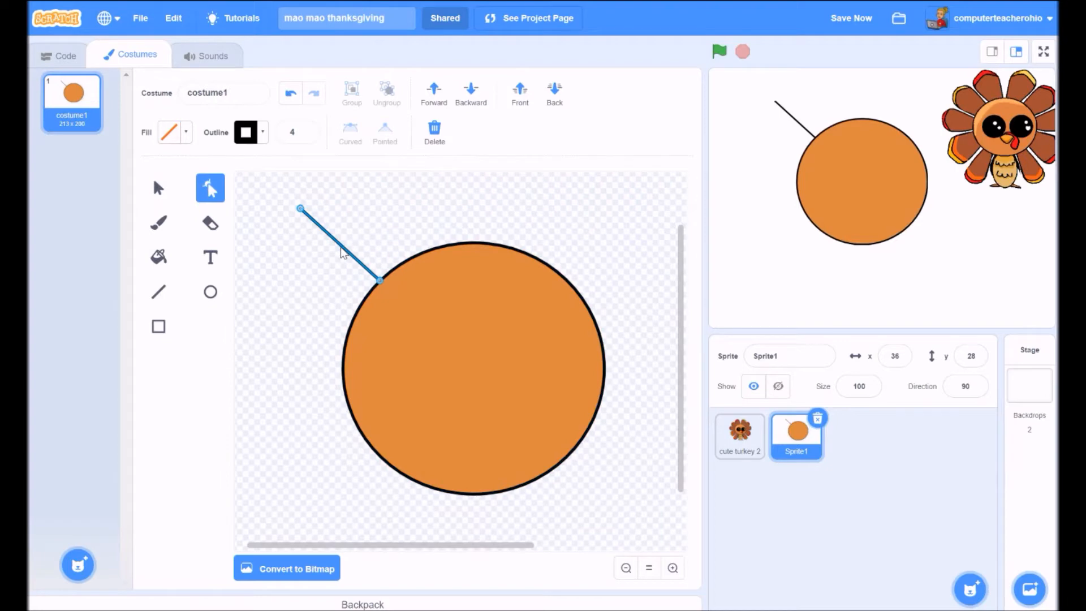
left_click(325, 232)
- Pull the line's middle up-left into a curve and duplicate it, moving one copy up-right
left_click_drag(324, 234, 298, 253)
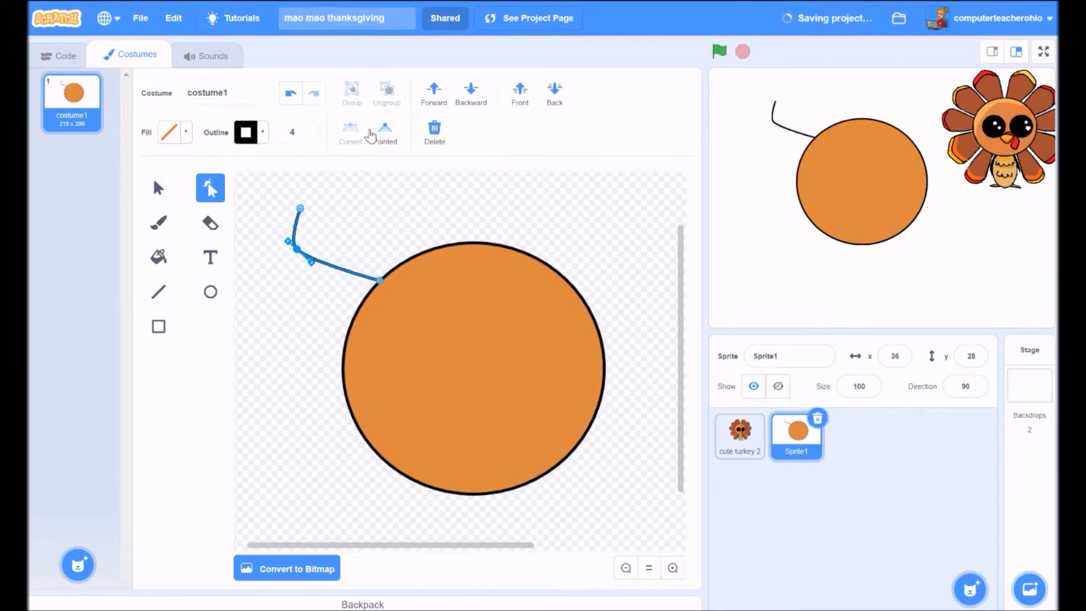
left_click(159, 188)
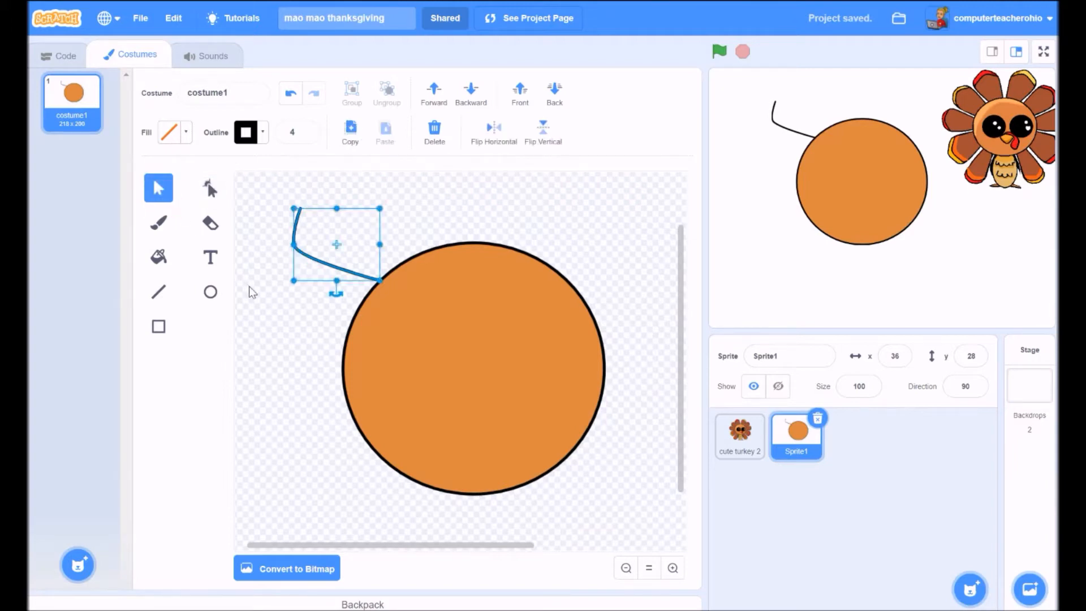
key("ctrl+c")
key("ctrl+v")
left_click(366, 274)
left_click_drag(385, 258, 417, 236)
- Paste another copy, try mirroring it, then delete the extra top curve
left_click(385, 129)
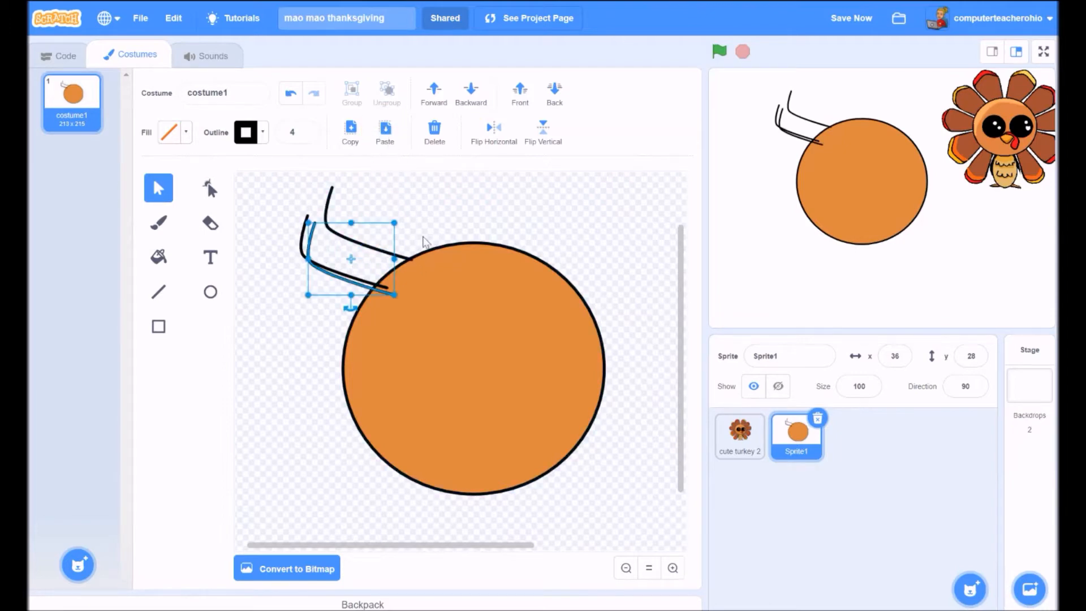
left_click(398, 257)
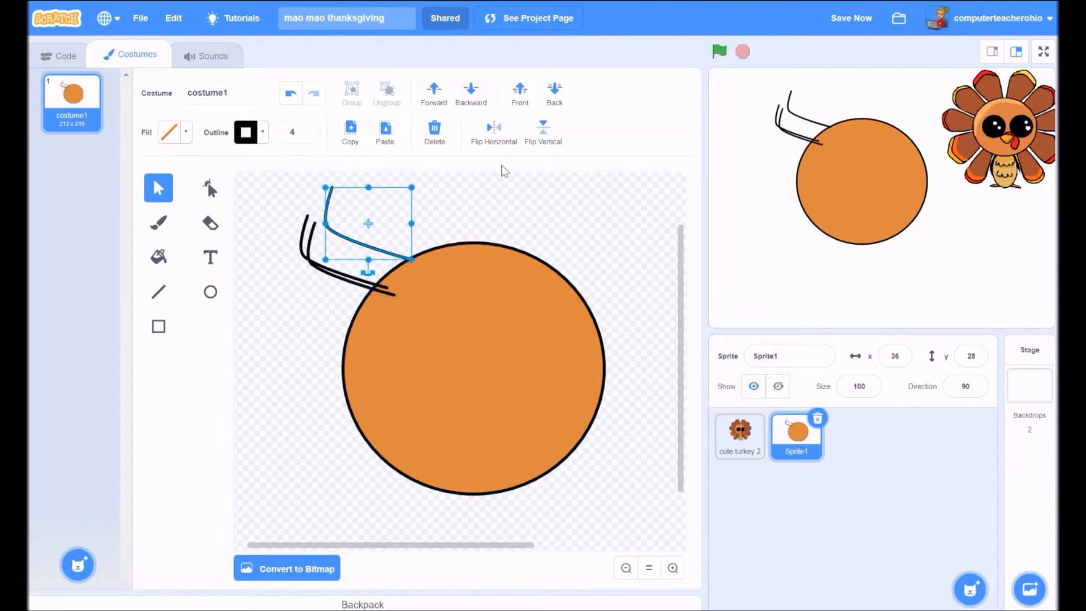
left_click(498, 131)
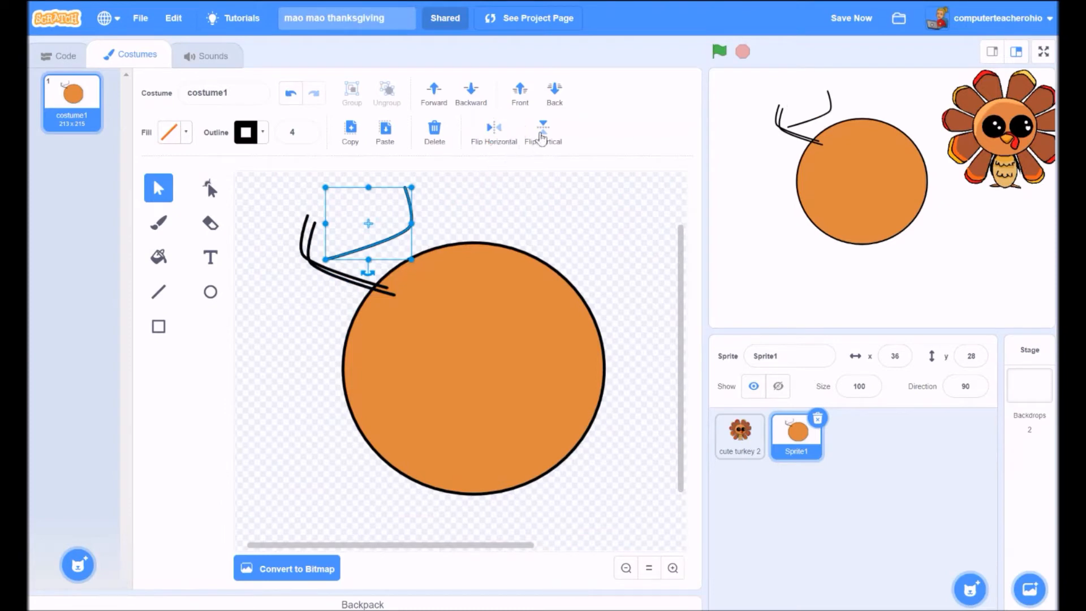
left_click(290, 93)
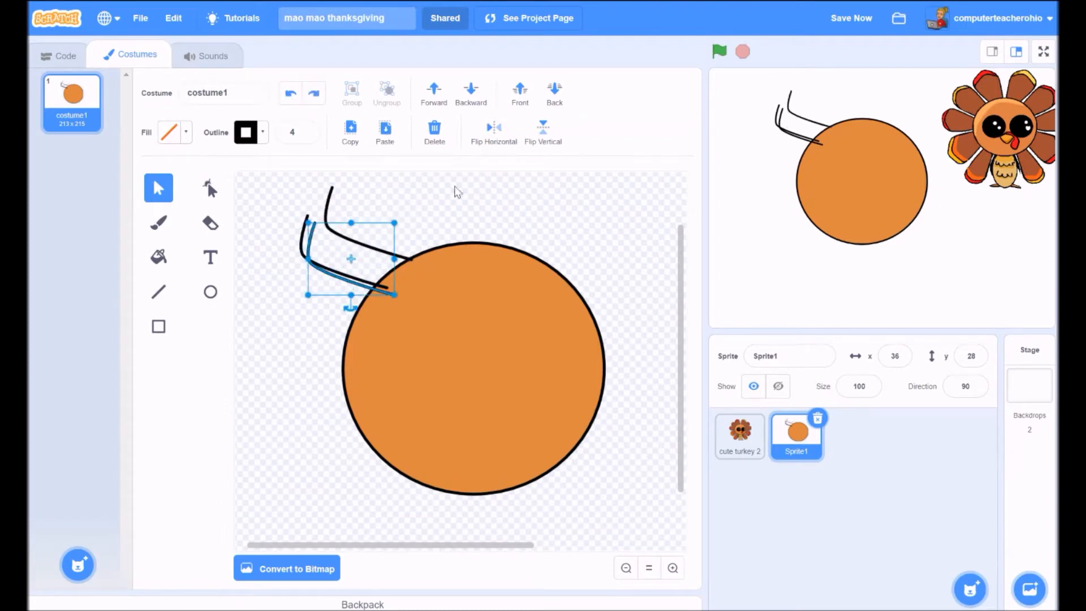
left_click(335, 194)
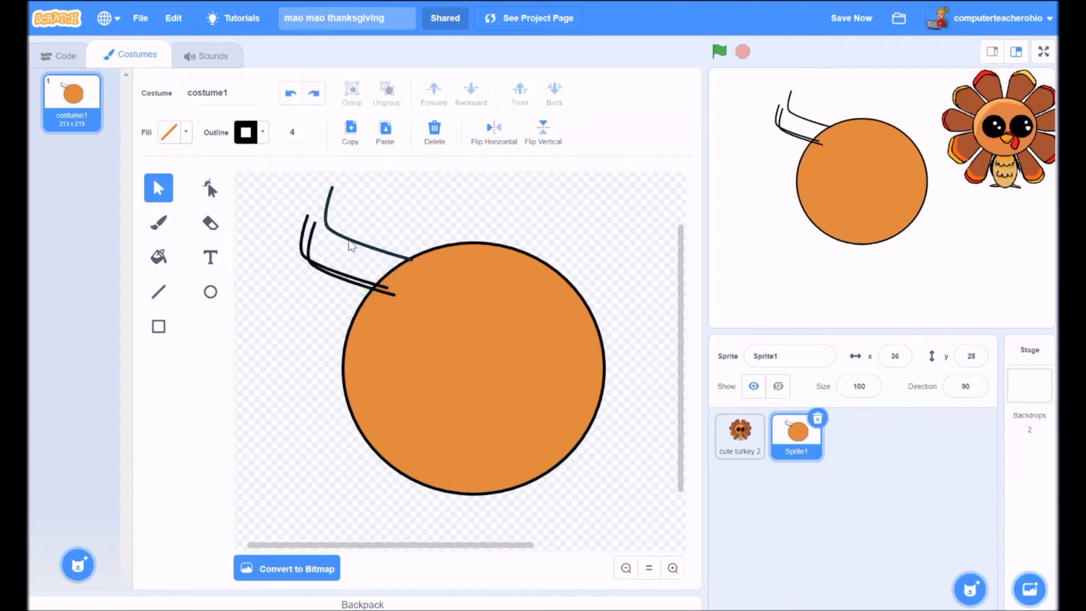
left_click(390, 260)
key("Delete")
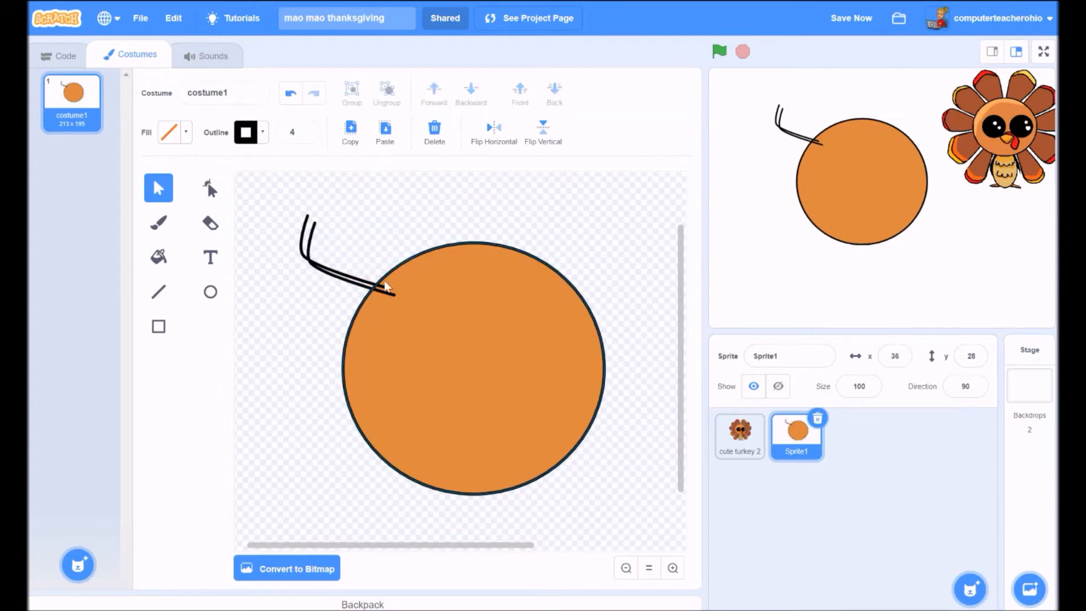
- Flip and rotate the second curve to form the feather's other side, meeting the first curve
left_click_drag(352, 280, 366, 251)
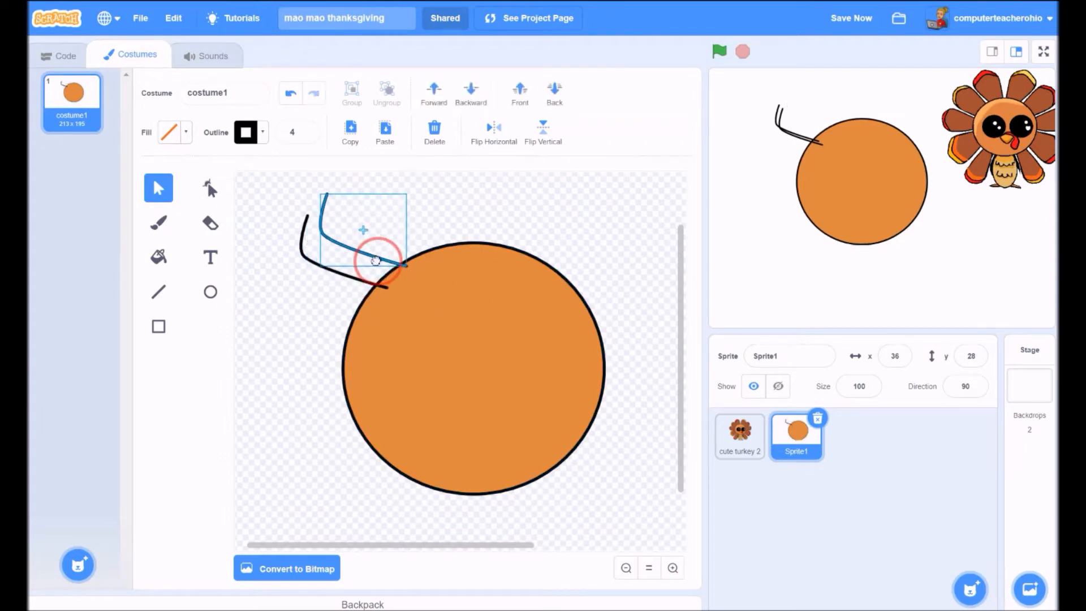
left_click(553, 138)
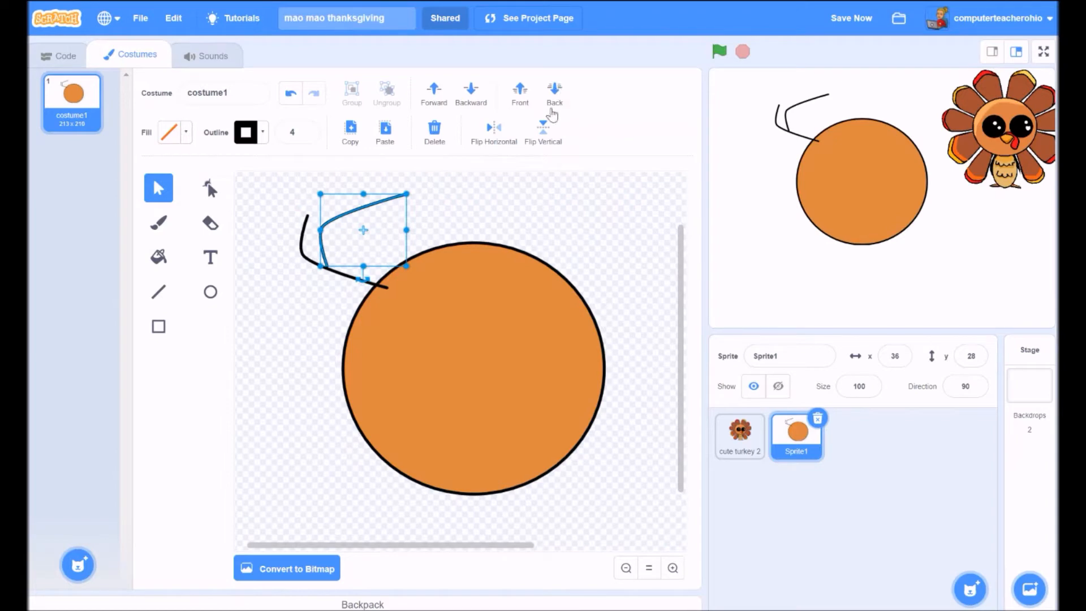
left_click(504, 133)
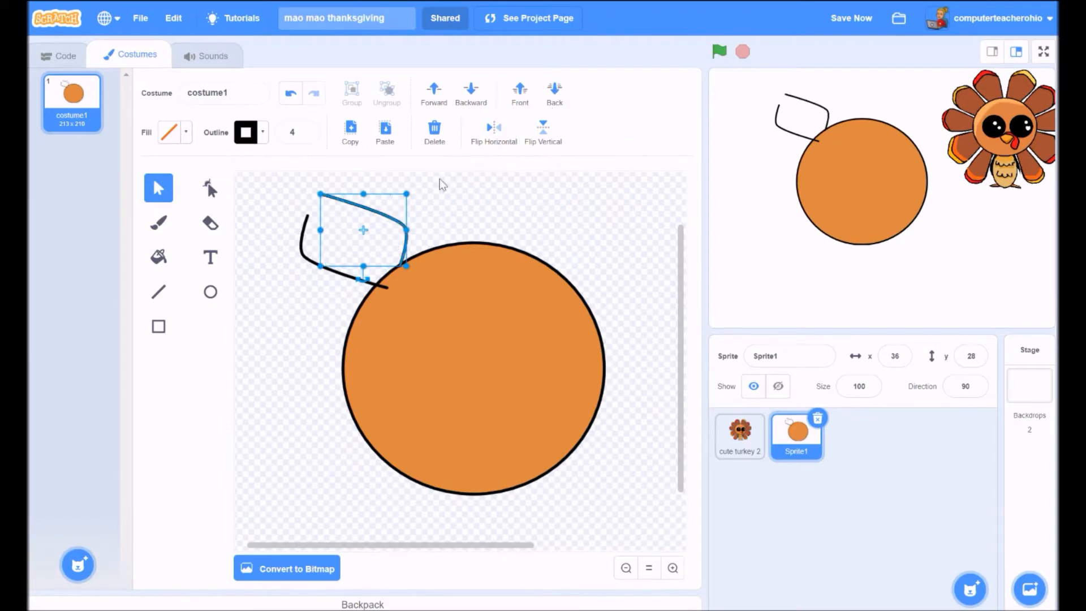
left_click(546, 132)
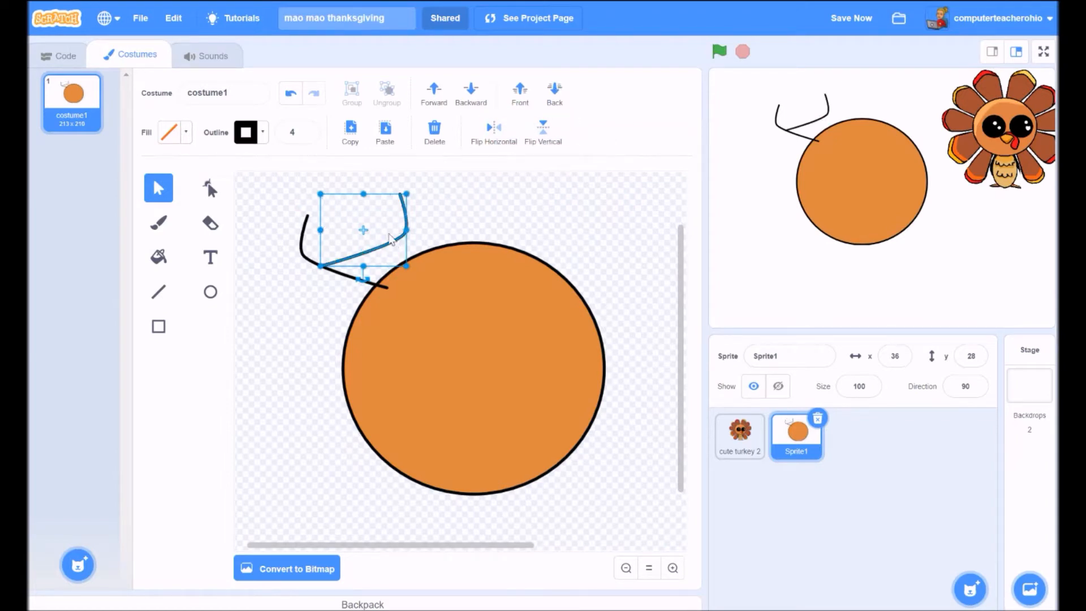
left_click_drag(363, 278, 427, 224)
left_click_drag(368, 195, 351, 211)
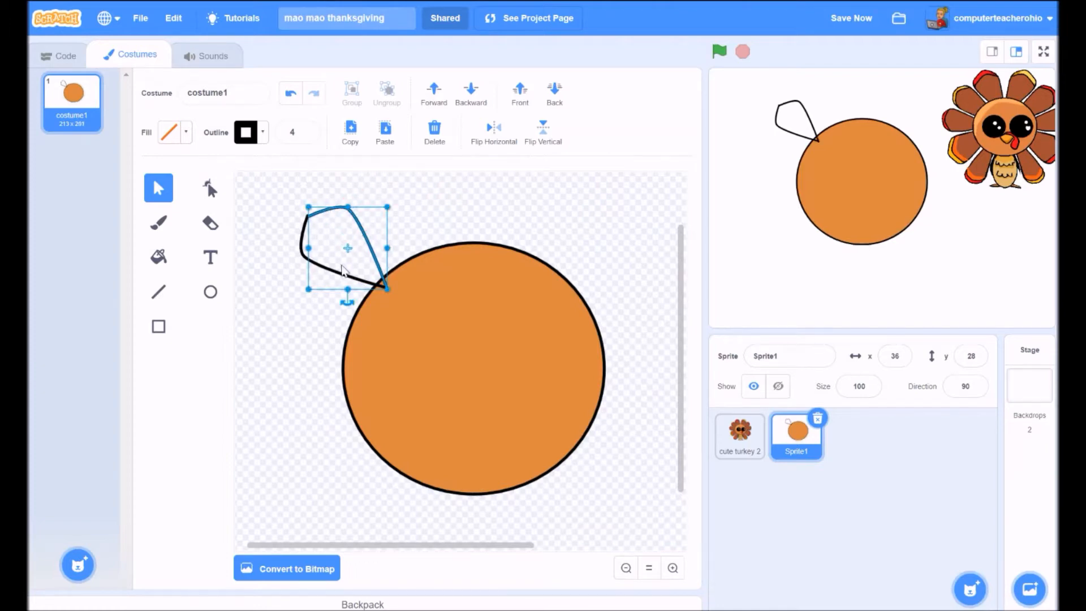
- Group both curves into a single feather shape
left_click(304, 255, "shift")
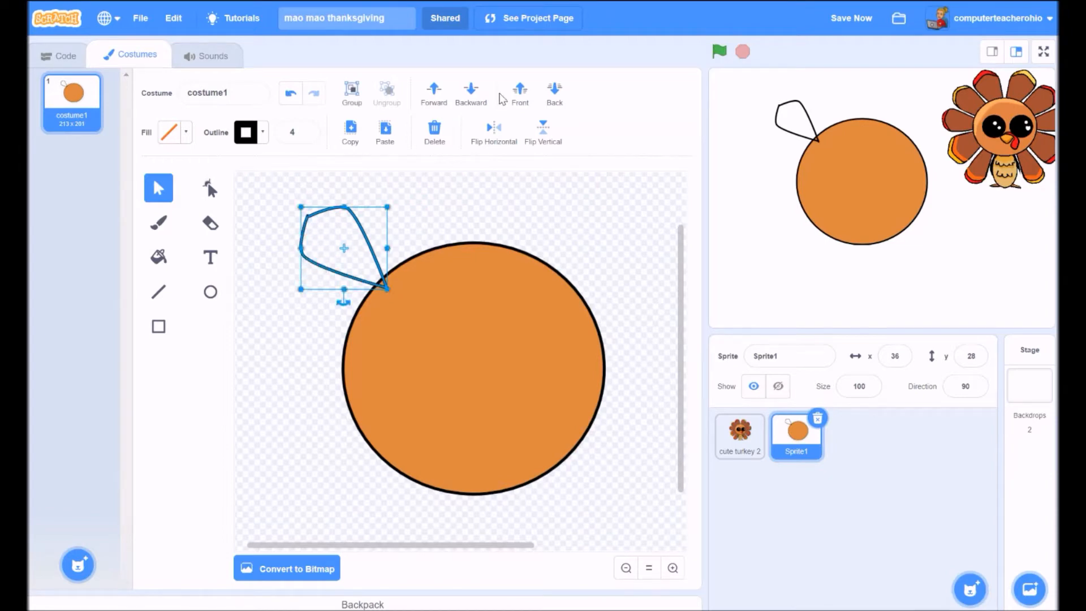
left_click(351, 92)
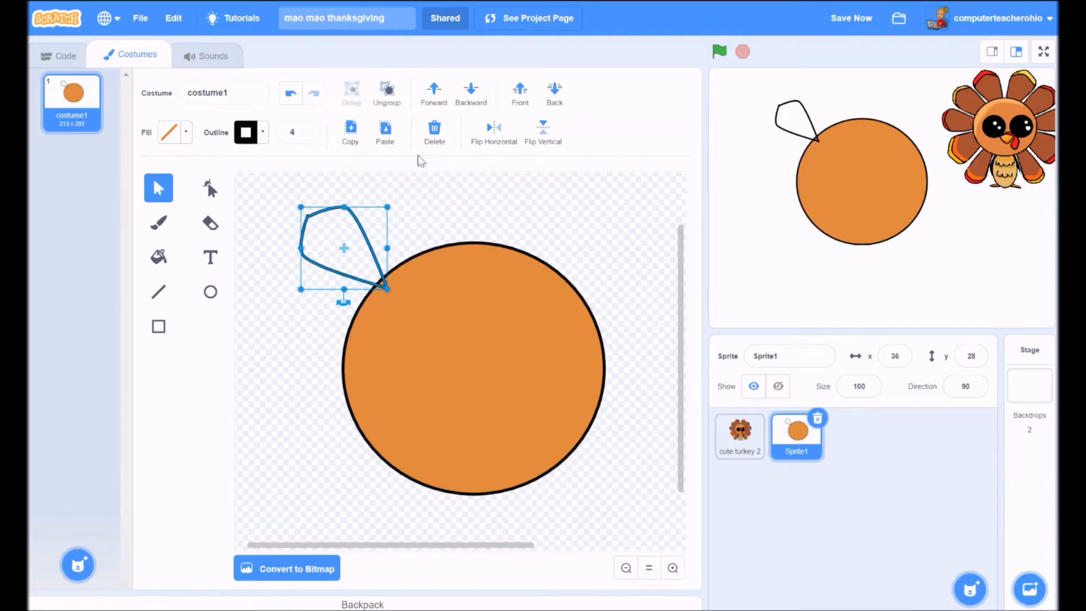
left_click(276, 236)
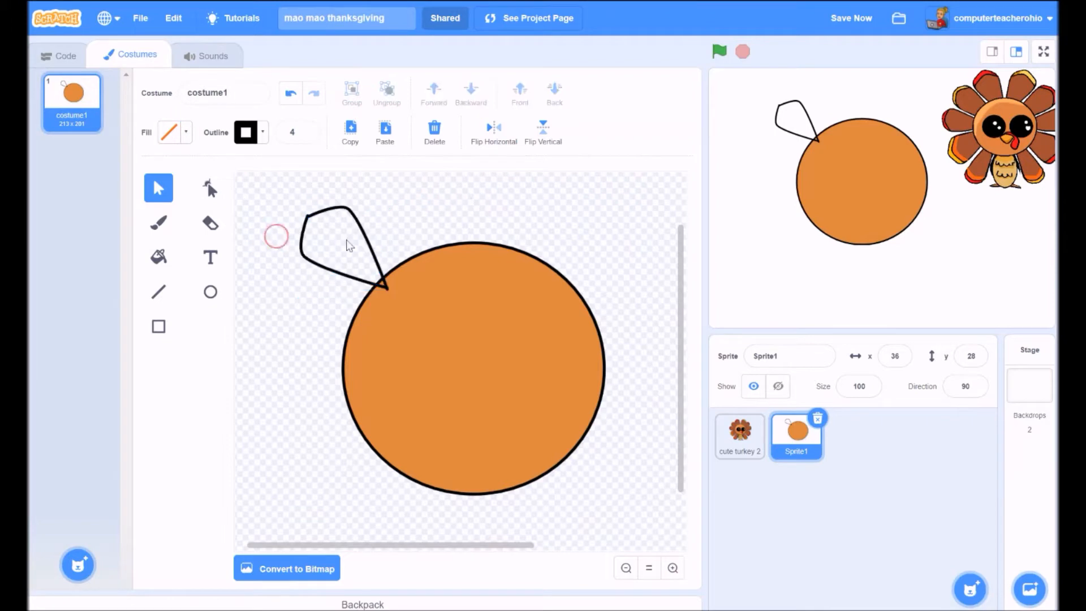
- Duplicate the feather and shrink the copy slightly to make an inner feather
left_click(339, 205)
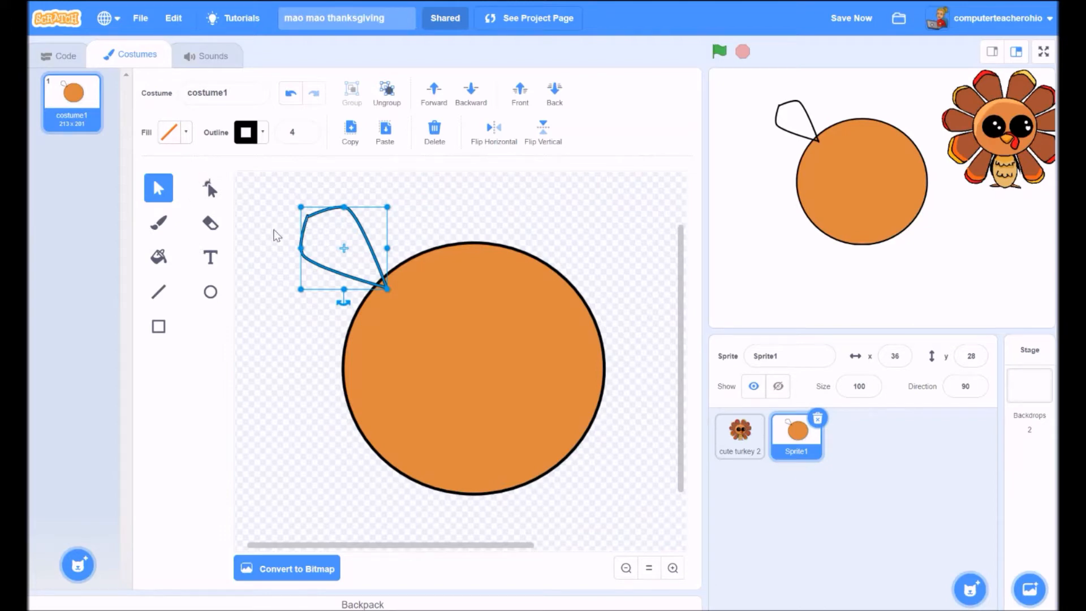
key("ctrl+c")
key("ctrl+v")
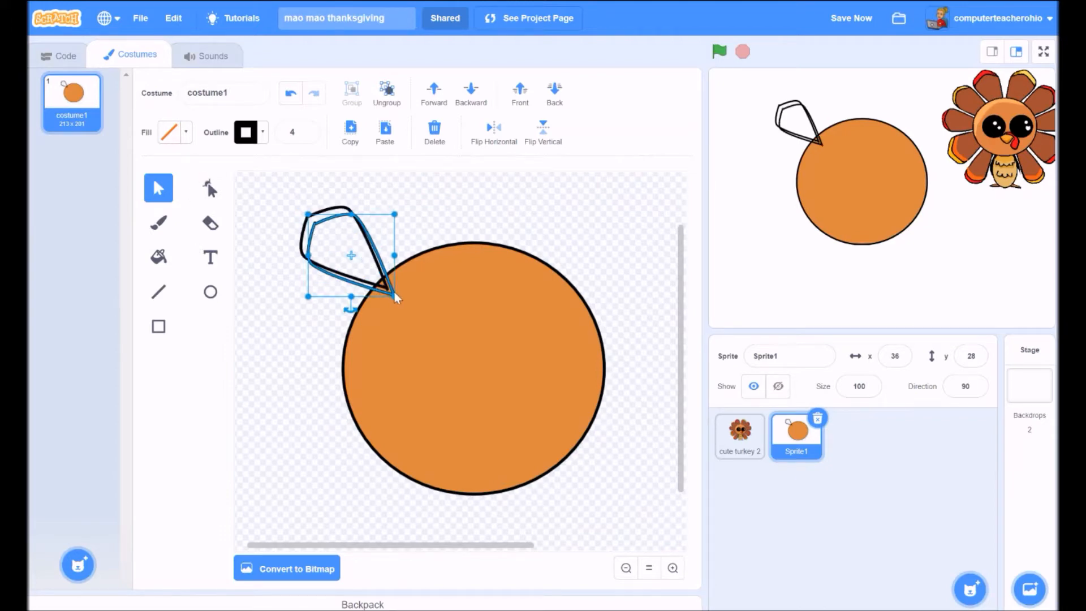
left_click_drag(394, 295, 390, 294)
left_click(424, 213)
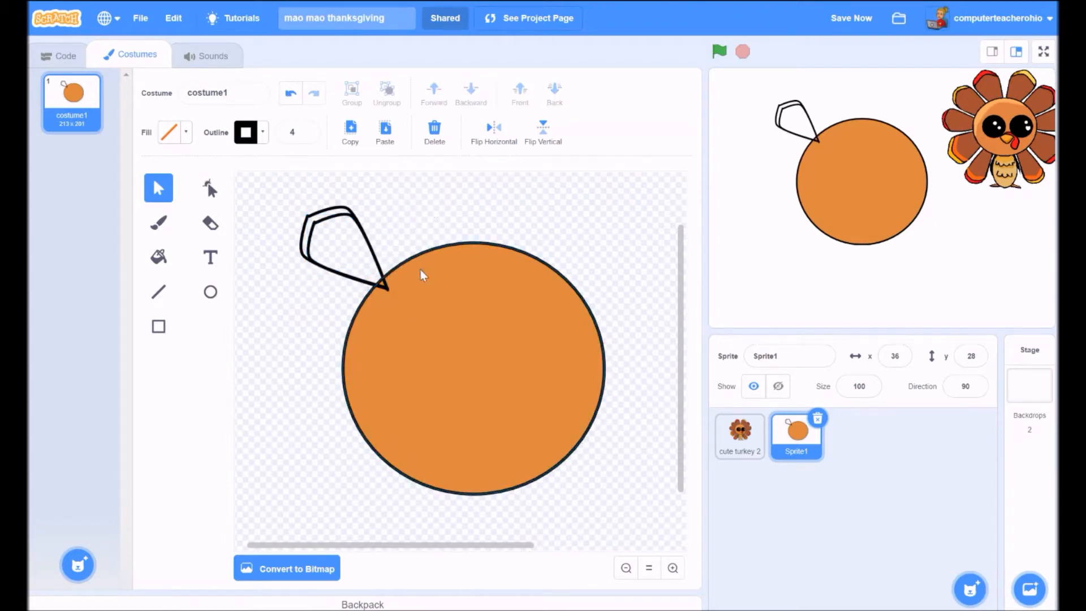
- Select the inner feather shape so it can be coloured
left_click(159, 259)
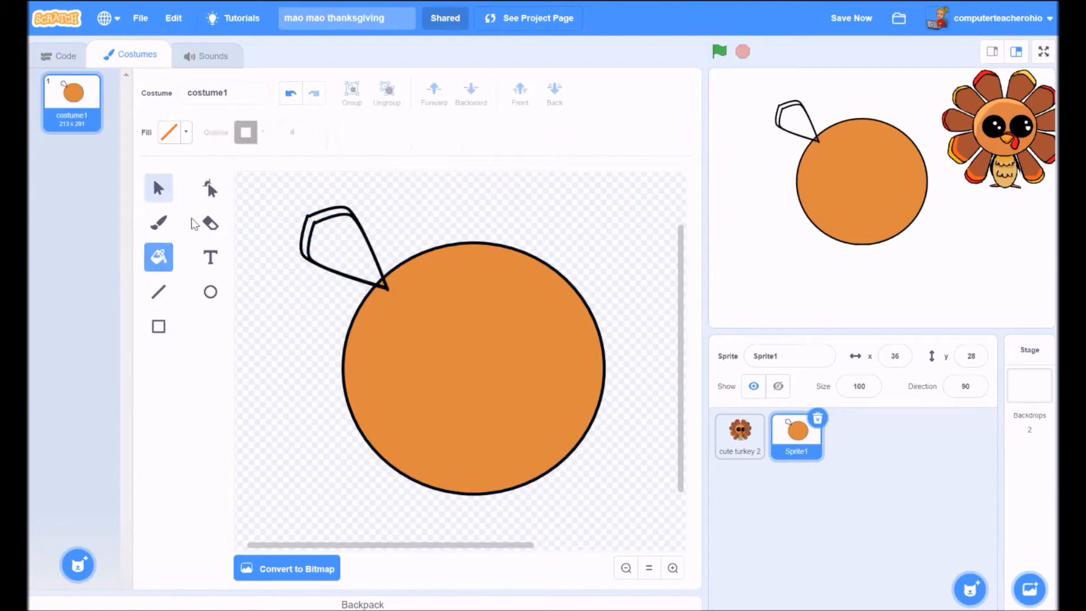
left_click(158, 189)
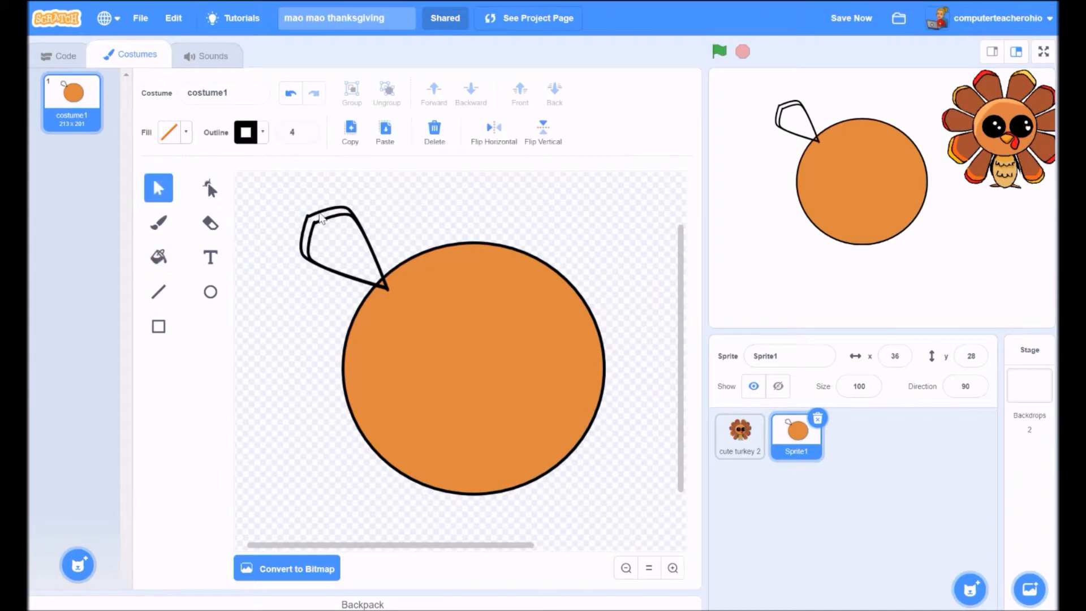
left_click(324, 220)
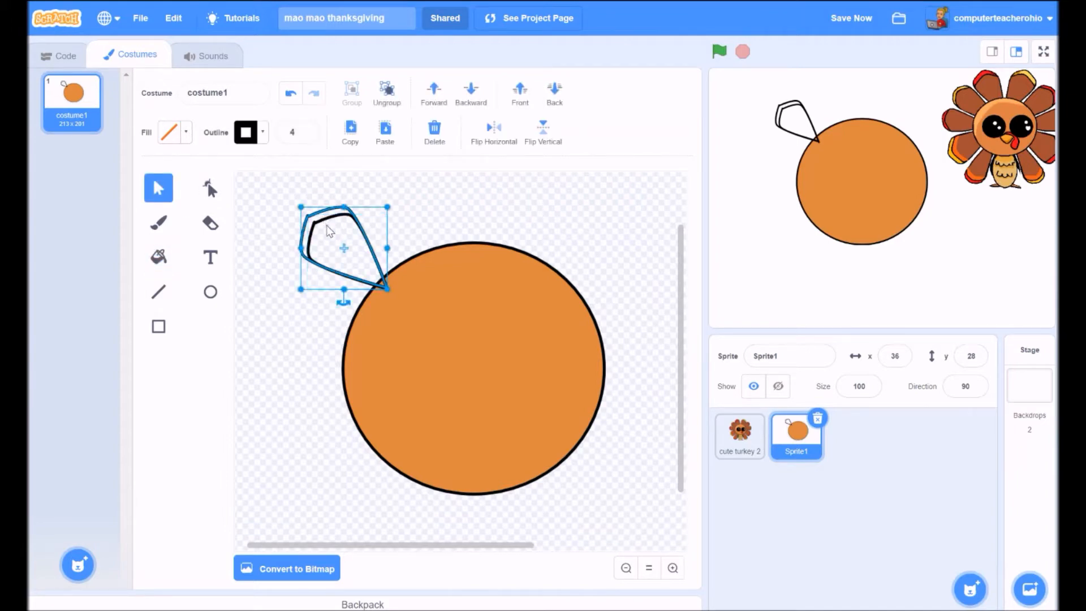
left_click(329, 226)
left_click(336, 222)
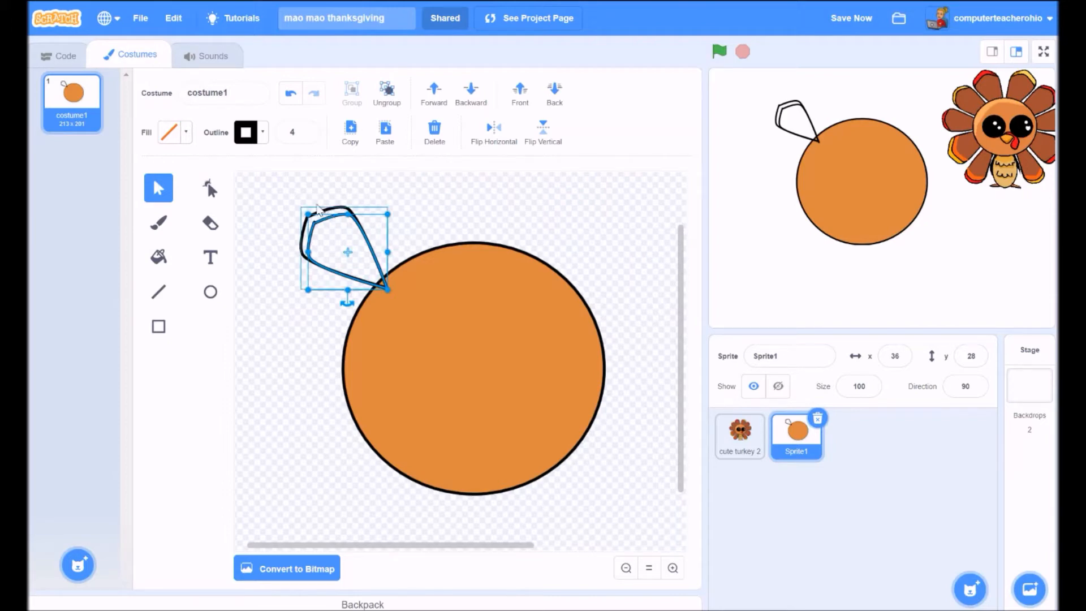
- Fill the inner feather dark brown and the outer feather shape red
left_click(187, 138)
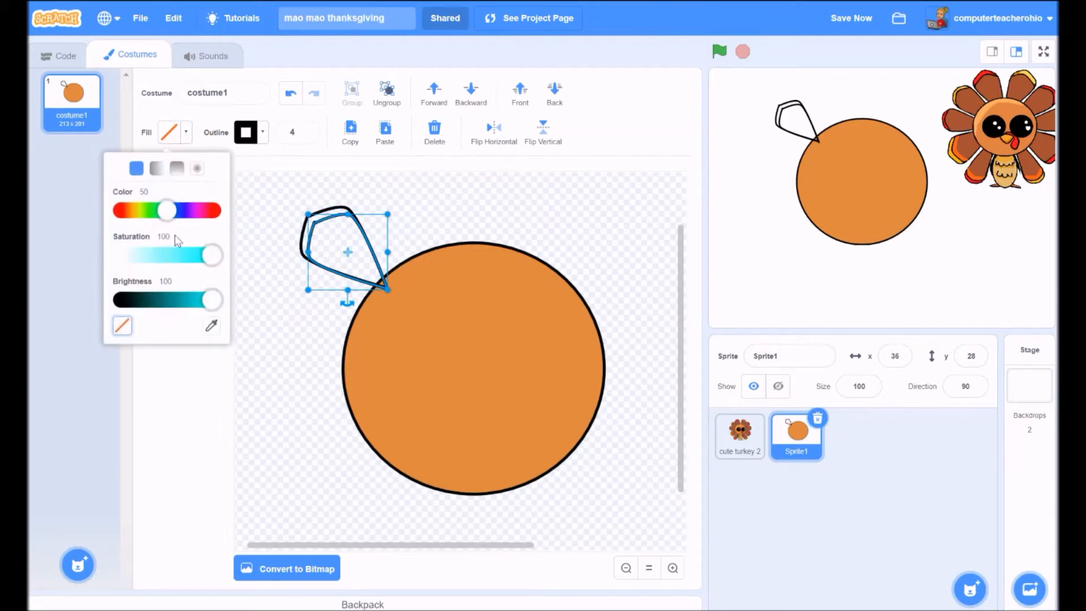
left_click_drag(171, 214, 131, 215)
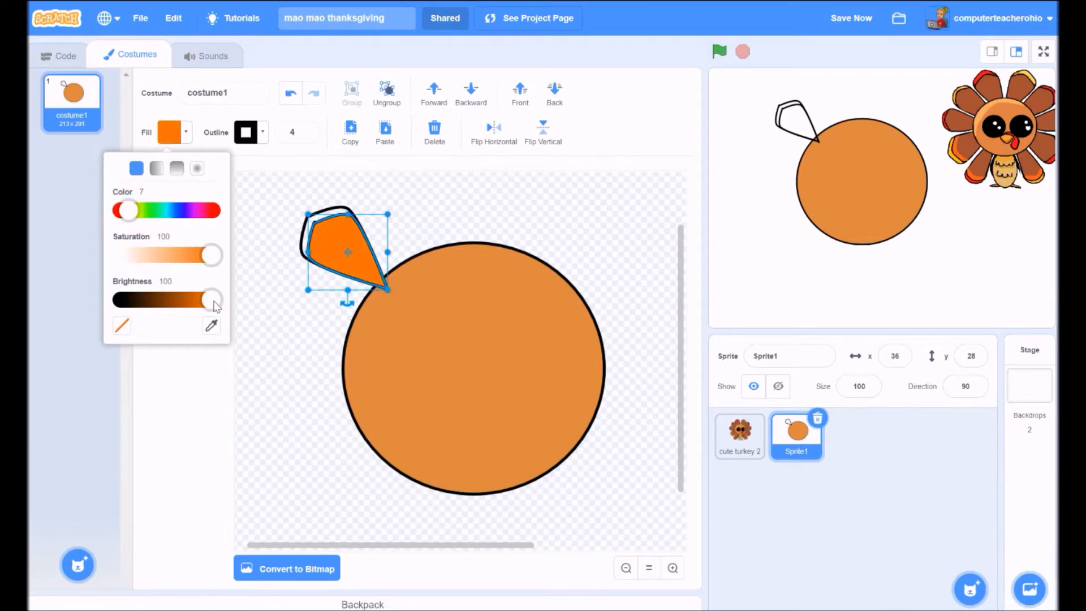
left_click_drag(211, 300, 181, 300)
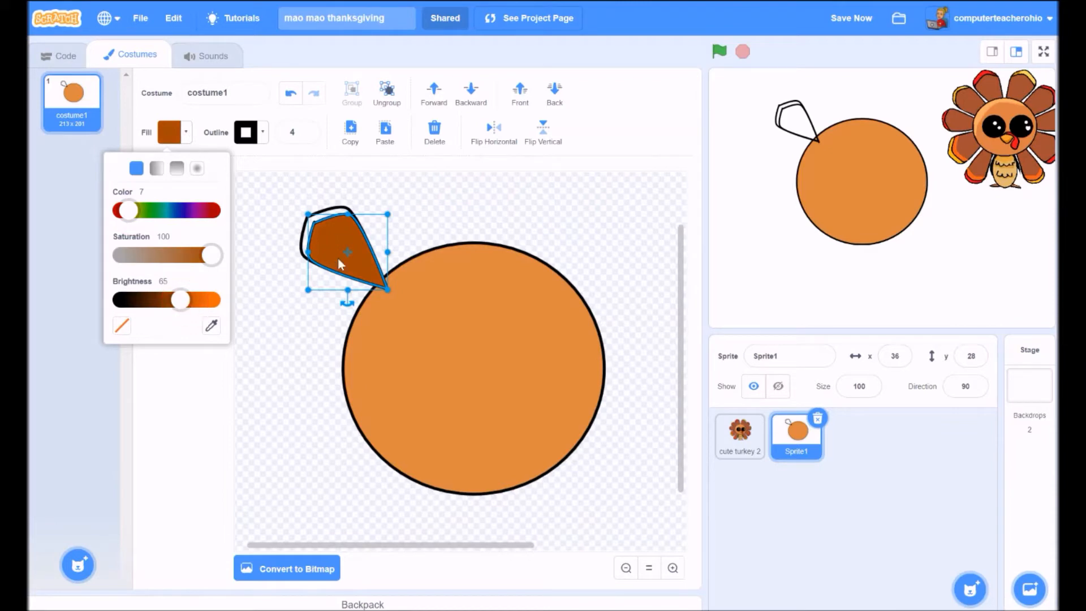
left_click(424, 237)
left_click(317, 222)
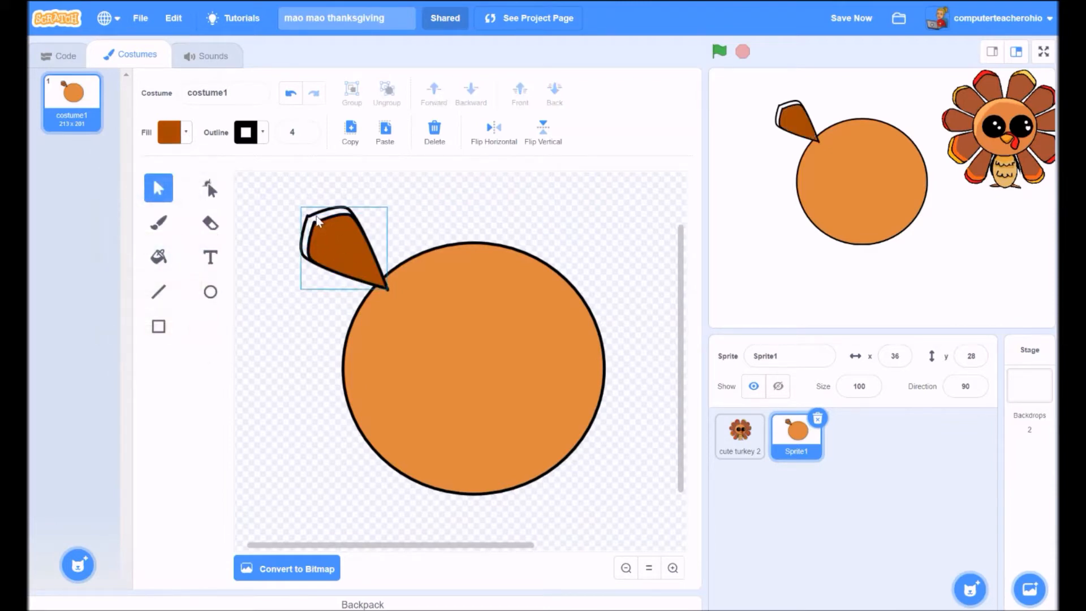
left_click(183, 136)
left_click(114, 210)
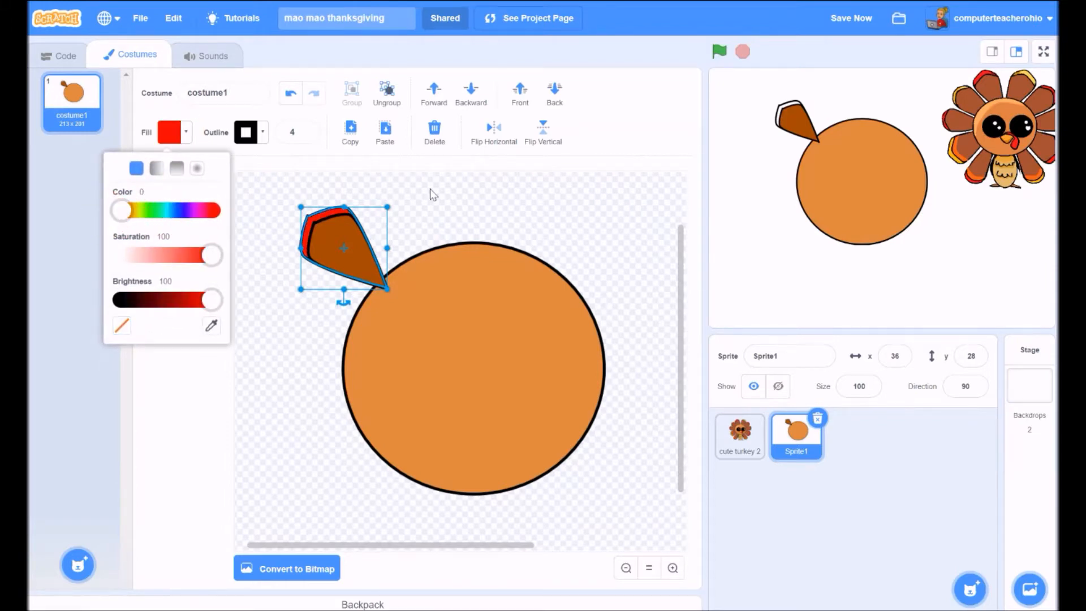
left_click(467, 229)
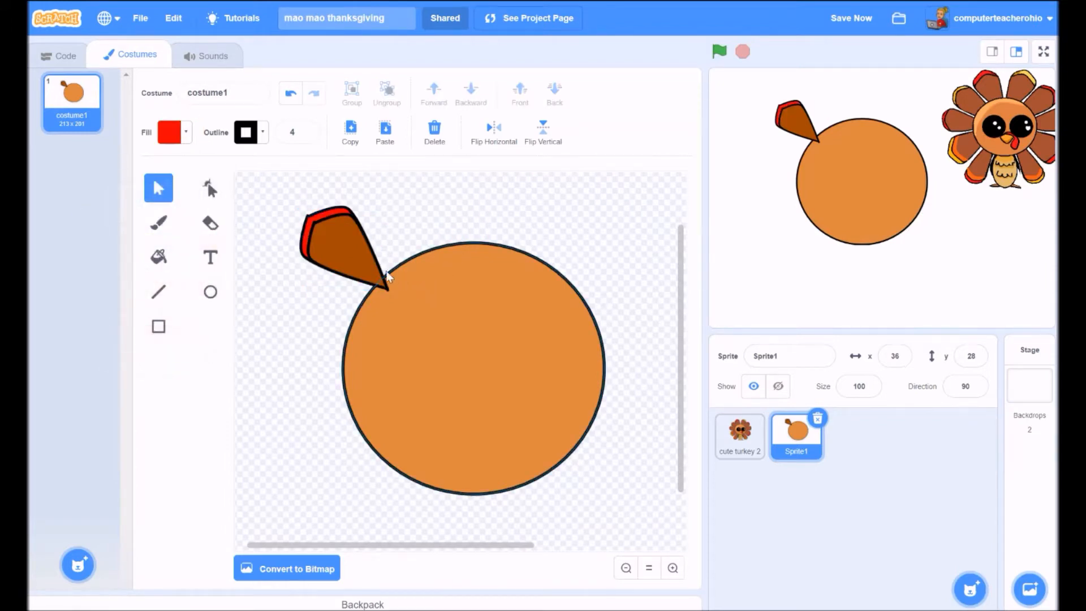
- Set a less saturated, darker red fill and switch to the Brush tool
left_click(187, 136)
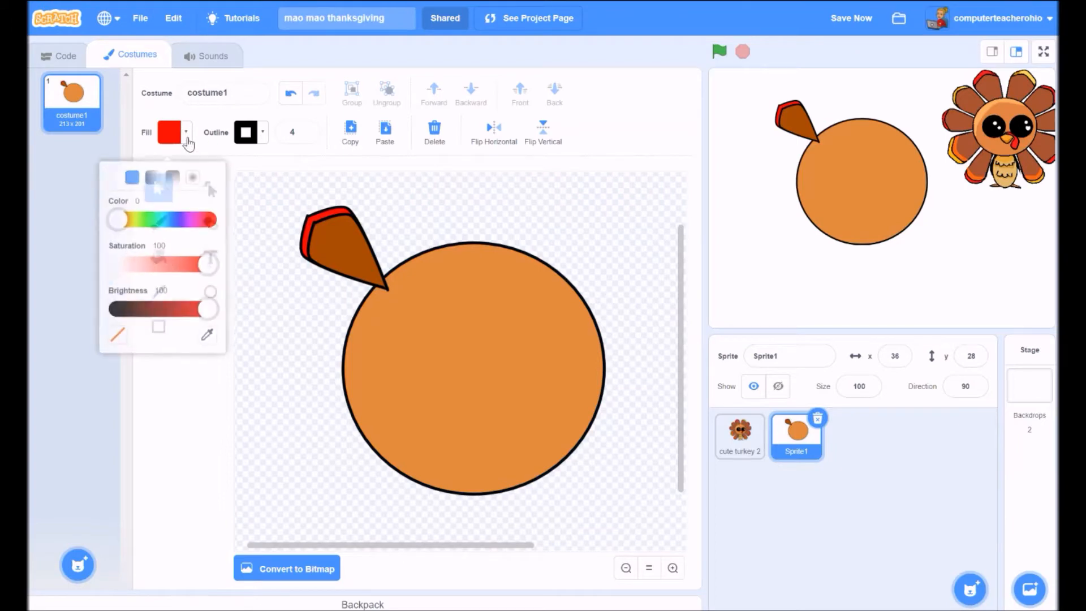
mouse_move(208, 265)
left_mouse_down()
mouse_move(197, 262)
mouse_move(213, 256)
left_mouse_up()
left_click_drag(212, 300, 188, 299)
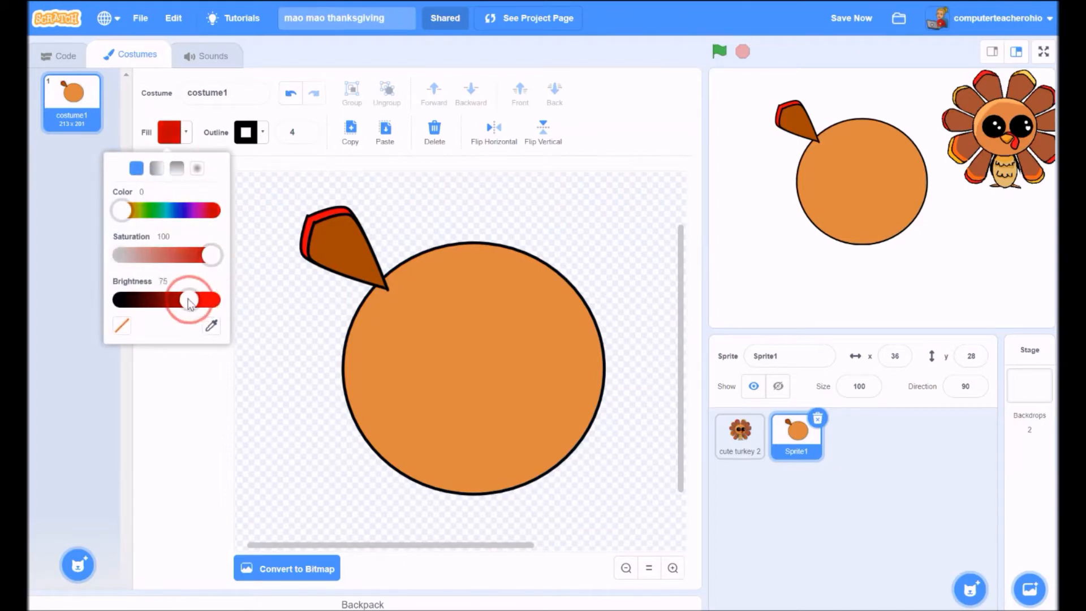
left_click(284, 165)
left_click(172, 227)
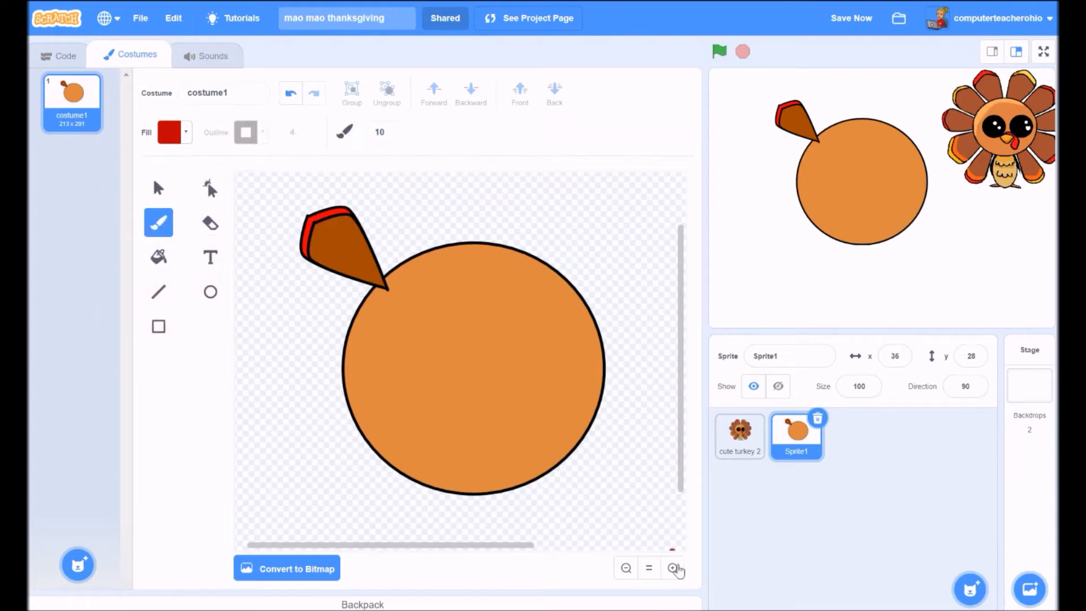
- Brush red along the feather's tip, undo the extra stroke, and box-select the tip stroke
left_click(672, 567)
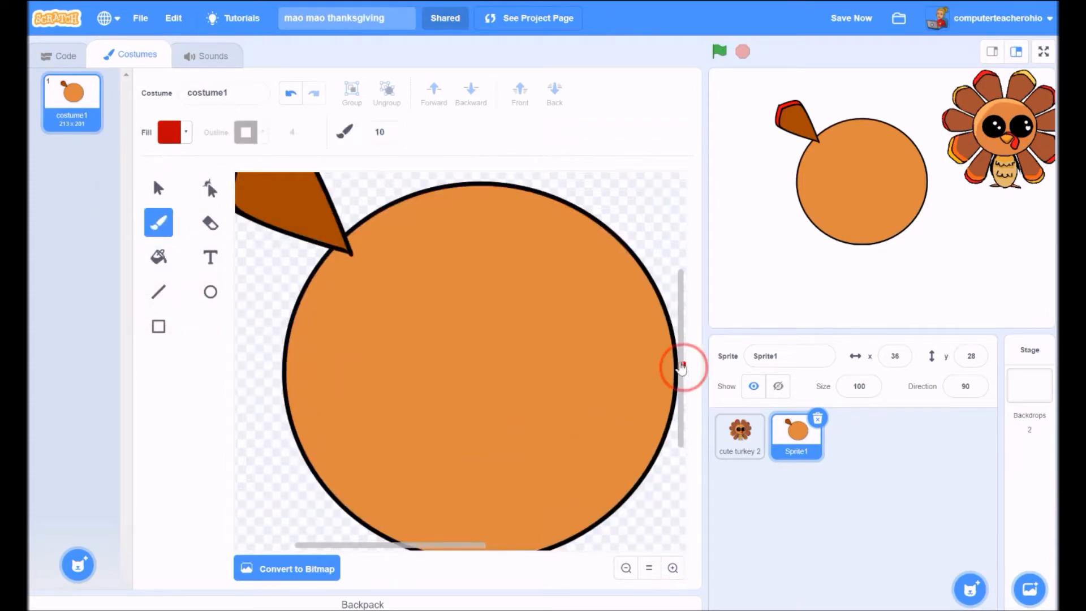
left_click_drag(682, 367, 681, 339)
left_click(272, 223)
mouse_move(272, 228)
left_mouse_down()
mouse_move(291, 231)
mouse_move(265, 229)
left_mouse_up()
left_click(291, 93)
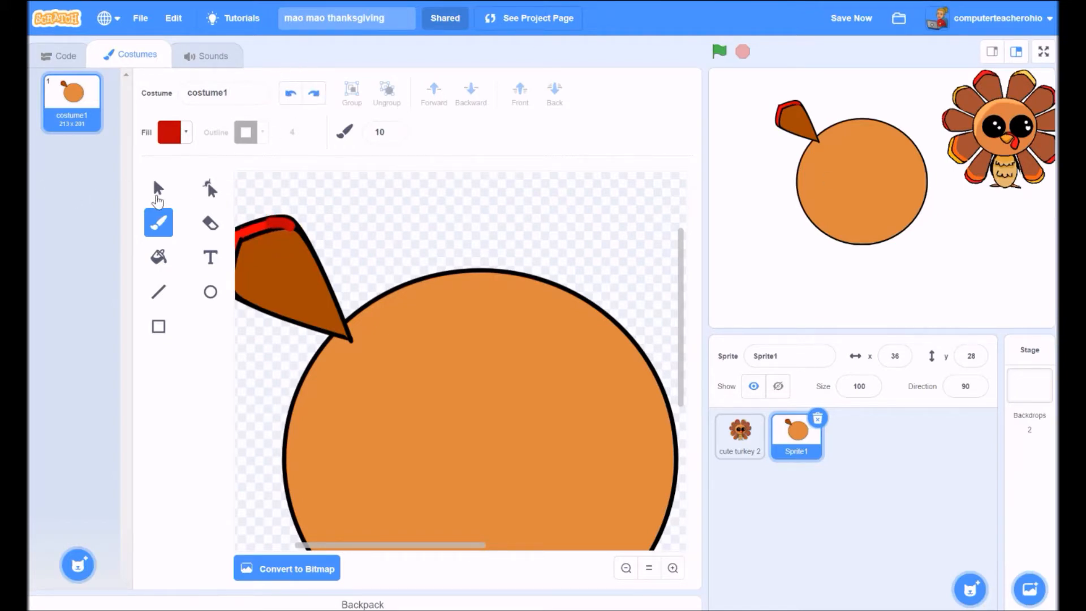
left_click(157, 192)
left_click_drag(238, 230, 351, 340)
- Group the brown feather with its red tip and send the group behind the body circle
left_click(280, 224)
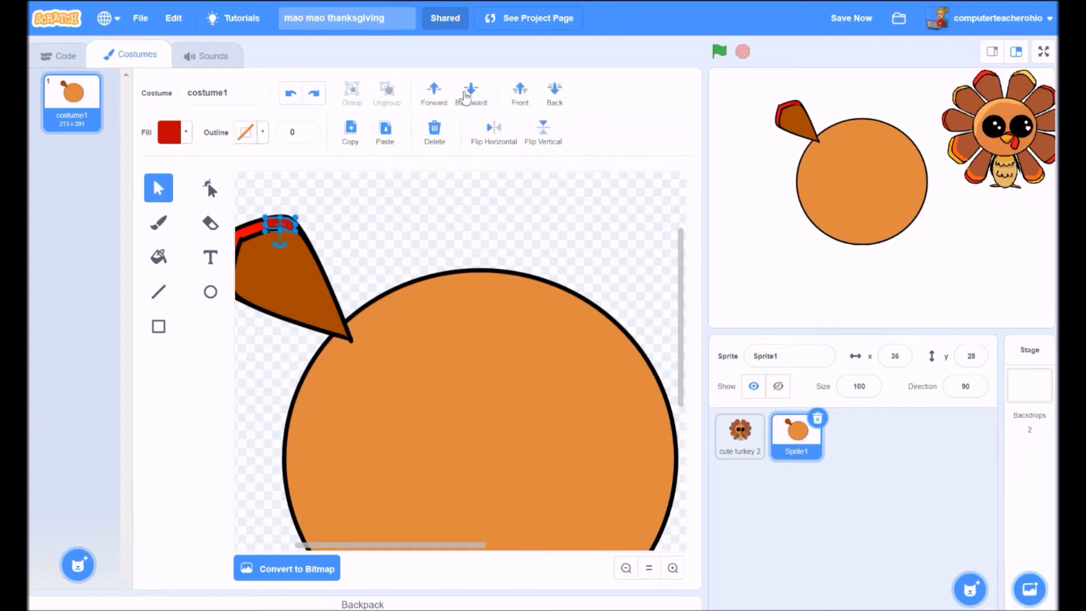
left_click(306, 291)
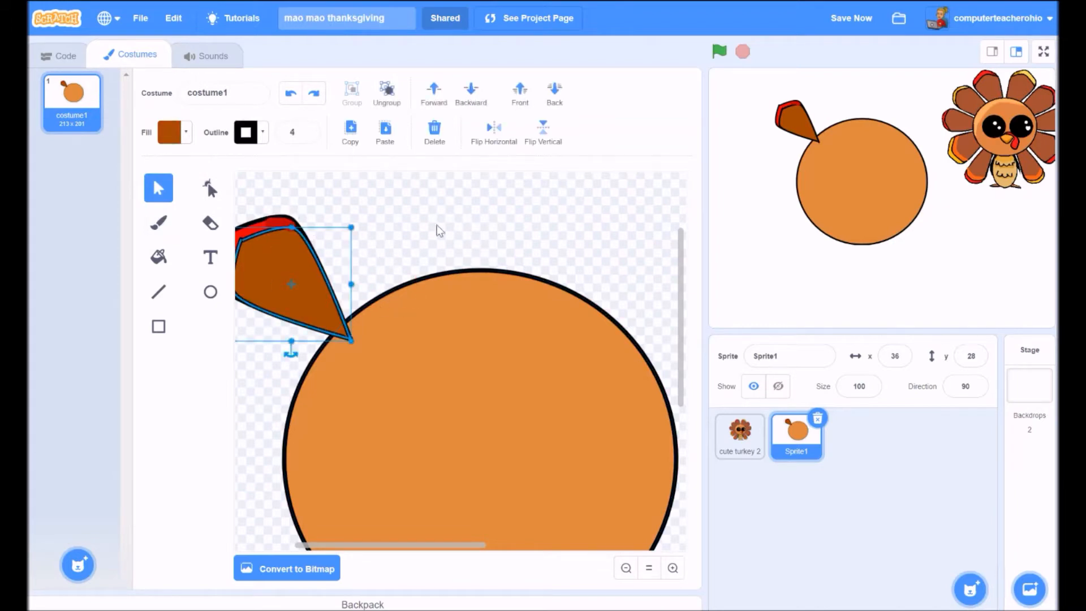
left_click(280, 223, "shift")
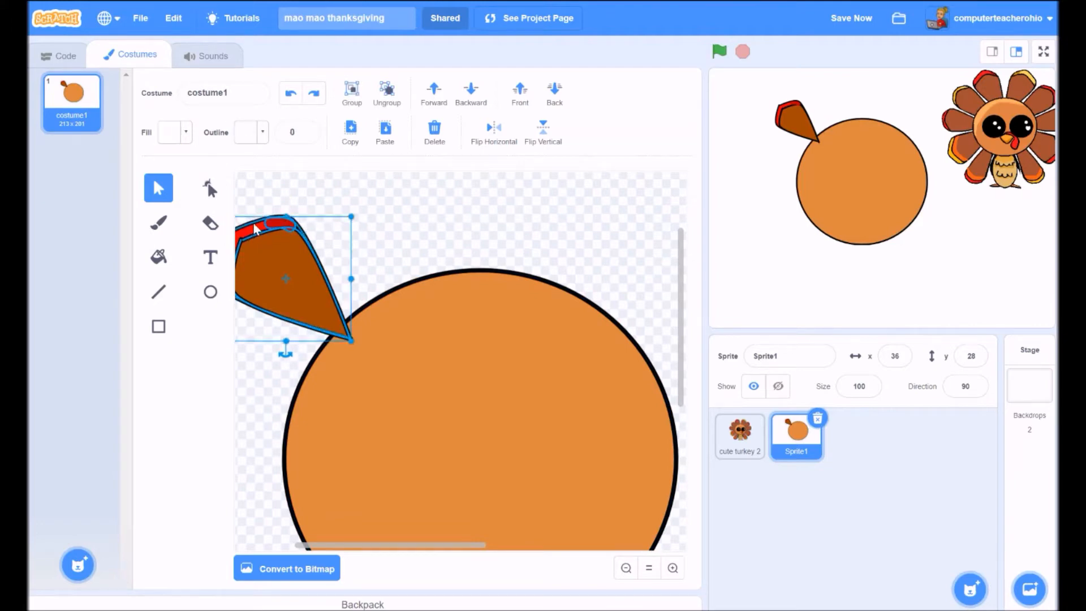
left_click(351, 94)
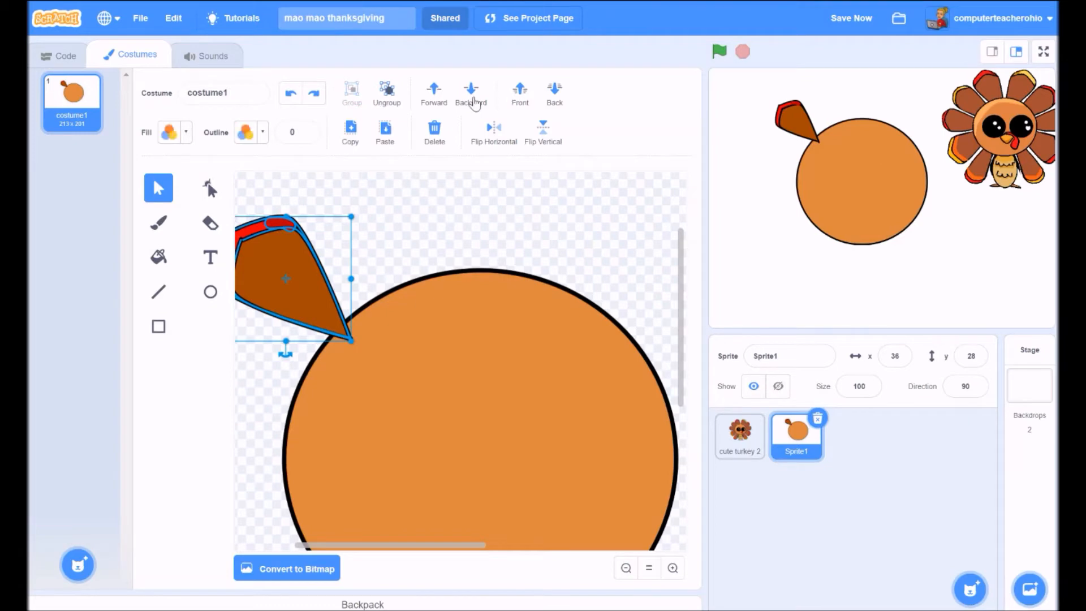
left_click(474, 97)
left_click(471, 203)
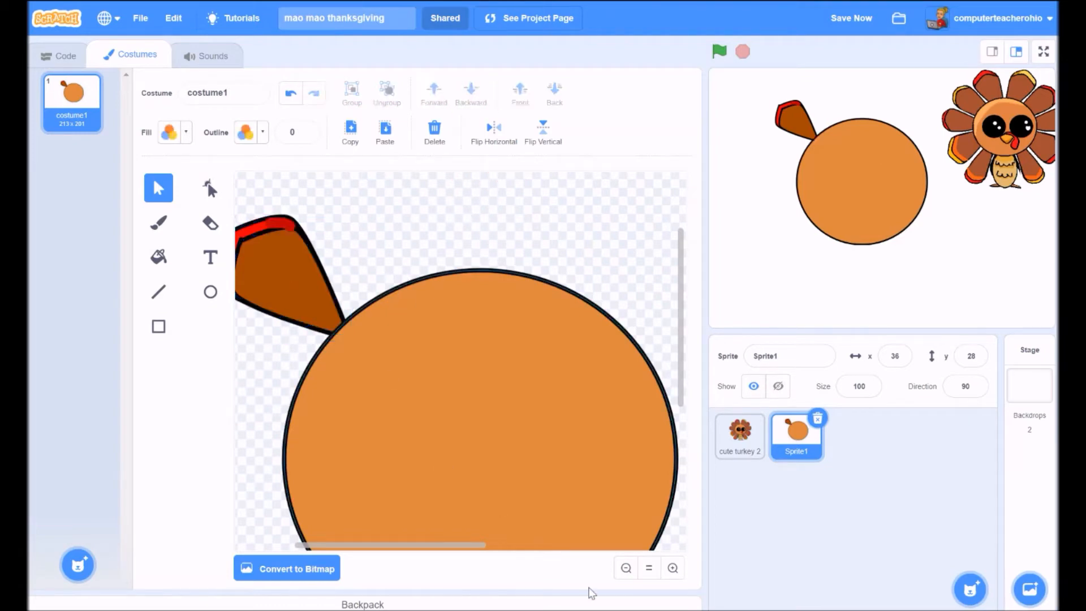
- Ungroup the feather and send the small red tip piece back one layer
left_click_drag(480, 545, 451, 553)
left_click(342, 222)
left_click(383, 100)
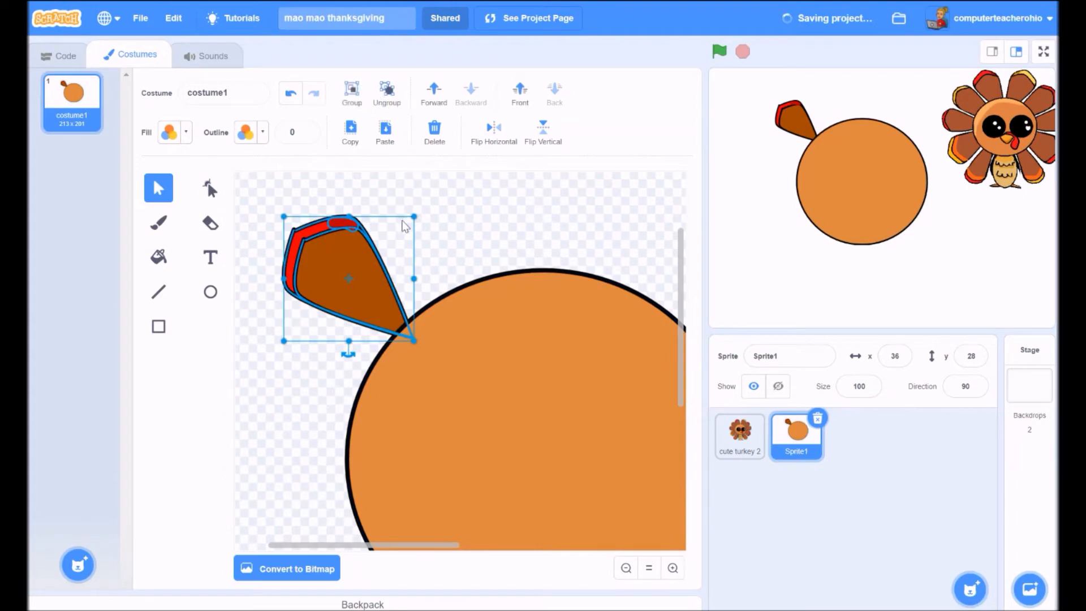
left_click(408, 200)
left_click(348, 225)
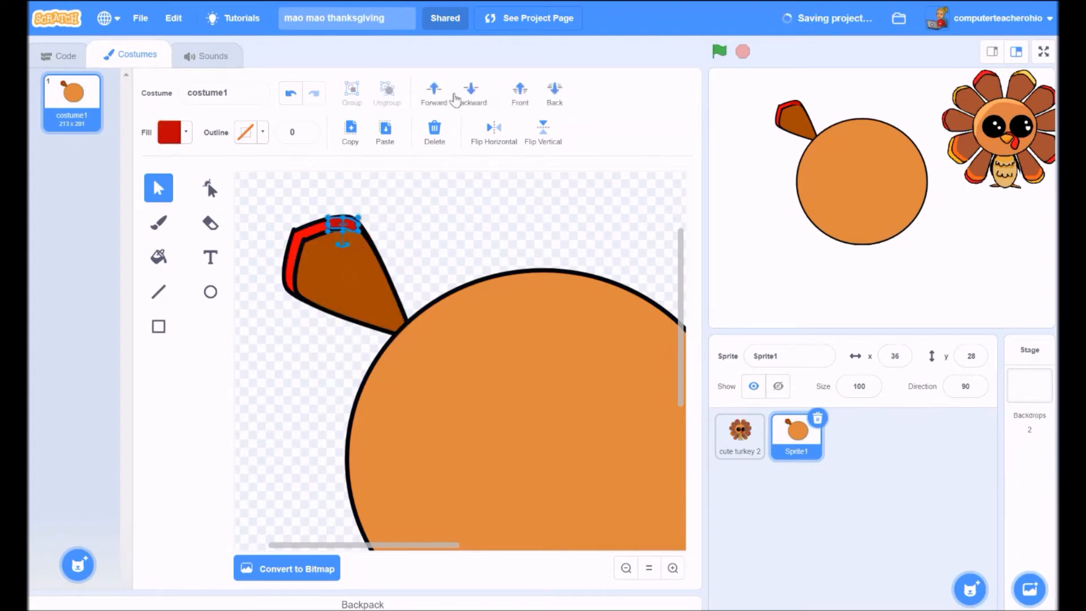
left_click(473, 96)
left_click(425, 211)
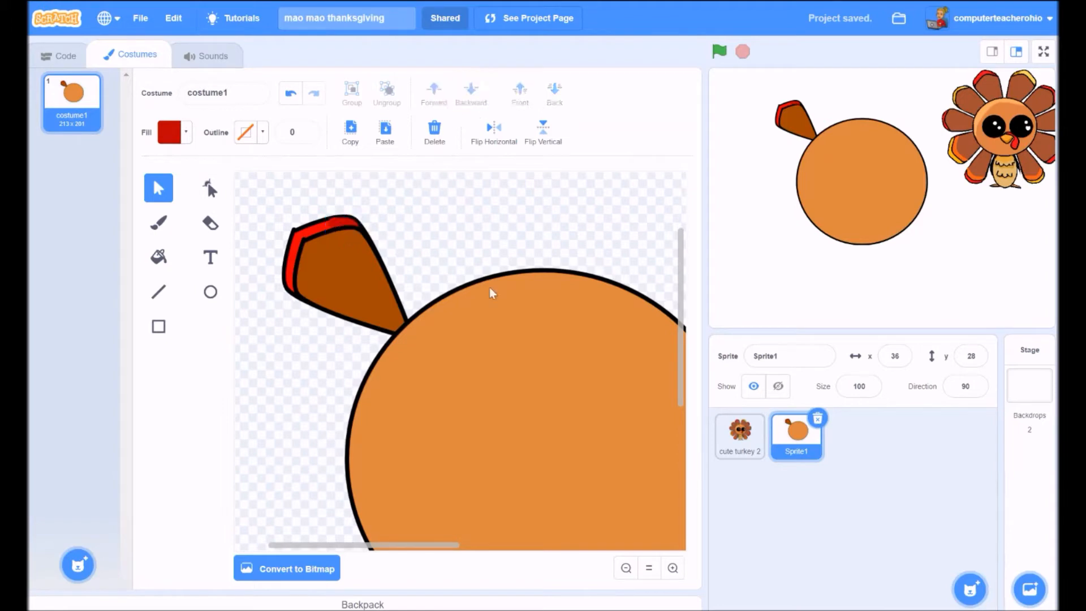
- Try sending the red tip behind the feather outline, then undo that layer change
left_click(335, 224)
left_click(339, 221)
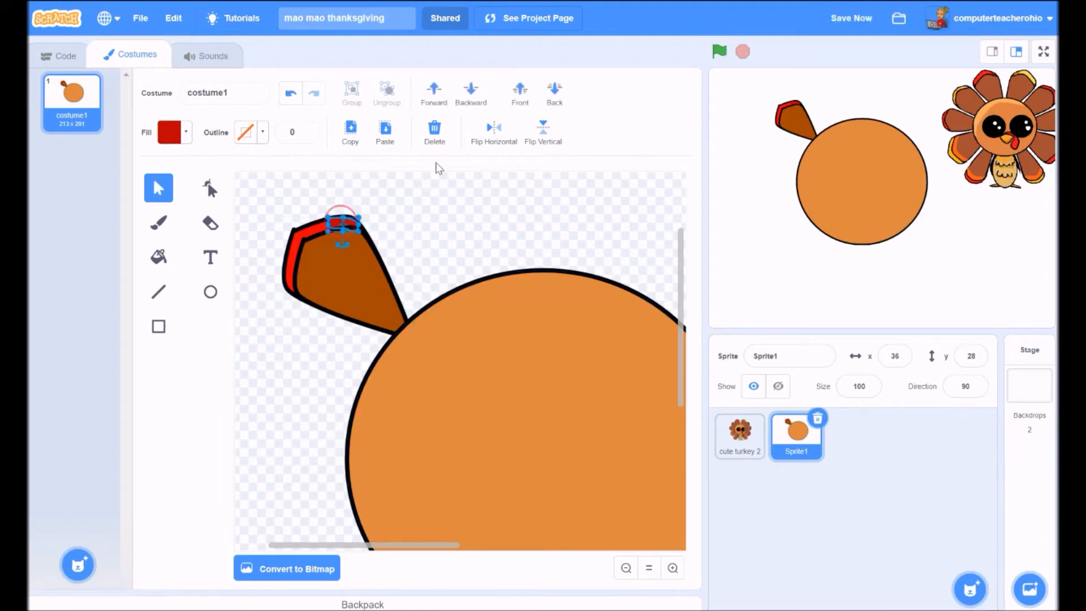
left_click(475, 92)
left_click(432, 218)
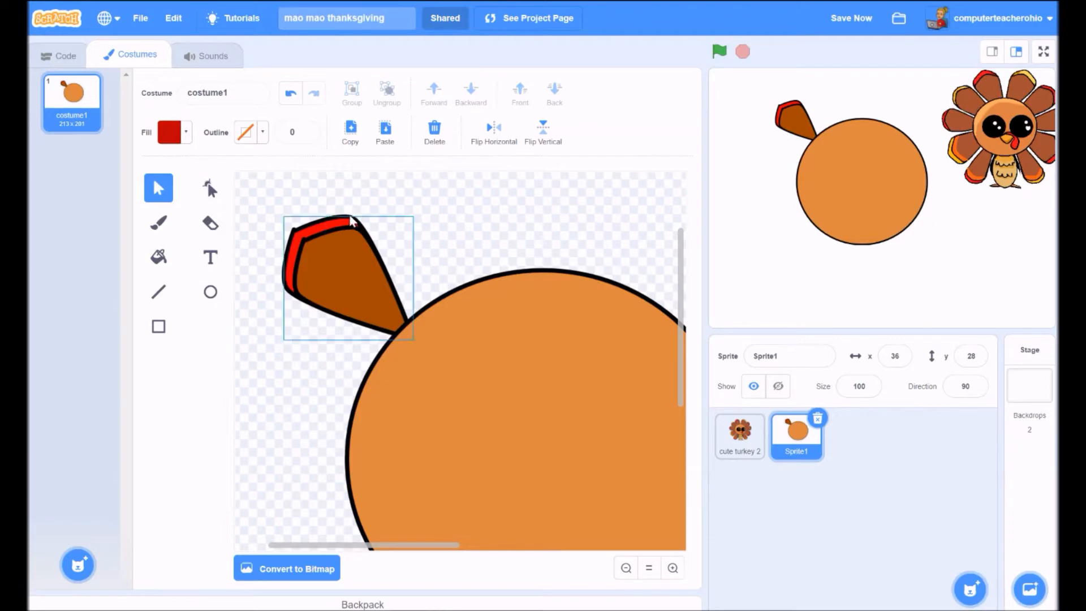
left_click(290, 93)
left_click(404, 220)
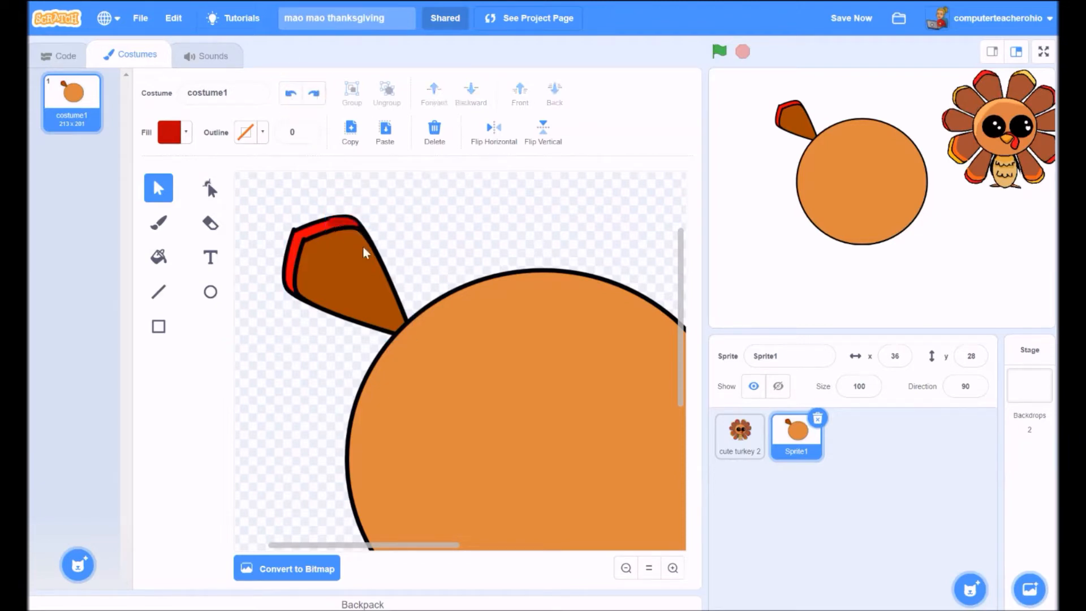
- Zoom closer and try bringing the feather up one layer, then undo it
left_click(671, 568)
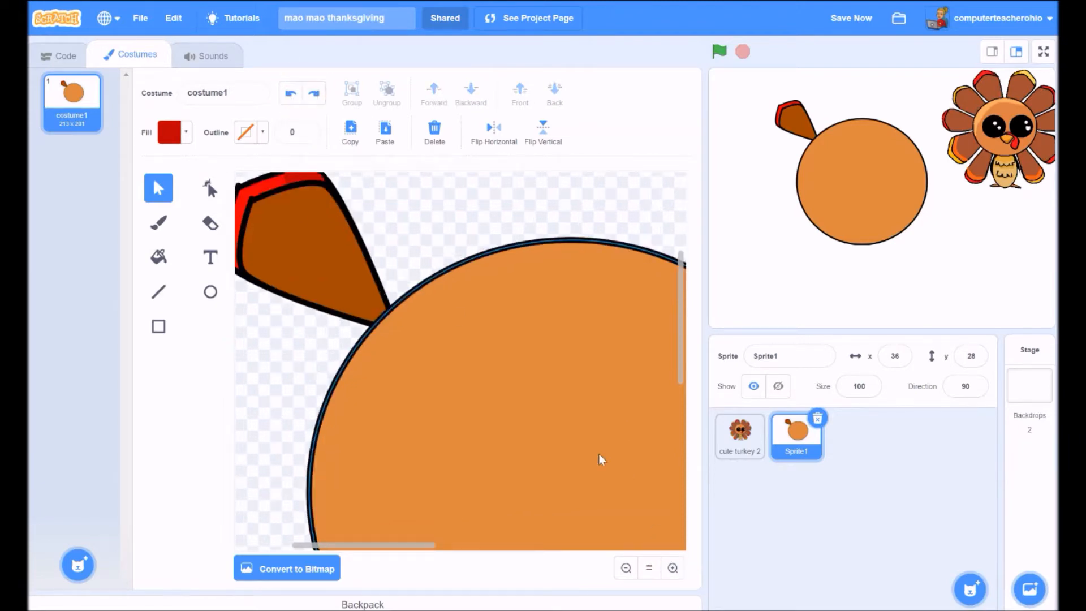
left_click_drag(680, 262, 680, 228)
left_click(282, 294)
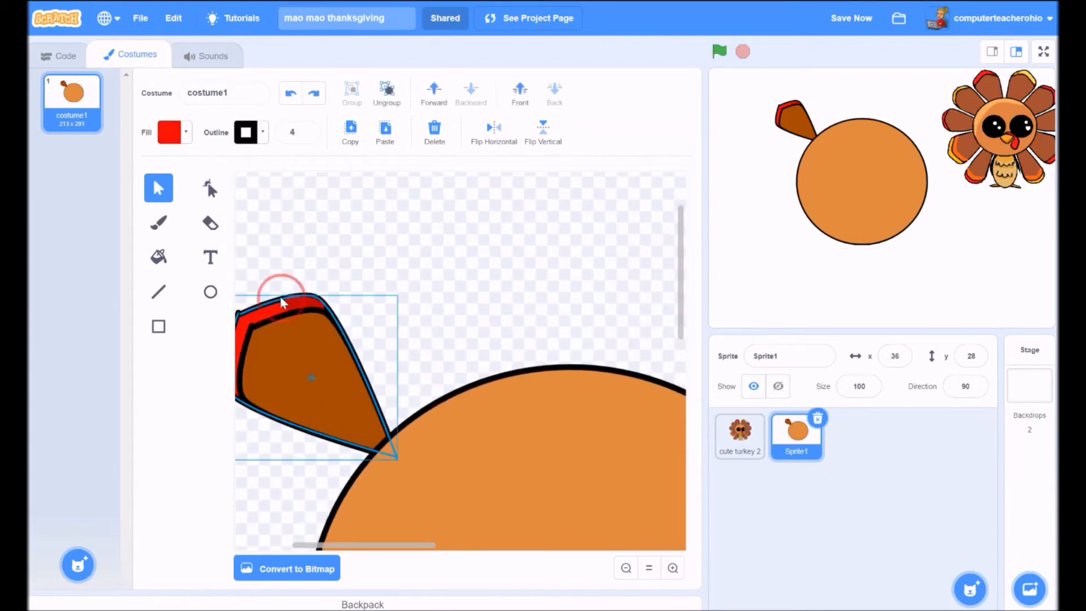
left_click(432, 91)
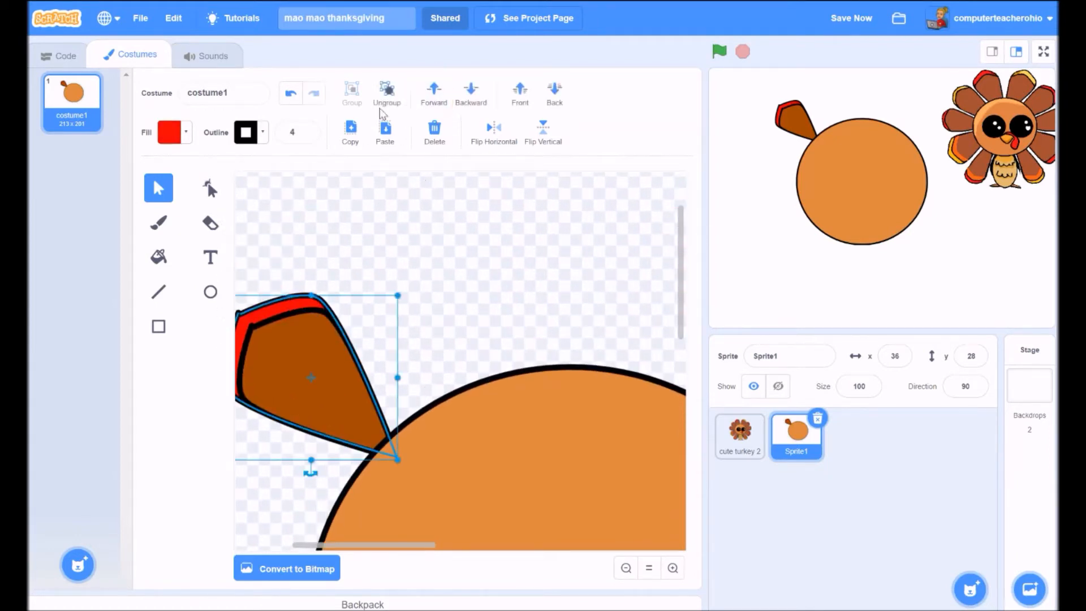
left_click(291, 94)
left_click(424, 289)
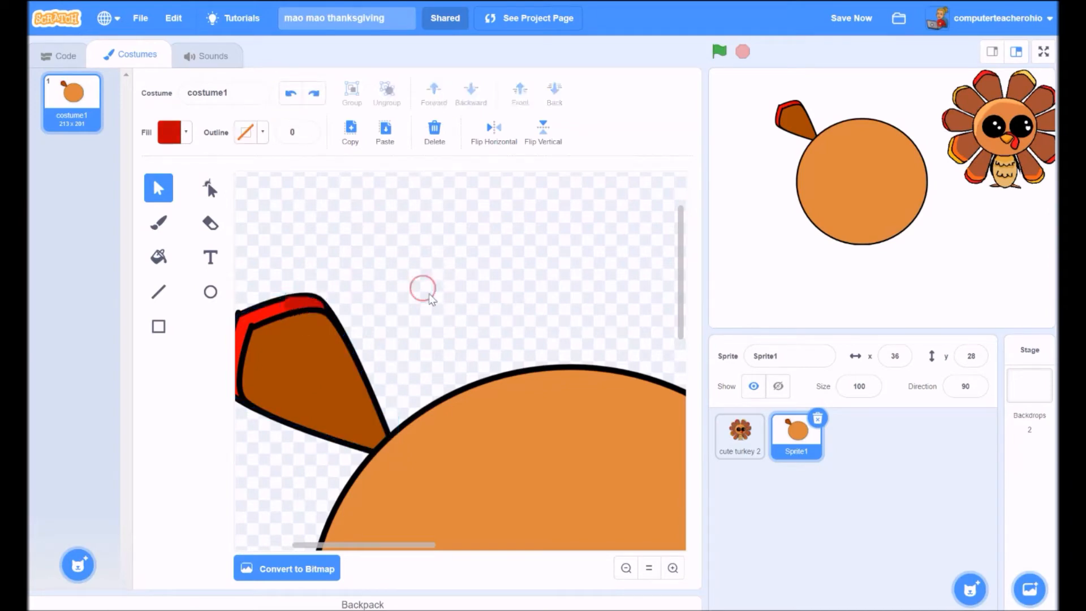
- Widen the dark red tip shape to the left along the feather's edge
left_click(296, 303)
left_click_drag(284, 305, 269, 305)
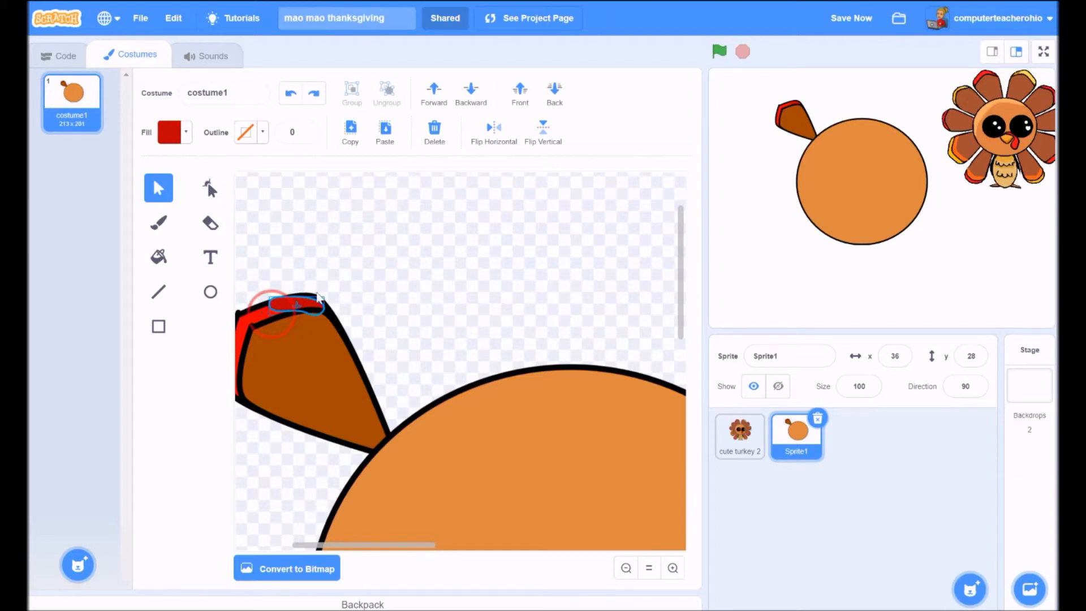
left_click(342, 289)
left_click_drag(312, 544, 289, 544)
left_click(396, 305)
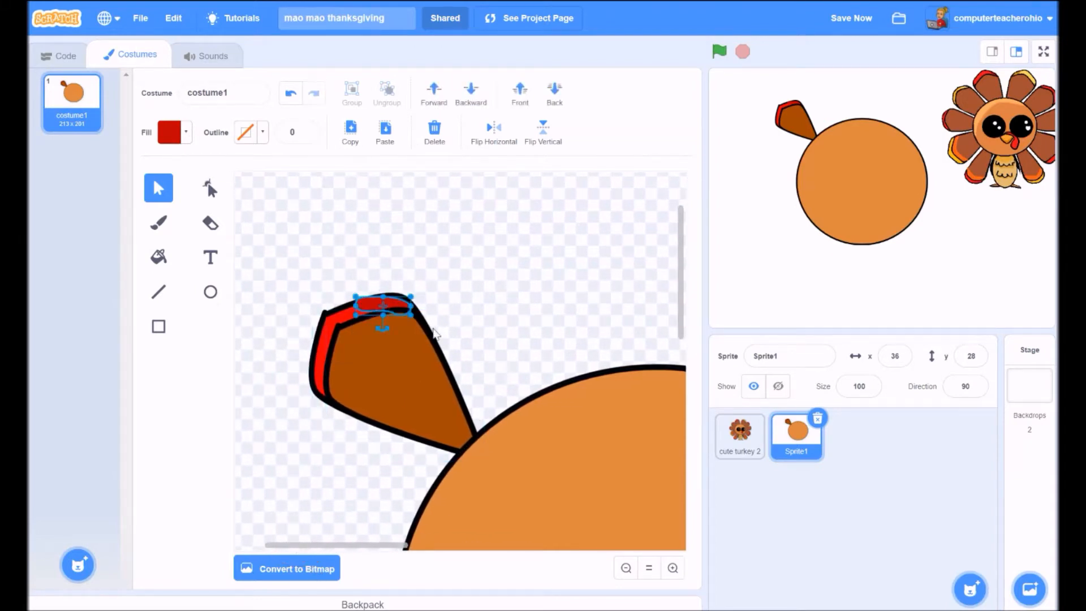
left_click(387, 331)
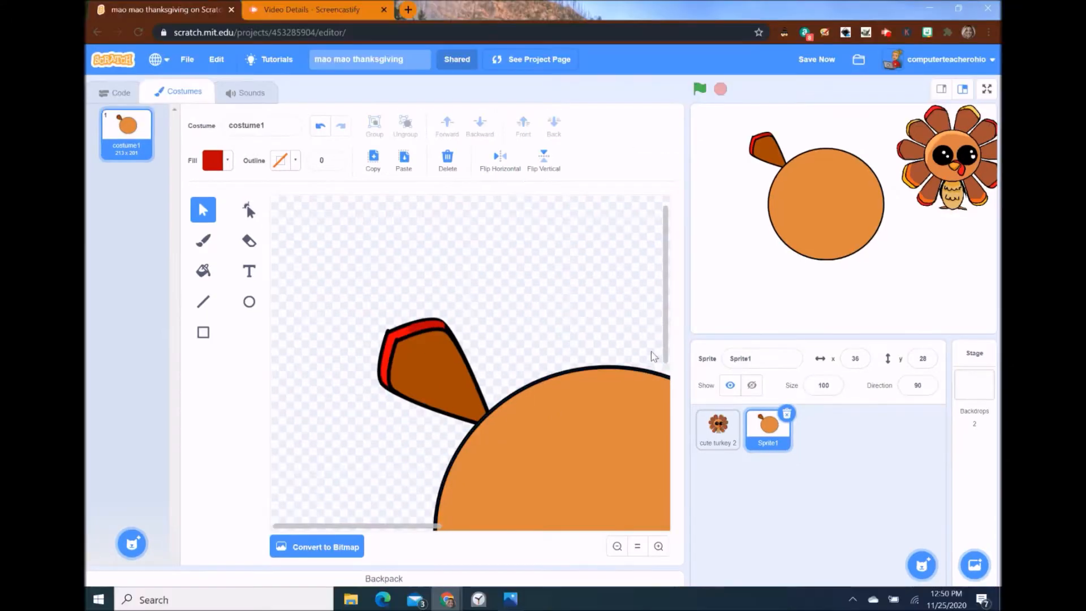
- Zoom out and shrink the orange body circle in two drags of its corner handle
left_click_drag(667, 342, 670, 366)
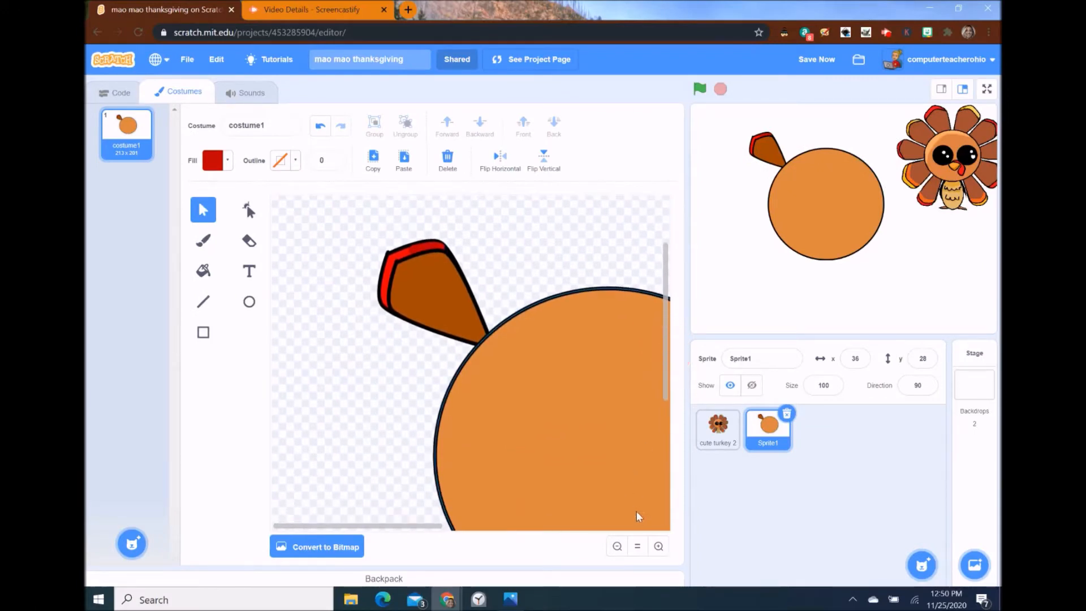
left_click(615, 547)
left_click(615, 547)
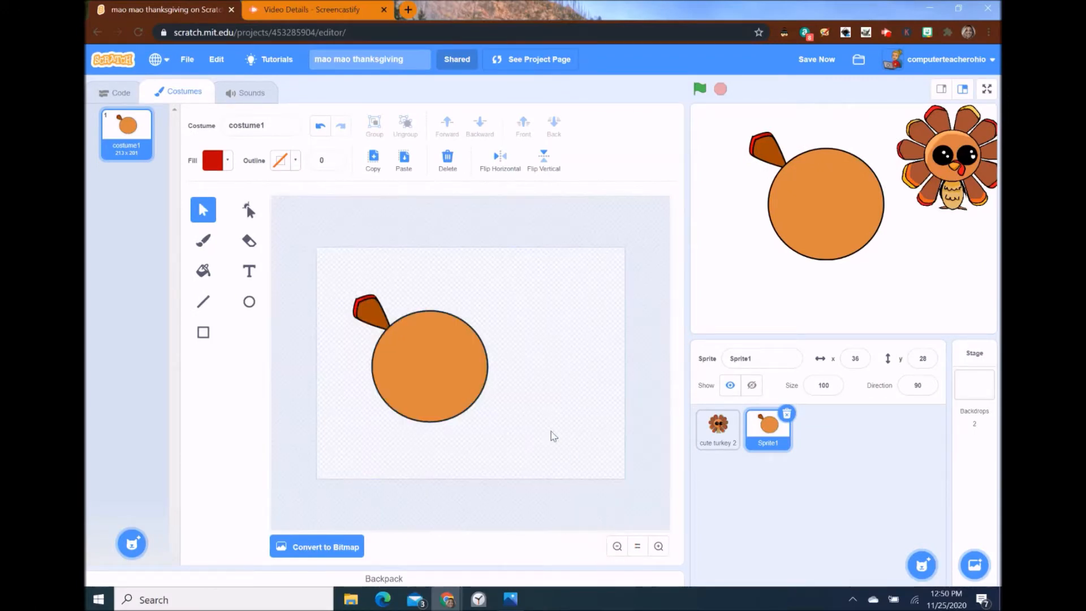
left_click(474, 395)
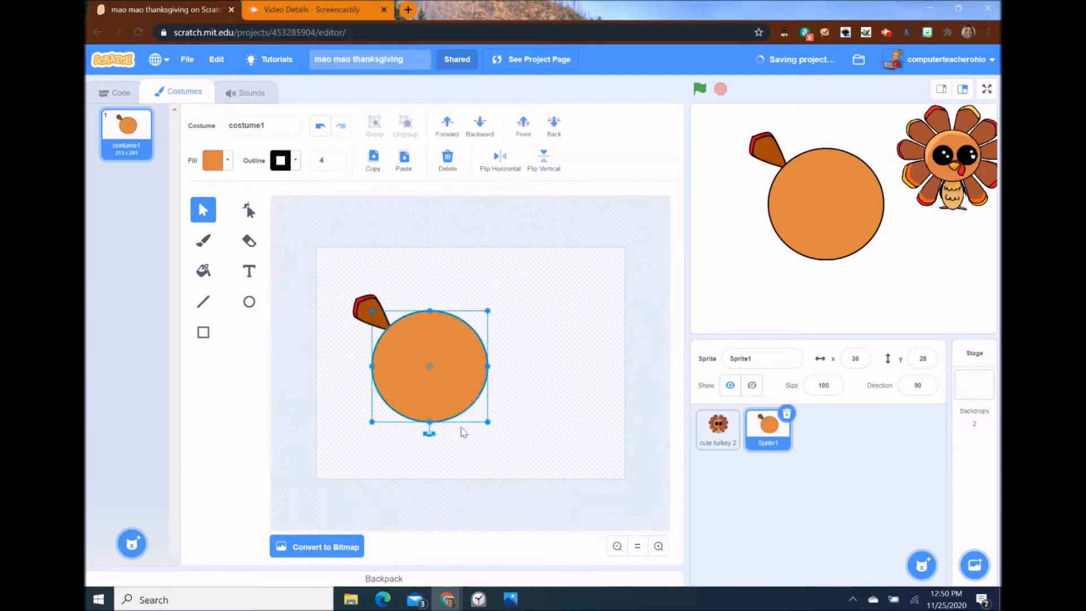
left_click(482, 417)
left_click_drag(482, 417, 456, 391)
left_click(423, 369)
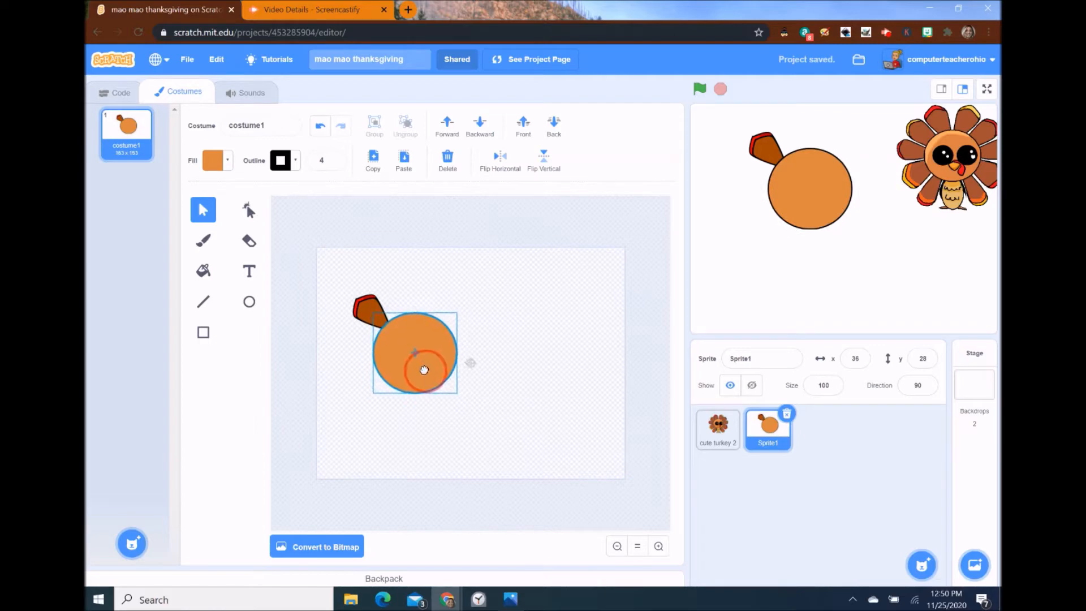
left_click(498, 391)
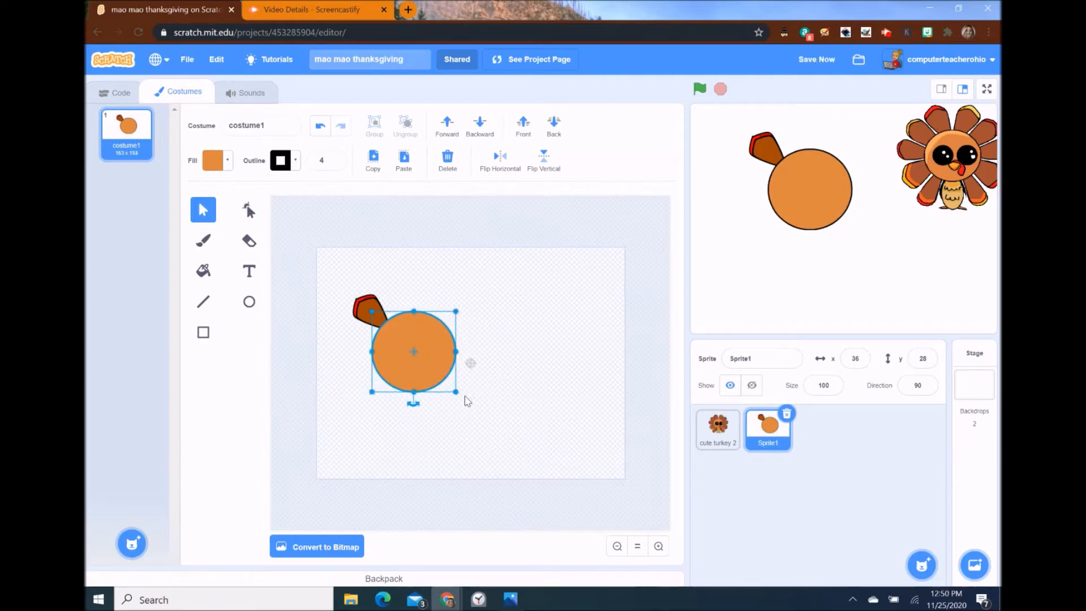
left_click_drag(455, 391, 446, 383)
left_click(491, 370)
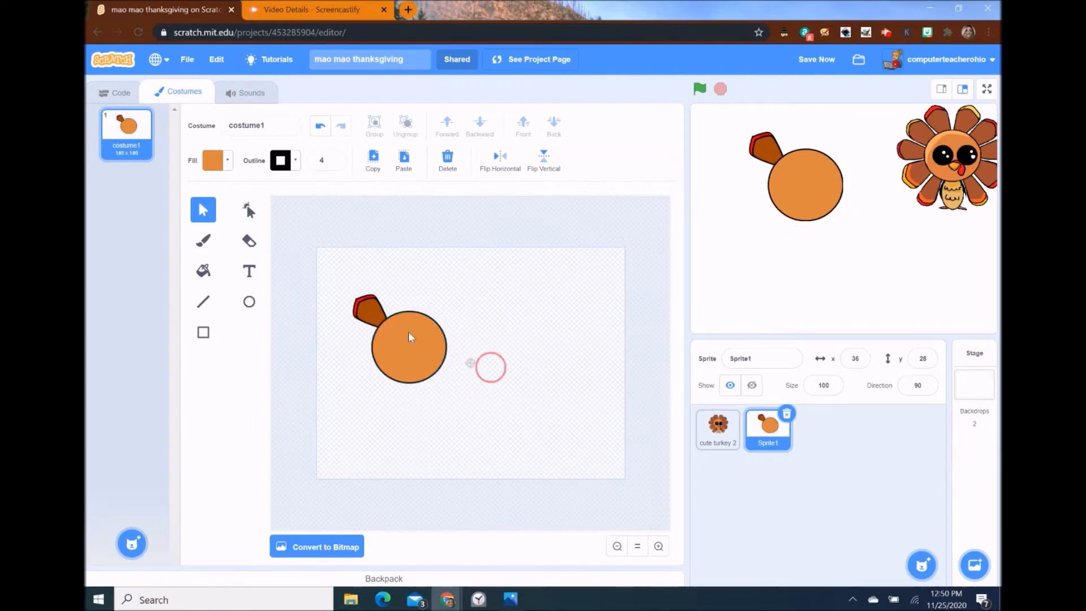
left_click(370, 309)
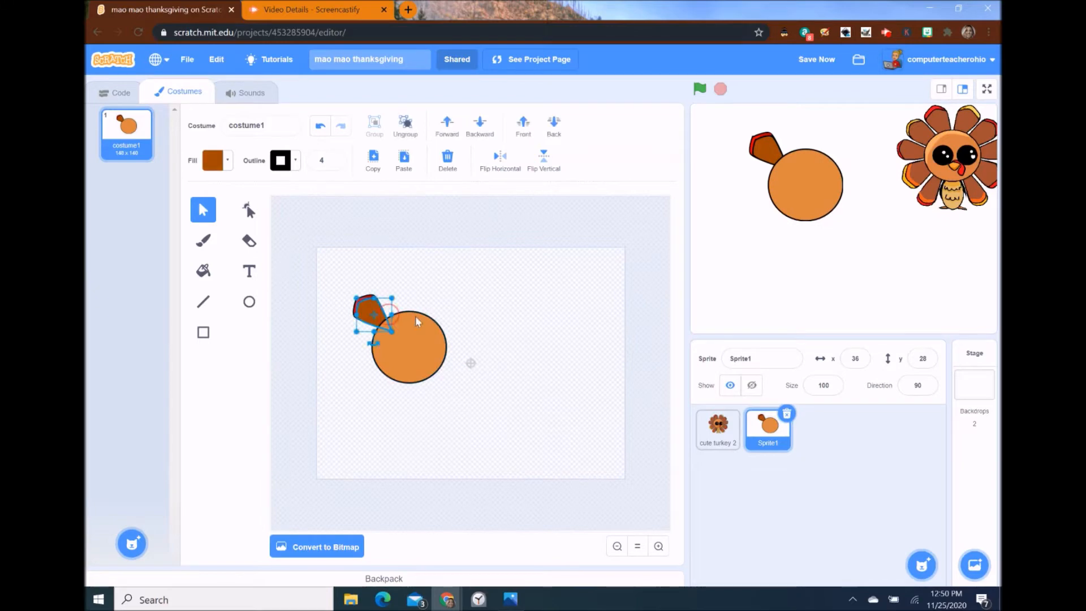
- Group the feather with its red tip, duplicate it, mirror it, and place it at the circle's upper right
left_click(659, 546)
left_click(658, 546)
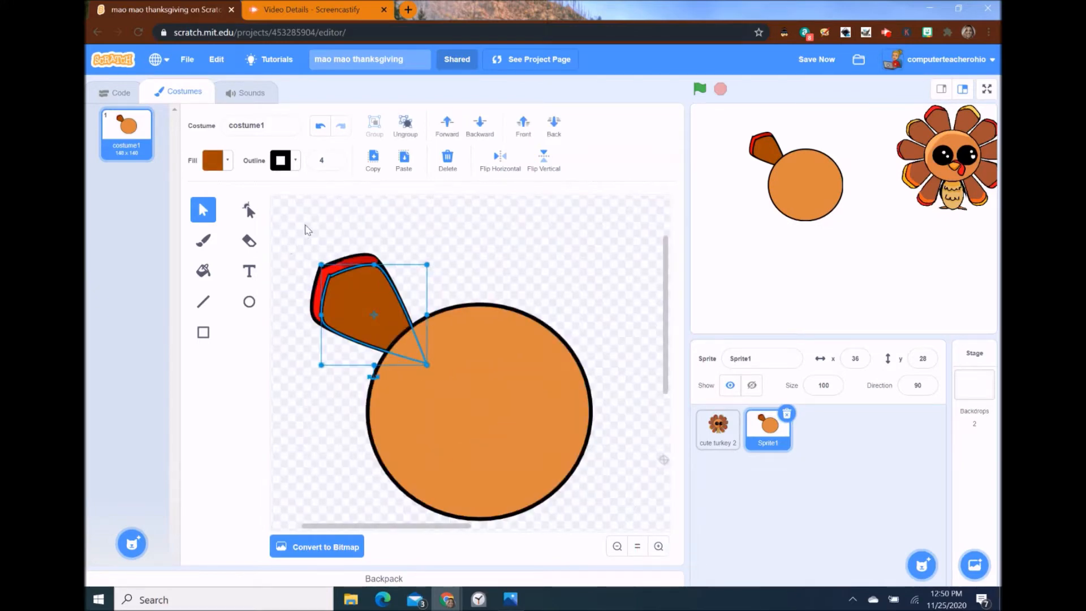
left_click(349, 264, "shift")
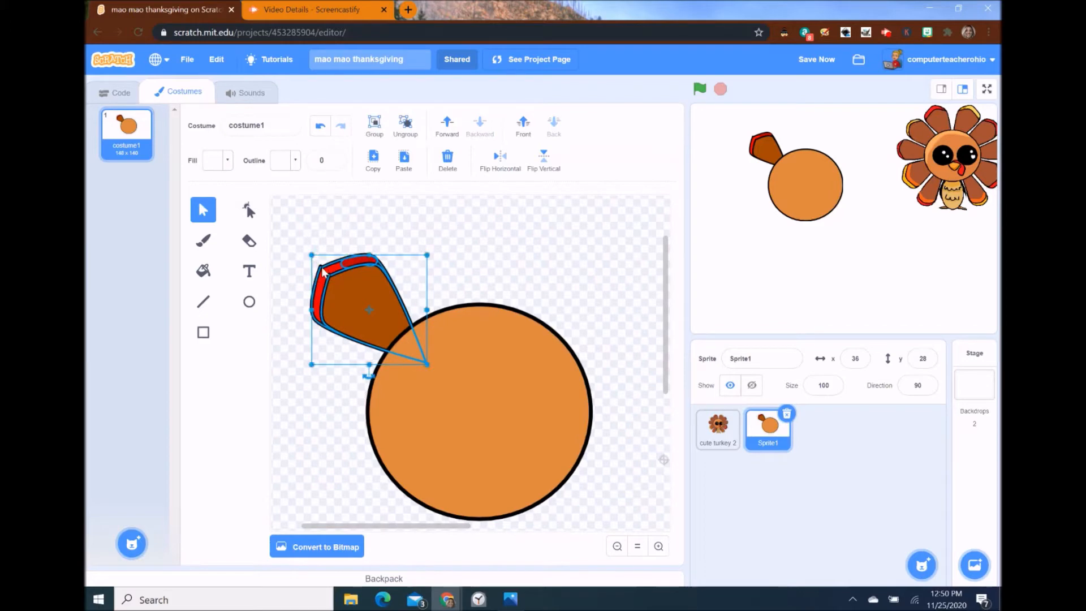
left_click(373, 127)
left_click(372, 160)
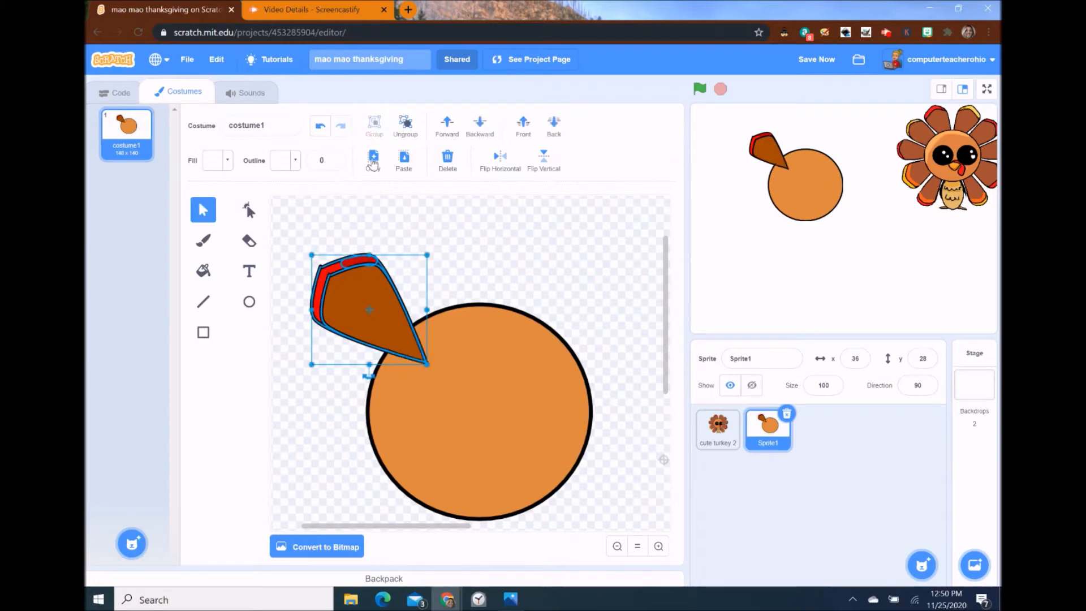
left_click(404, 161)
left_click_drag(389, 332, 546, 323)
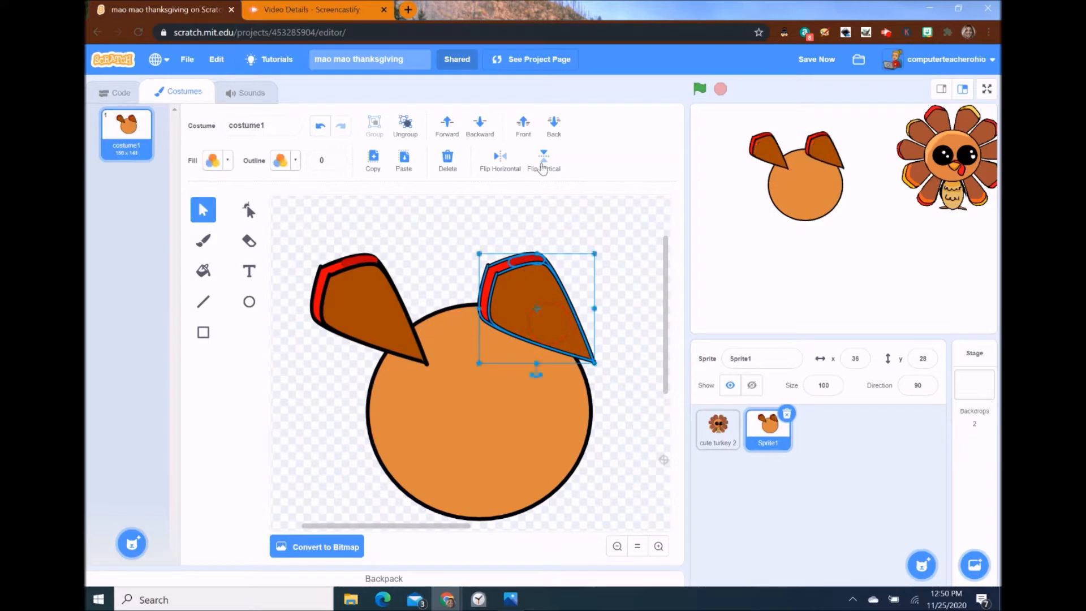
left_click(512, 163)
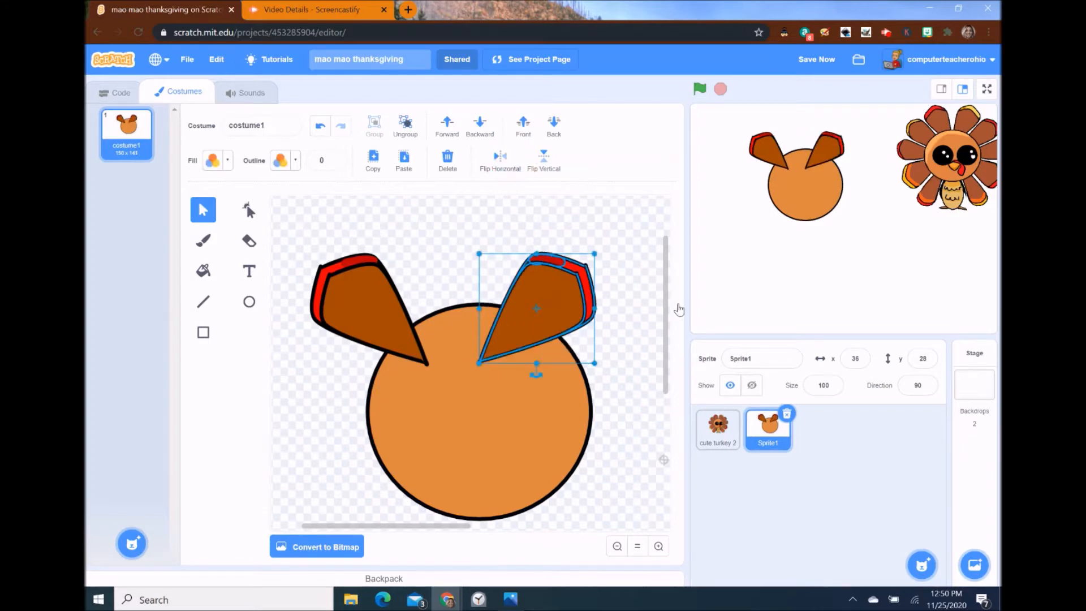
left_click_drag(582, 309, 625, 300)
- Bring the orange body circle in front of both feathers
left_click(524, 392)
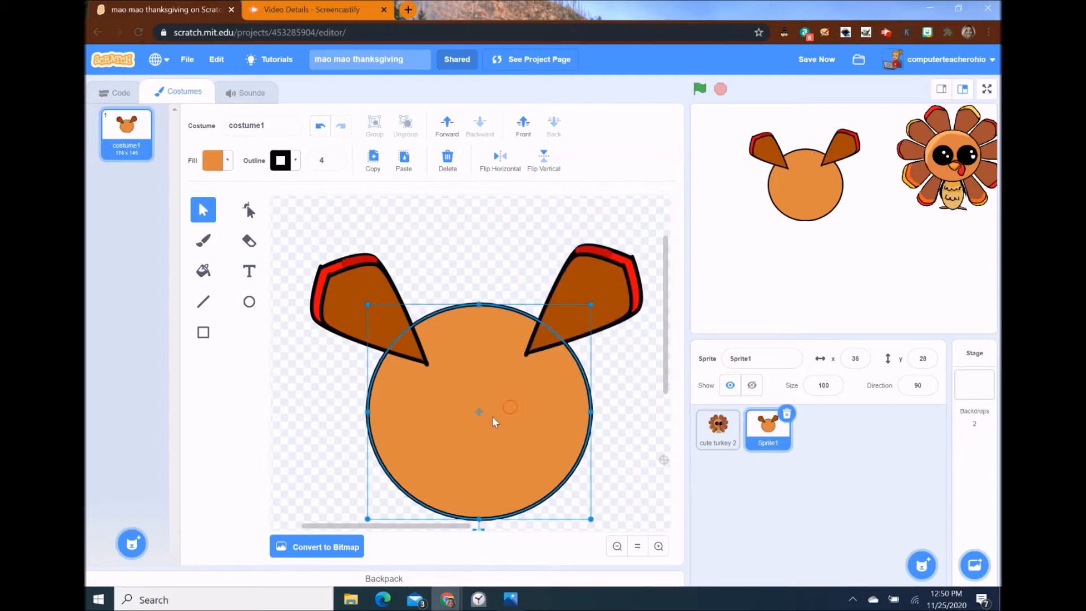
left_click(523, 148)
left_click(526, 277)
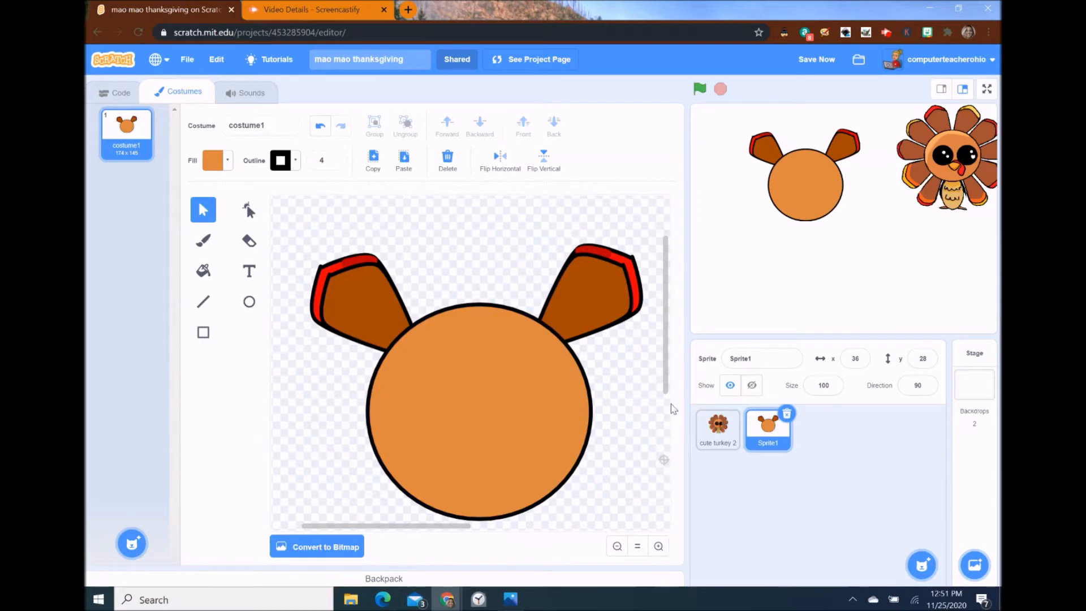
left_click(617, 546)
- Duplicate the left red-tipped feather, rotate it lower left, and send it behind the body
left_click(379, 324)
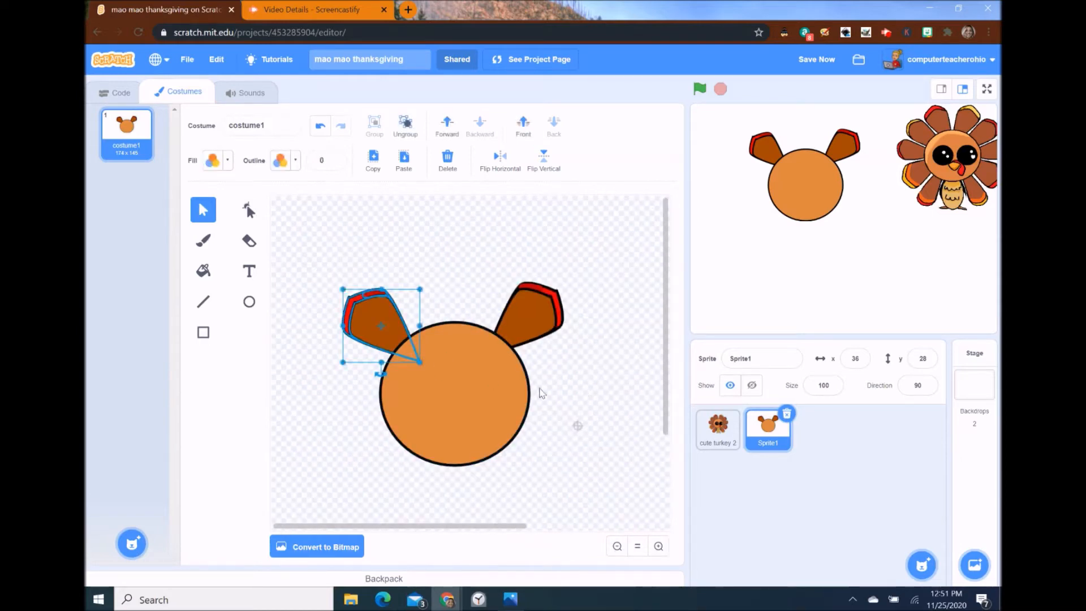
key("ctrl+c")
key("ctrl+v")
left_click_drag(379, 338, 354, 376)
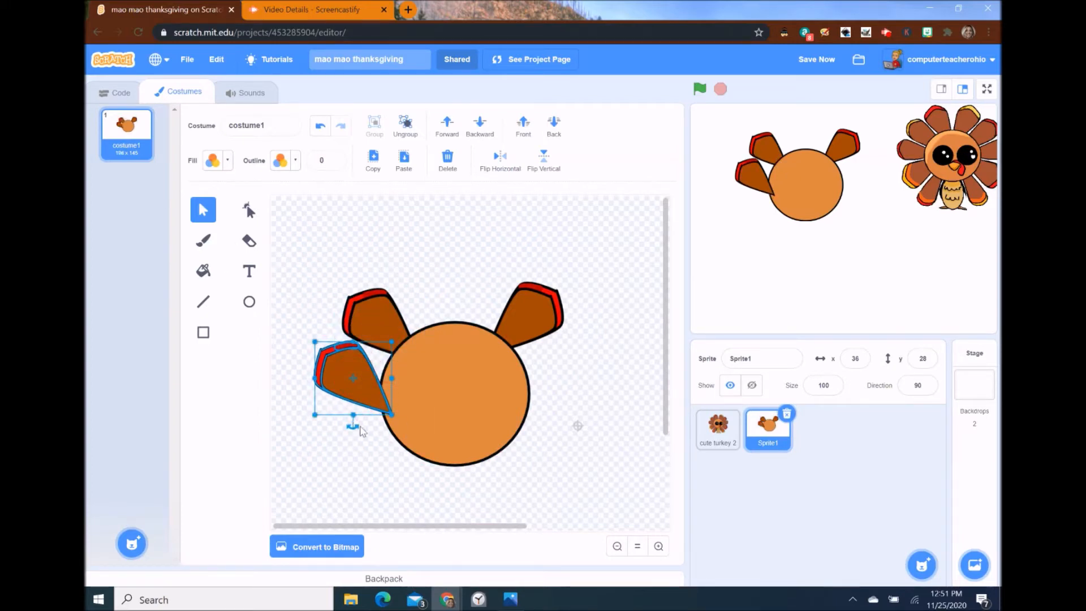
left_click_drag(354, 425, 354, 387)
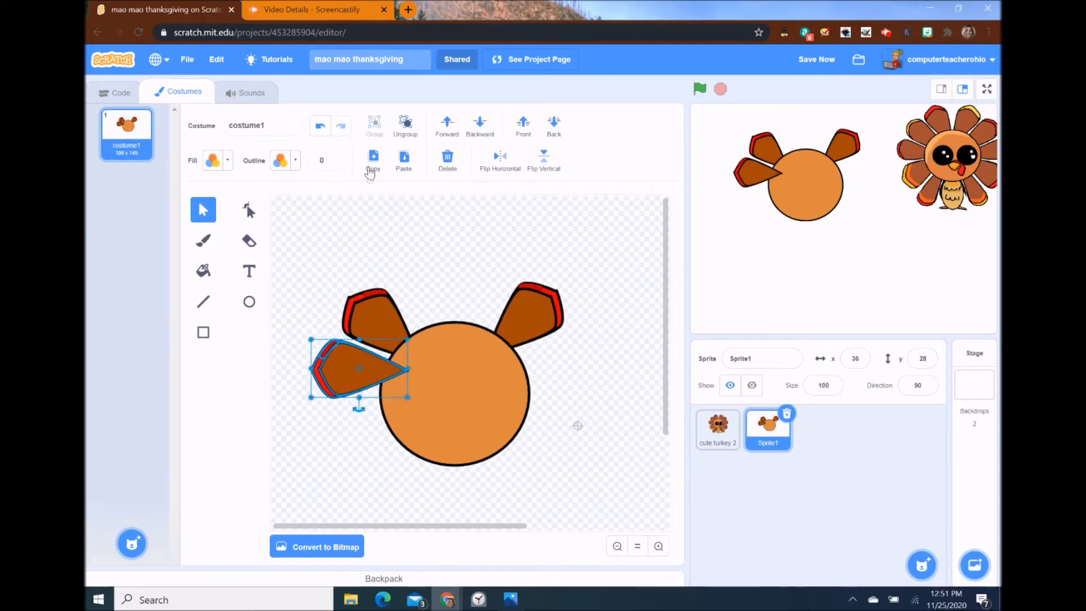
left_click(551, 138)
left_click(497, 283)
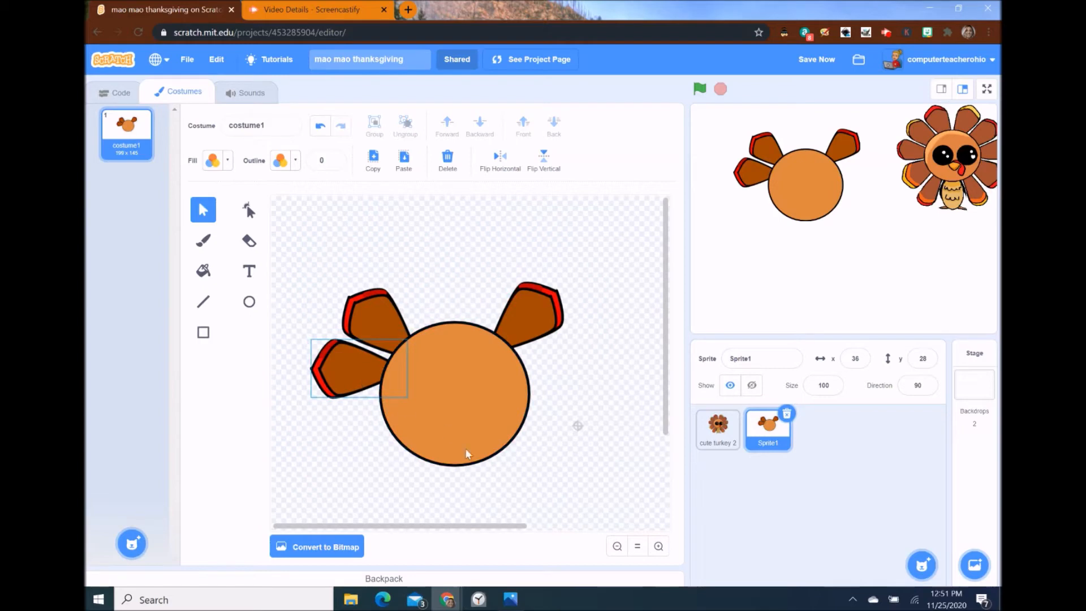
- Ungroup the lower left feather, zoom in, tilt and nudge it into place, then select its red edge
left_click(365, 383)
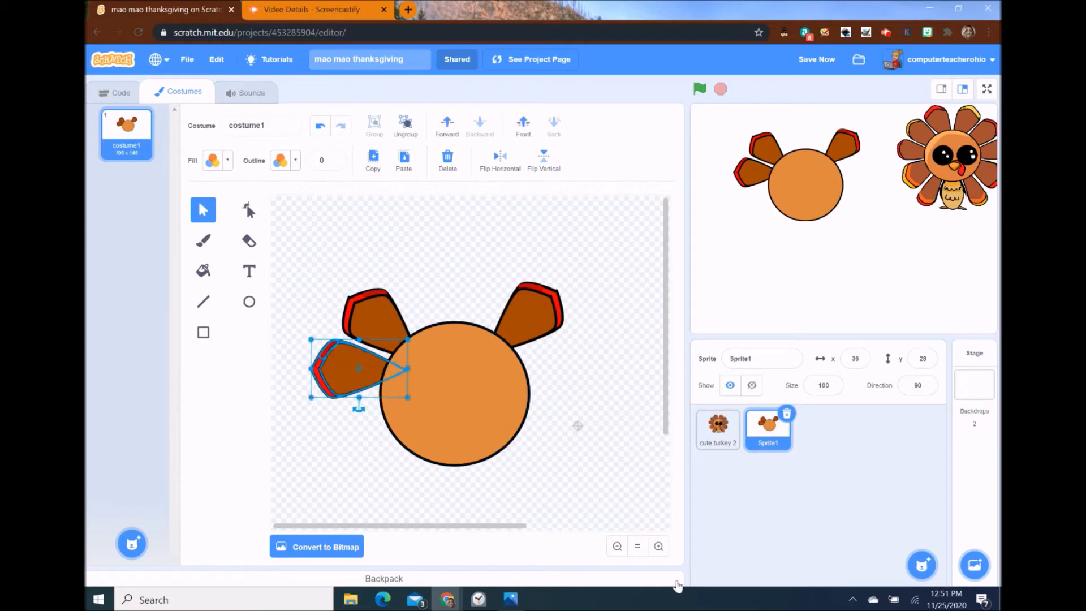
left_click(405, 127)
left_click(658, 548)
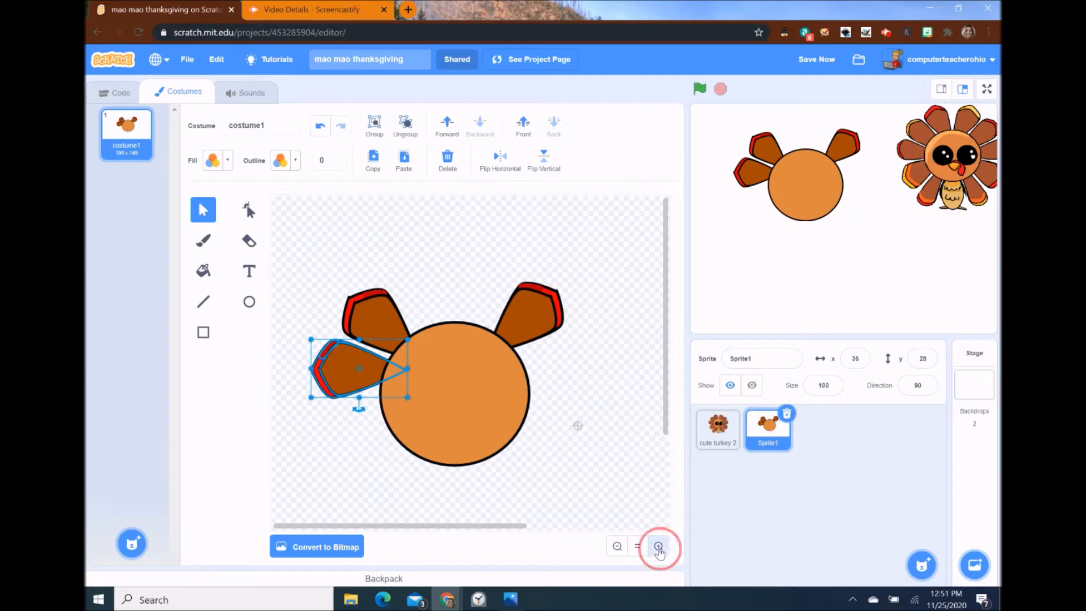
left_click(658, 547)
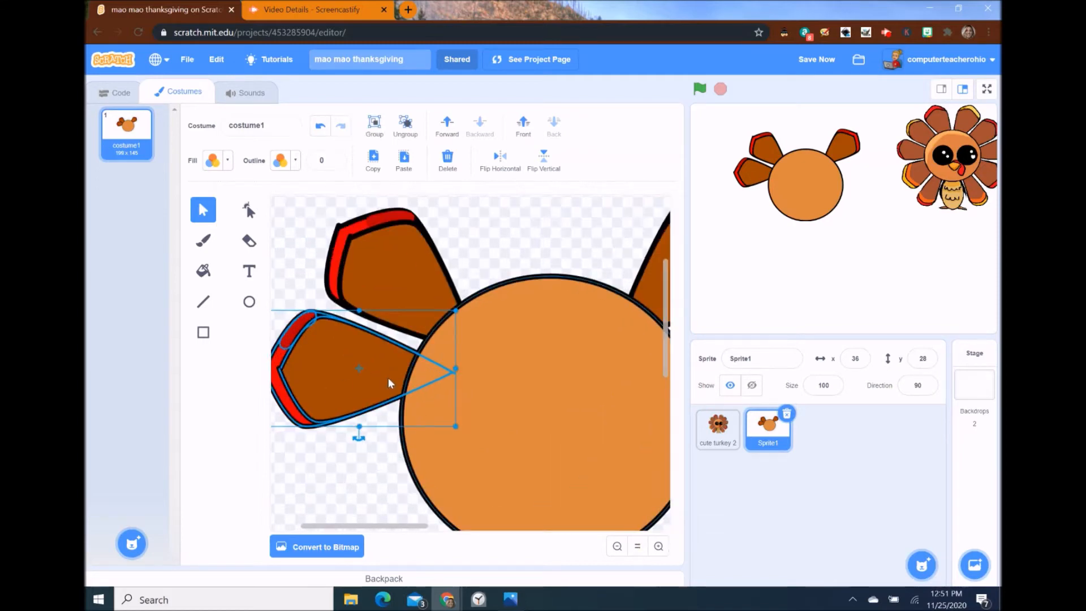
left_click_drag(359, 435, 357, 441)
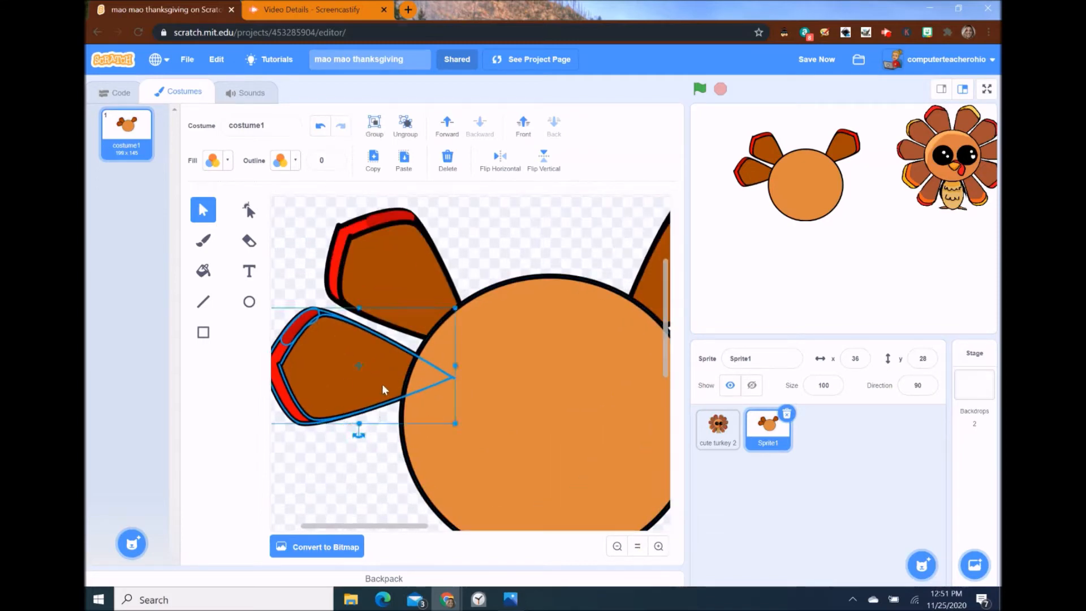
left_click_drag(383, 387, 386, 389)
left_click(285, 231)
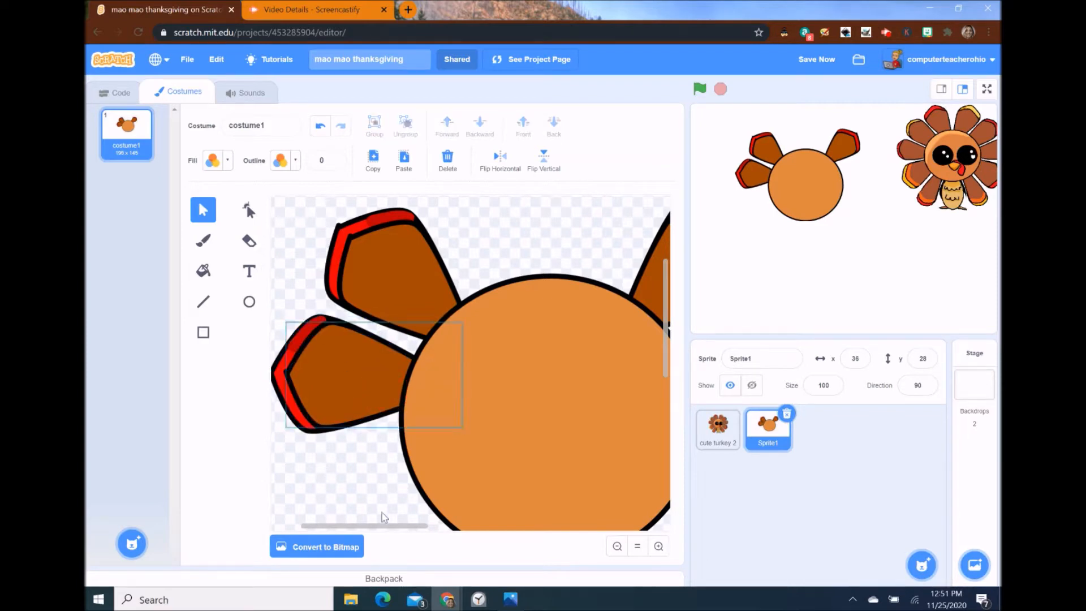
left_click_drag(392, 525, 370, 526)
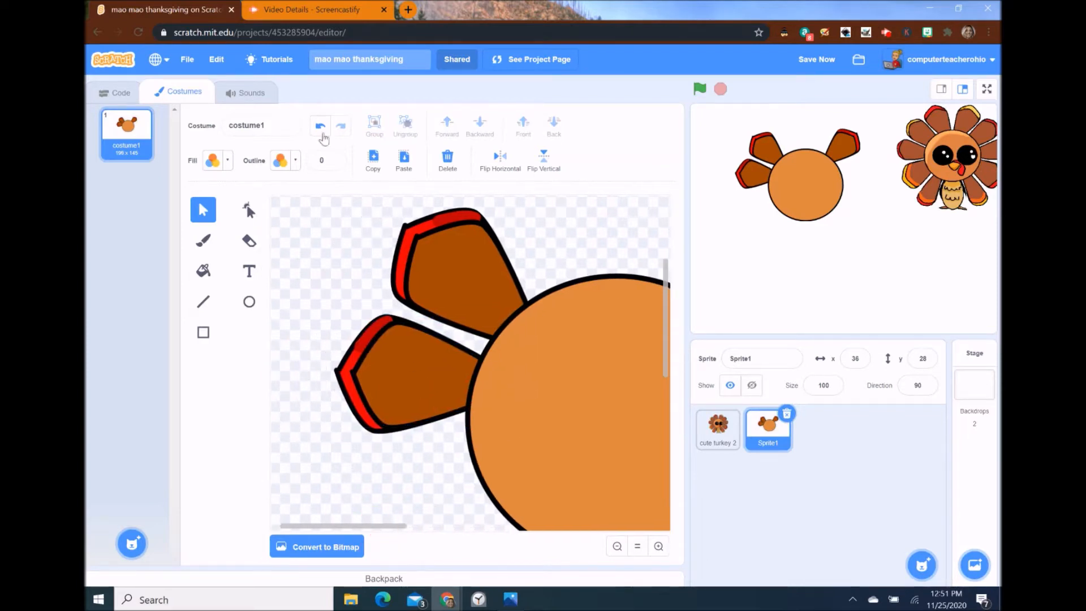
left_click(348, 367)
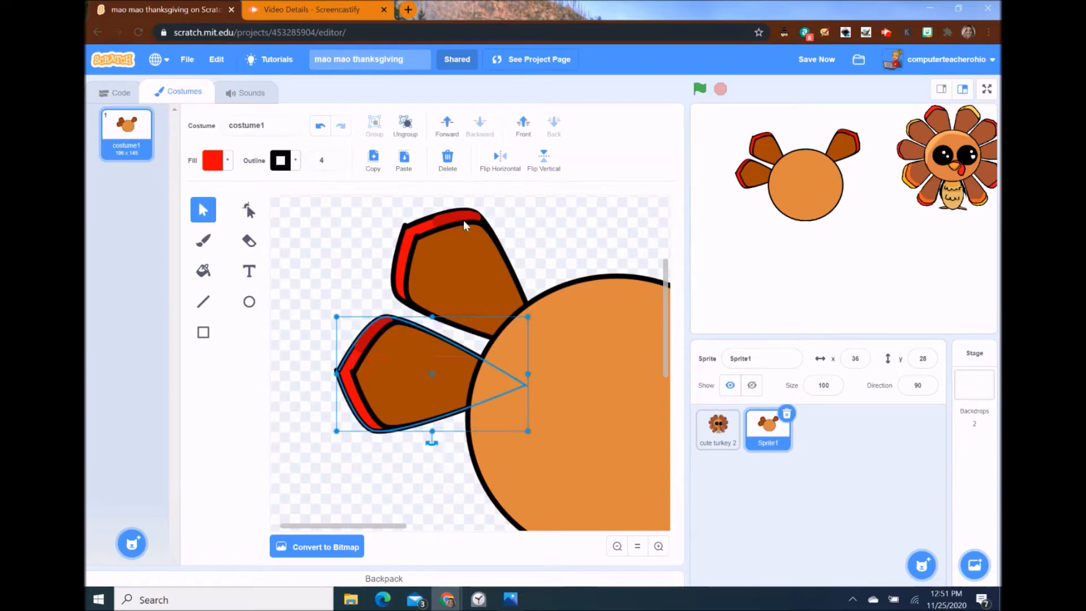
- Turn the lower feather's red edge yellow
left_click(228, 161)
left_click_drag(169, 229, 187, 237)
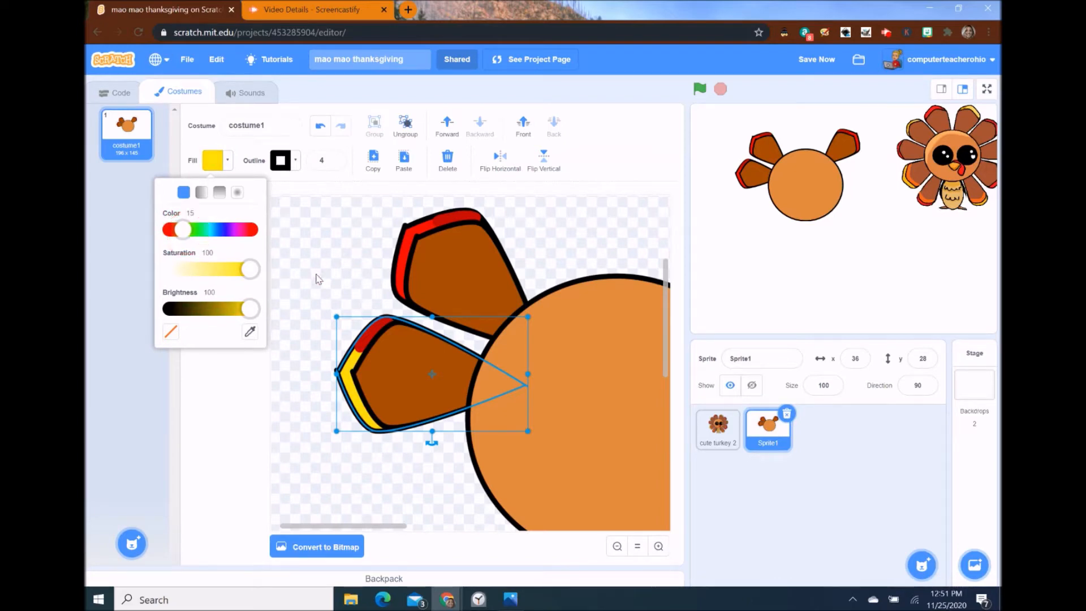
left_click(347, 309)
- Recolour the small dark red piece on the feather a pale yellow
left_click(369, 336)
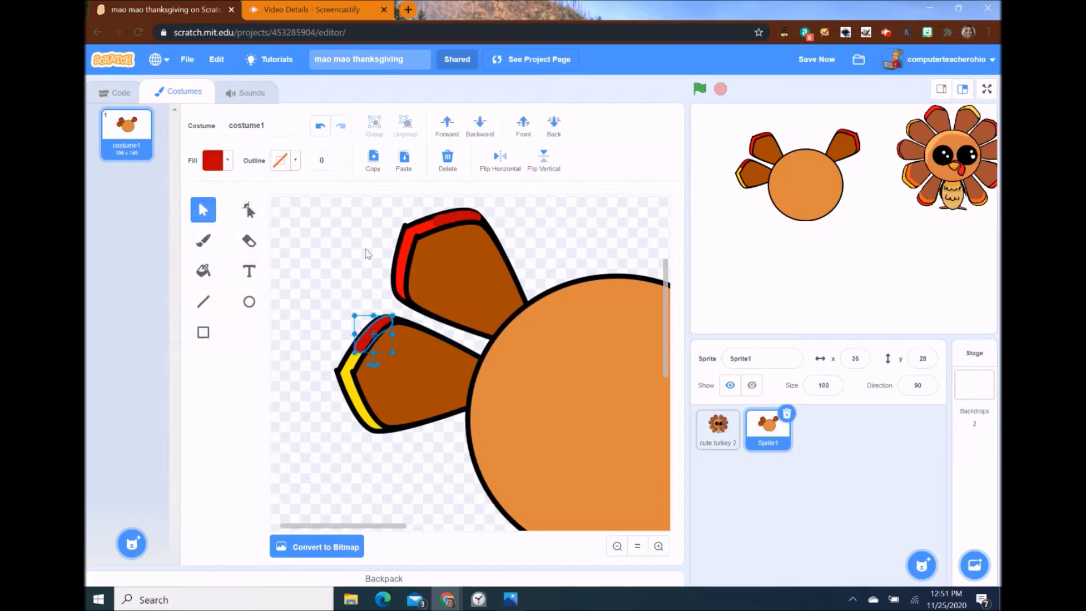
left_click(225, 162)
mouse_move(169, 230)
left_mouse_down()
mouse_move(194, 229)
mouse_move(182, 231)
left_mouse_up()
left_click_drag(230, 309, 279, 313)
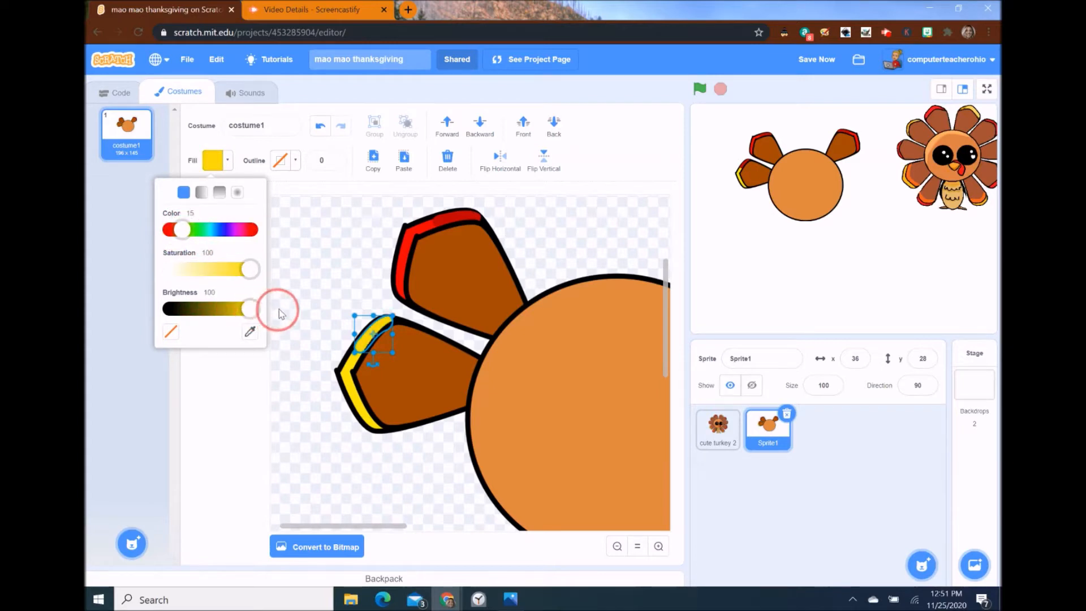
left_click_drag(249, 269, 205, 269)
left_click(430, 421)
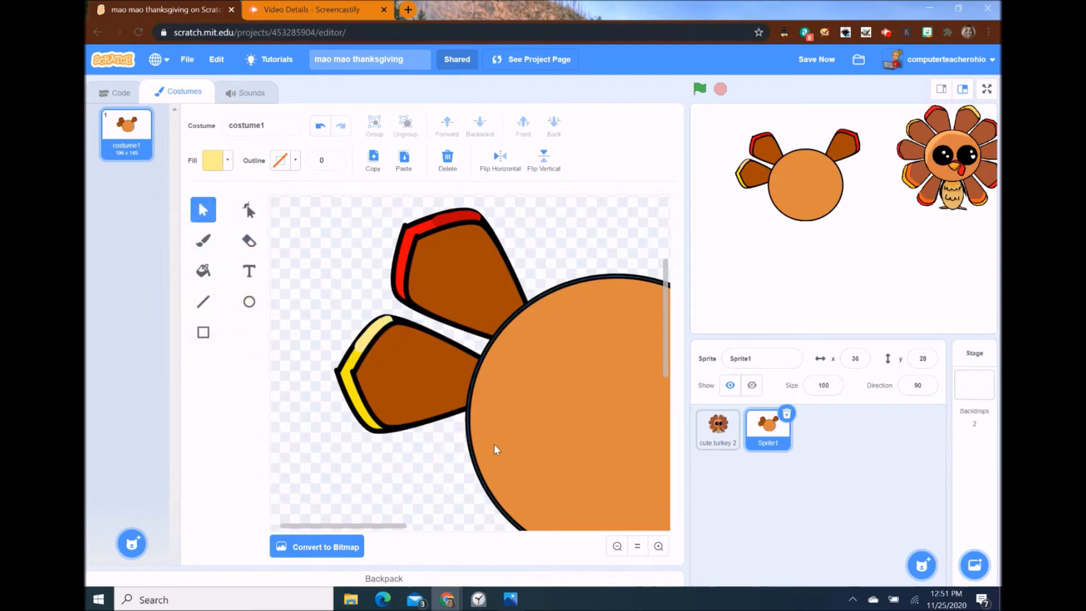
- Resize the pale yellow tip to fit the feather, then zoom out to the whole turkey
left_click(381, 330)
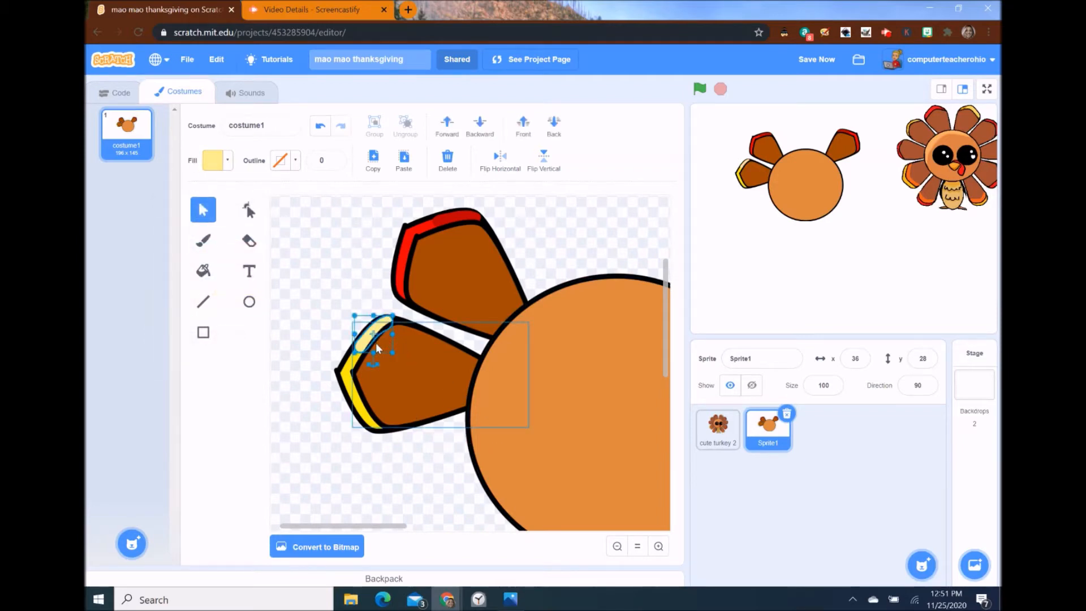
left_click_drag(351, 312, 356, 321)
left_click(369, 295)
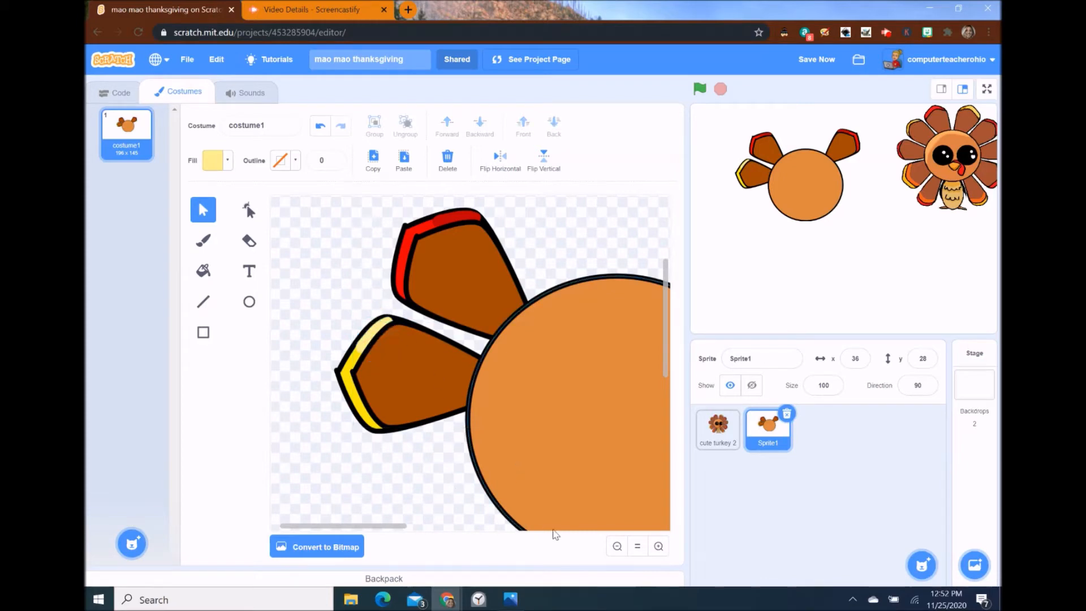
left_click(659, 547)
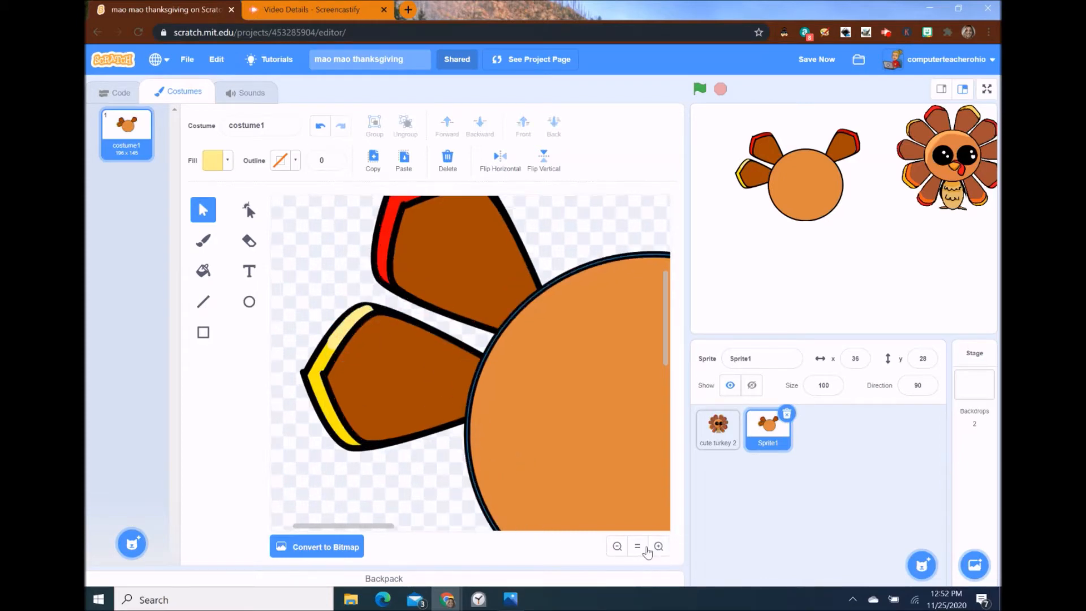
left_click(618, 546)
left_click(617, 546)
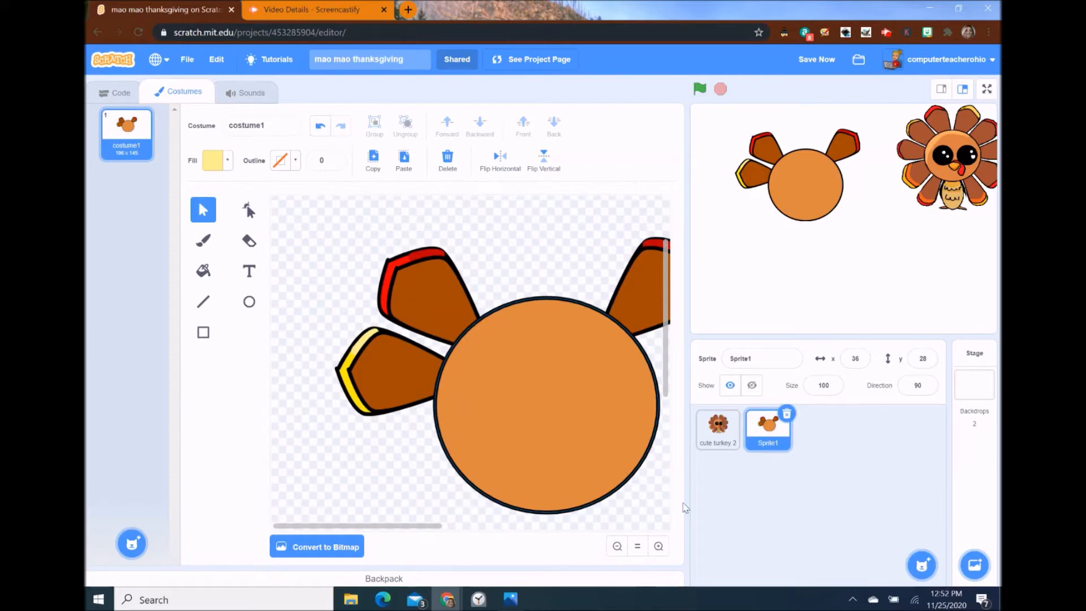
left_click(617, 546)
- Place a mirrored copy of the yellow-edged left feather on the right side
left_click(327, 367)
left_click(436, 130)
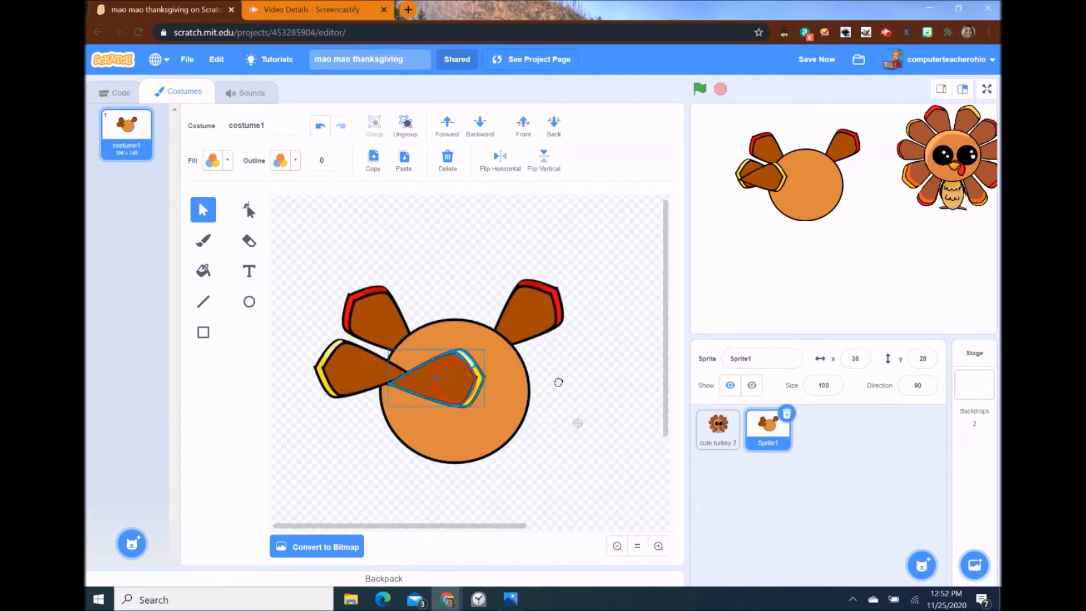
left_click_drag(439, 370, 538, 368)
left_click(553, 323)
left_click(410, 320)
- Copy the upper-left red-tipped feather and set the copy upright at upper right
left_click(390, 318)
left_click(372, 161)
left_click(404, 161)
left_click_drag(395, 315, 468, 283)
left_click_drag(453, 344, 431, 339)
left_click_drag(456, 275, 480, 310)
- Add another mirrored red feather on the right and nudge the left feathers into the fan
left_click(372, 161)
left_click(404, 161)
left_click(500, 161)
left_click(424, 306)
left_click_drag(420, 366, 422, 366)
left_click_drag(371, 316, 370, 319)
left_click_drag(347, 367, 348, 374)
left_click_drag(370, 318, 368, 321)
- Bring the body circle in front and settle the surrounding feathers behind it
left_click(480, 300)
left_click(458, 384)
left_click(522, 126)
left_click(553, 257)
left_click_drag(551, 363, 548, 373)
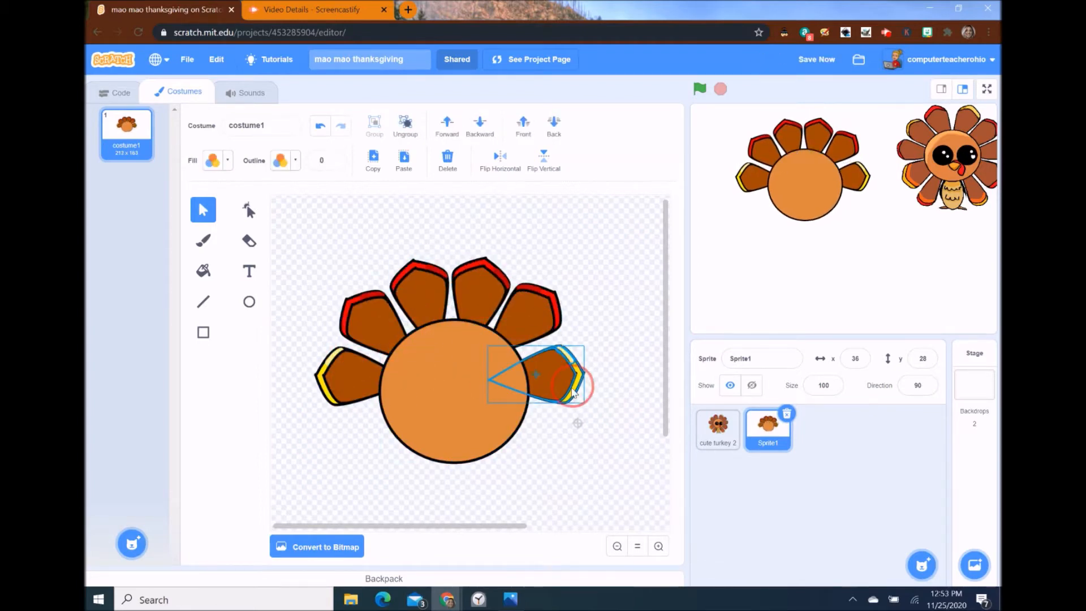
left_click_drag(532, 309, 531, 317)
left_click_drag(497, 290, 497, 295)
left_click_drag(553, 375, 555, 373)
left_click(340, 271)
- Recolour the upper-left feather's tips yellow and pale yellow using the eyedropper
left_click(351, 374)
left_click(419, 300)
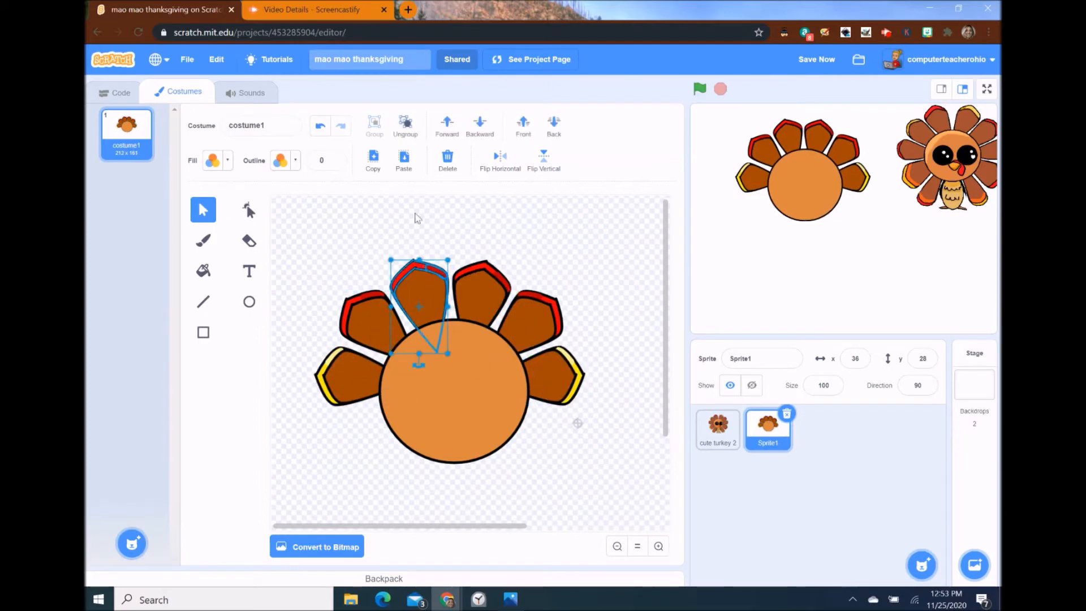
left_click(405, 126)
left_click(416, 218)
left_click(417, 267)
left_click(223, 165)
left_click(250, 332)
left_click(320, 377)
left_click(436, 271)
left_click(227, 165)
left_click(250, 332)
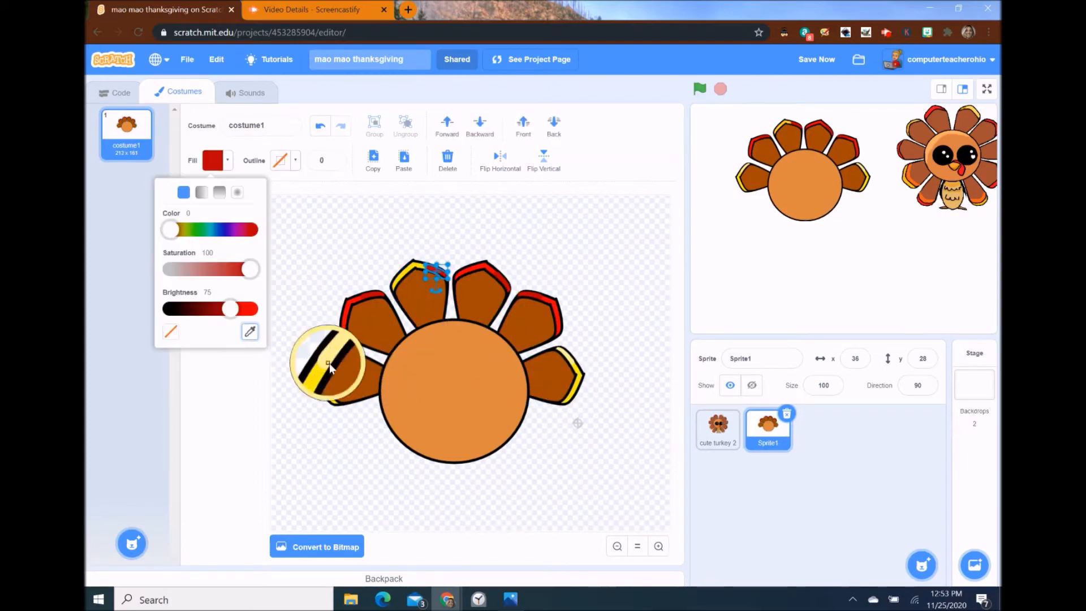
left_click(329, 362)
left_click(575, 313)
- Recolour the upper-right feather's tips yellow and pale yellow with the eyedropper
left_click(533, 318)
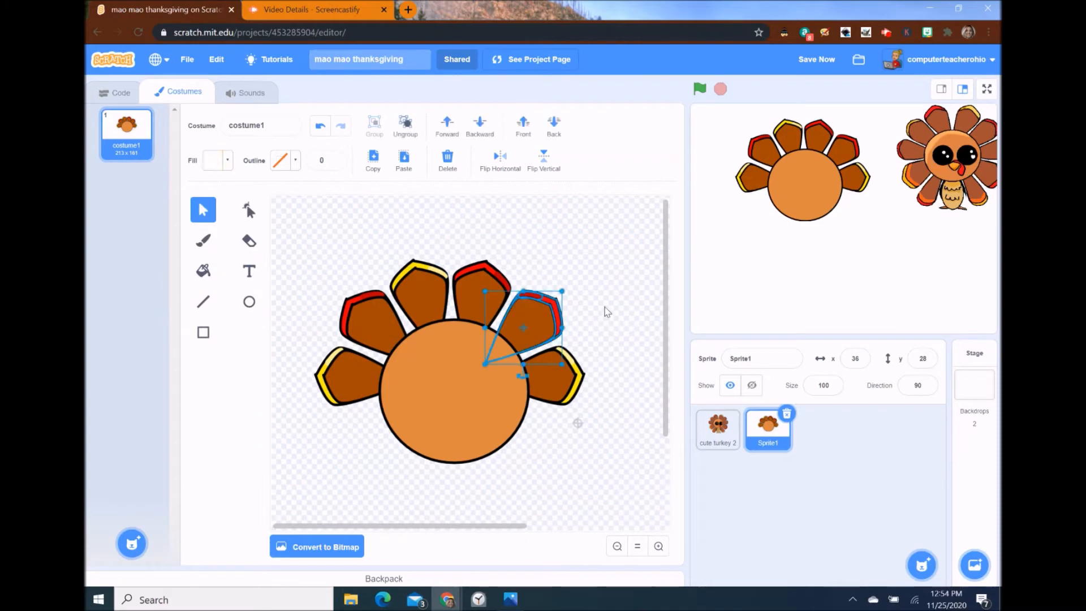
left_click(557, 310)
left_click(227, 161)
left_click(249, 332)
left_click(401, 273)
left_click(531, 294)
left_click(228, 160)
left_click(250, 332)
left_click(438, 271)
left_click(553, 273)
- Recolour the far-right feather's tips red and dark red
left_click(557, 373)
left_click(405, 125)
left_click(576, 388)
left_click(227, 161)
left_click(250, 332)
left_click(474, 268)
left_click(573, 358)
left_click(227, 160)
left_click(250, 330)
left_click(500, 278)
left_click(618, 441)
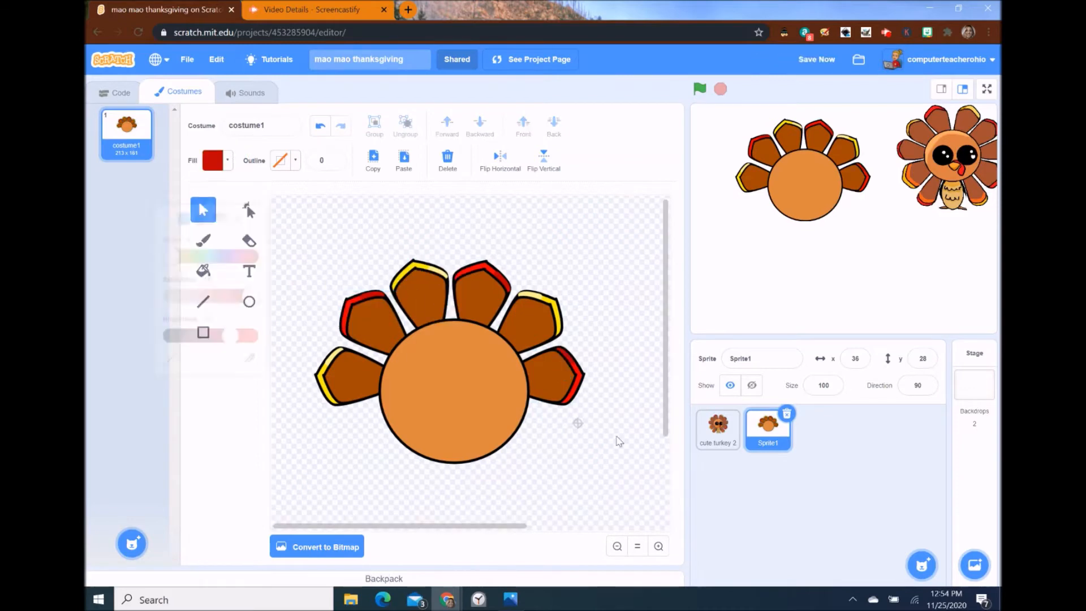
- Stretch the body into a wide oval and fan copies of the two left feathers beneath it
left_click(426, 351)
left_click_drag(453, 463, 453, 437)
left_click(427, 305)
left_click(352, 376, "shift")
left_click(373, 161)
left_click(404, 160)
left_click_drag(368, 334, 390, 370)
left_click_drag(398, 463, 470, 408)
left_click_drag(422, 410, 425, 467)
- Delete the yellow feather copy and bring the body ellipse to the front
left_click(500, 463)
left_click_drag(415, 504, 419, 506)
left_click(447, 161)
left_click(435, 385)
left_click(521, 125)
- Add a mirrored copy of the lower red feather at lower right, behind the body
left_click(424, 458)
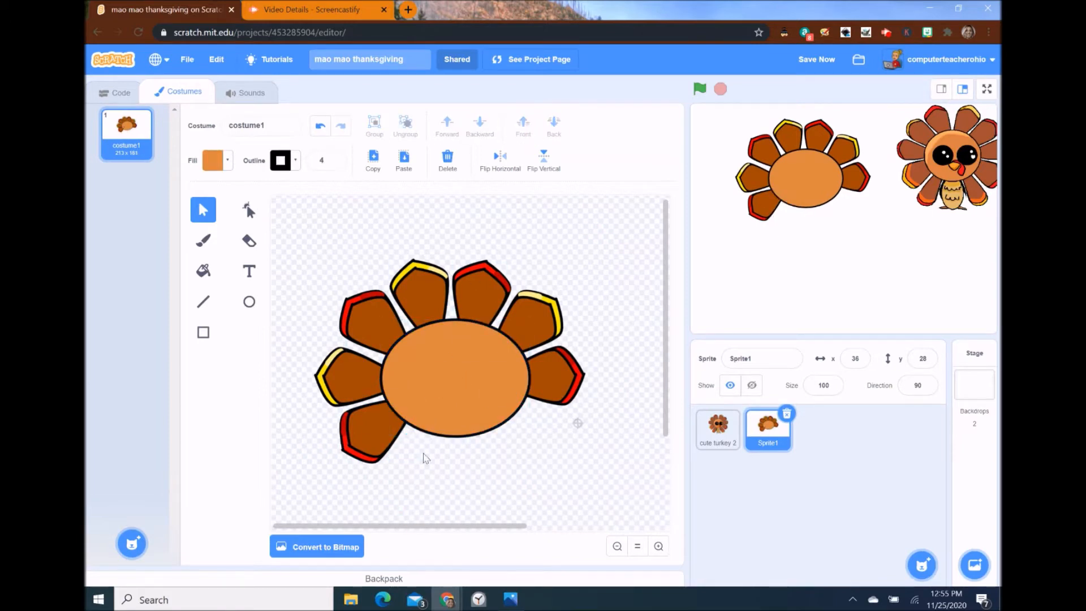
left_click(390, 438)
left_click(373, 161)
left_click(403, 161)
left_click_drag(388, 448, 512, 437)
left_click(543, 161)
left_click(543, 160)
left_click(500, 161)
left_click(460, 362)
left_click(523, 125)
left_click(622, 444)
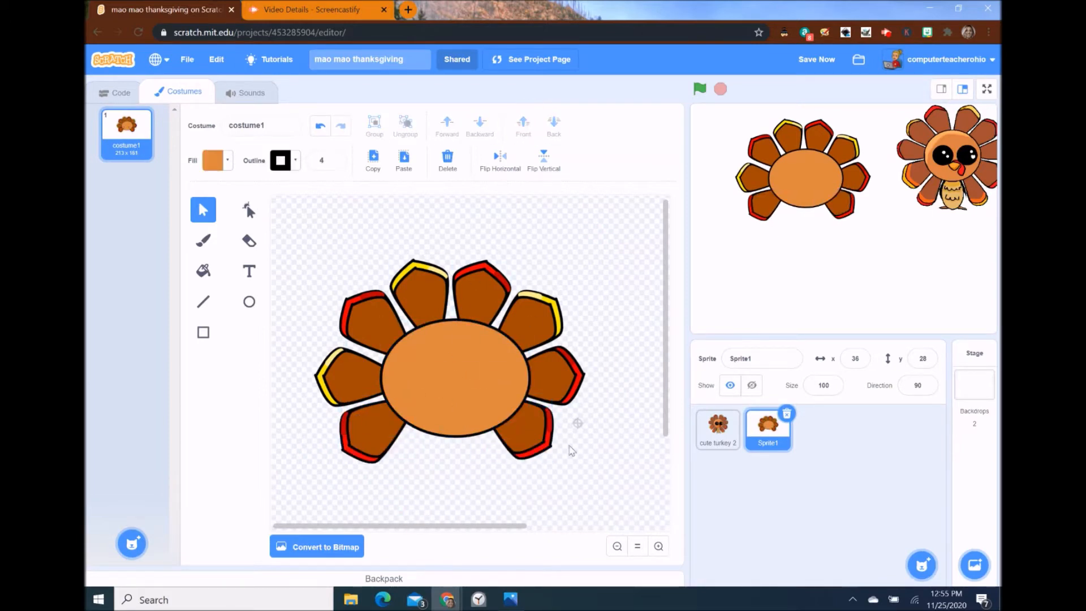
- Draw a pale orange belly oval below the body and send it behind the body
left_click(248, 302)
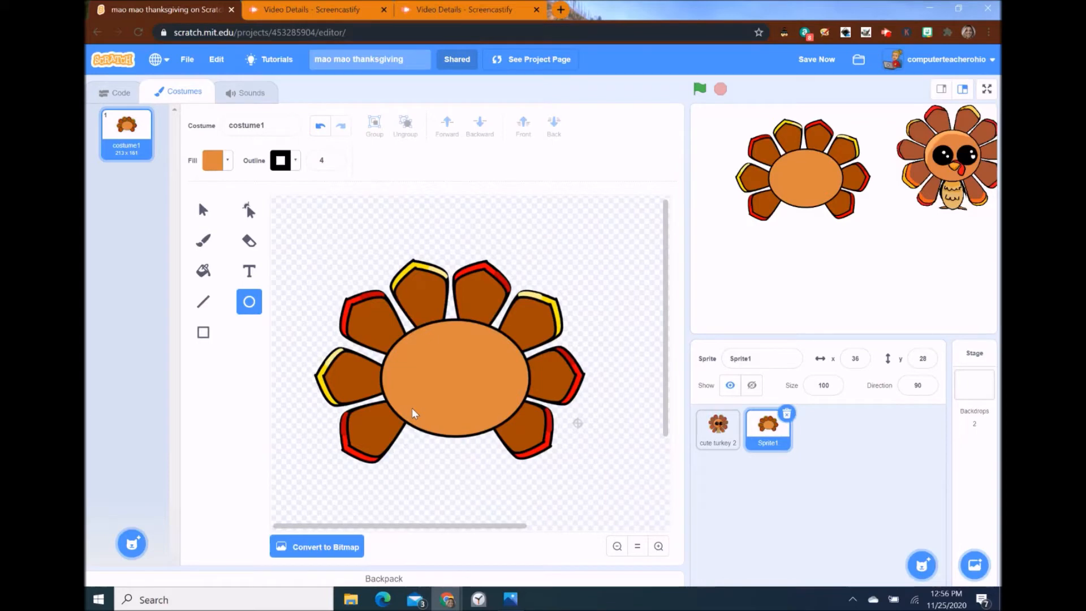
left_click_drag(413, 413, 490, 503)
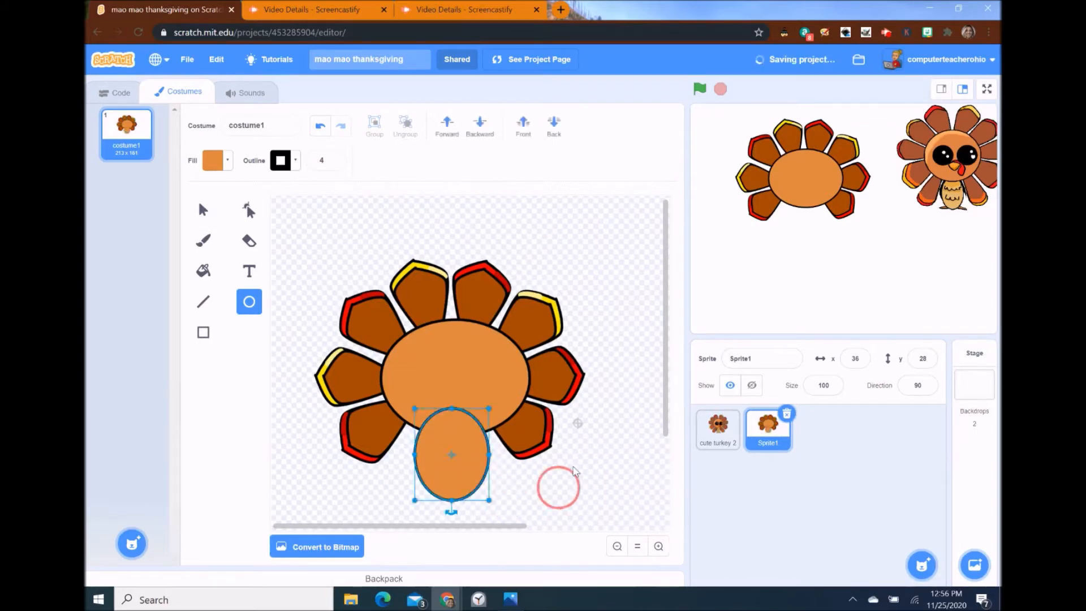
left_click_drag(667, 401, 669, 424)
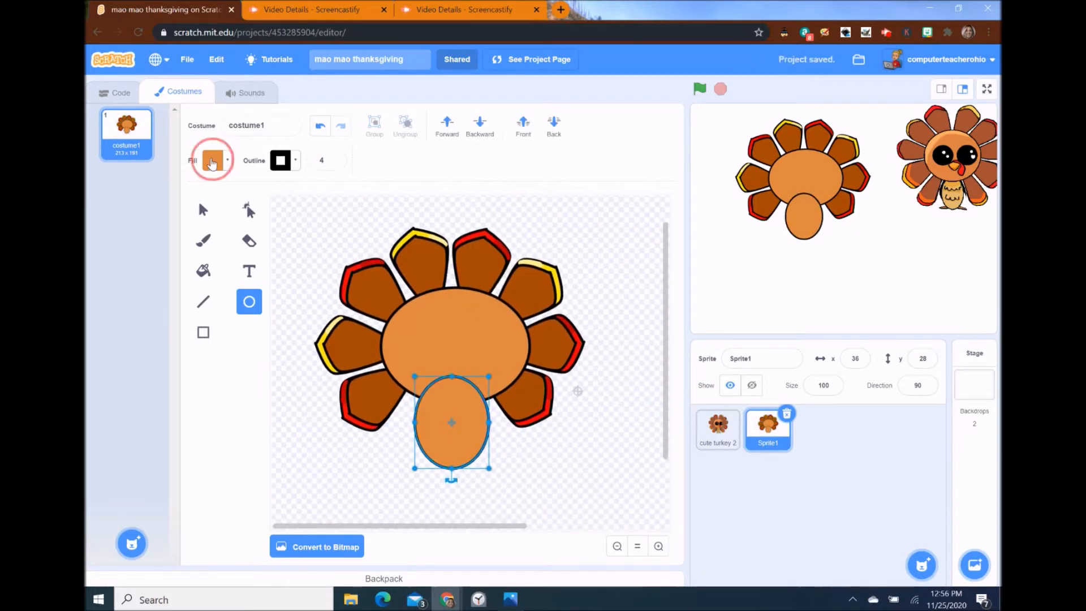
left_click(213, 161)
left_click_drag(236, 273, 205, 273)
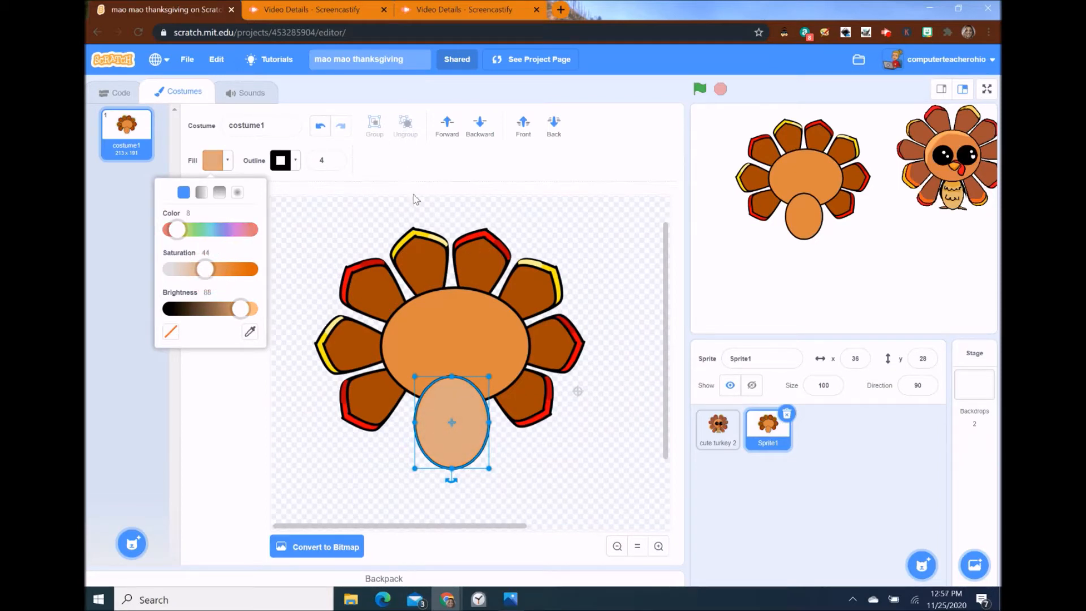
left_click(473, 198)
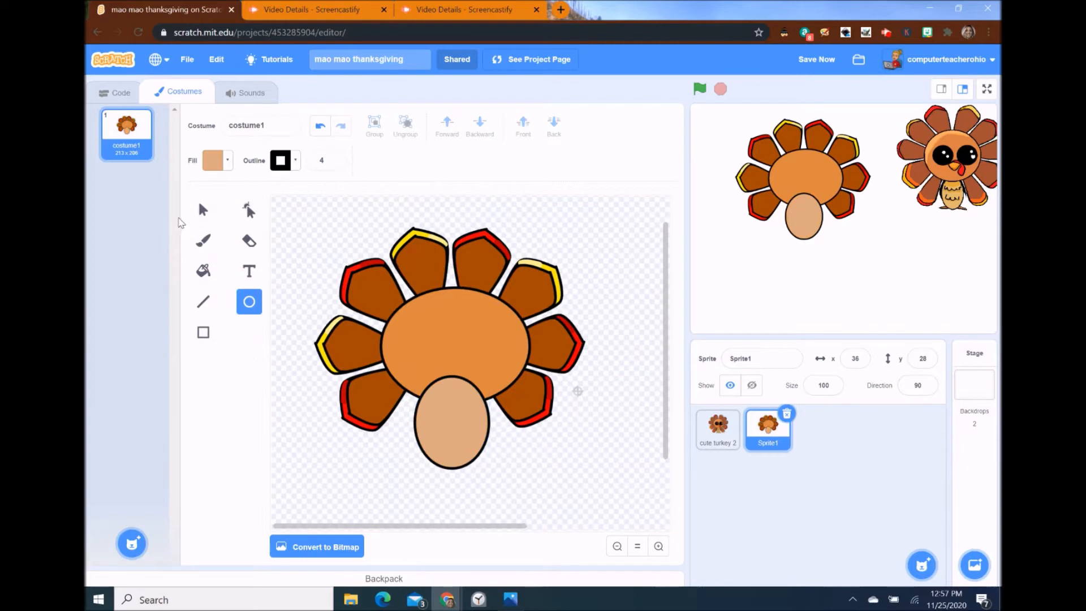
left_click(203, 210)
left_click(449, 425)
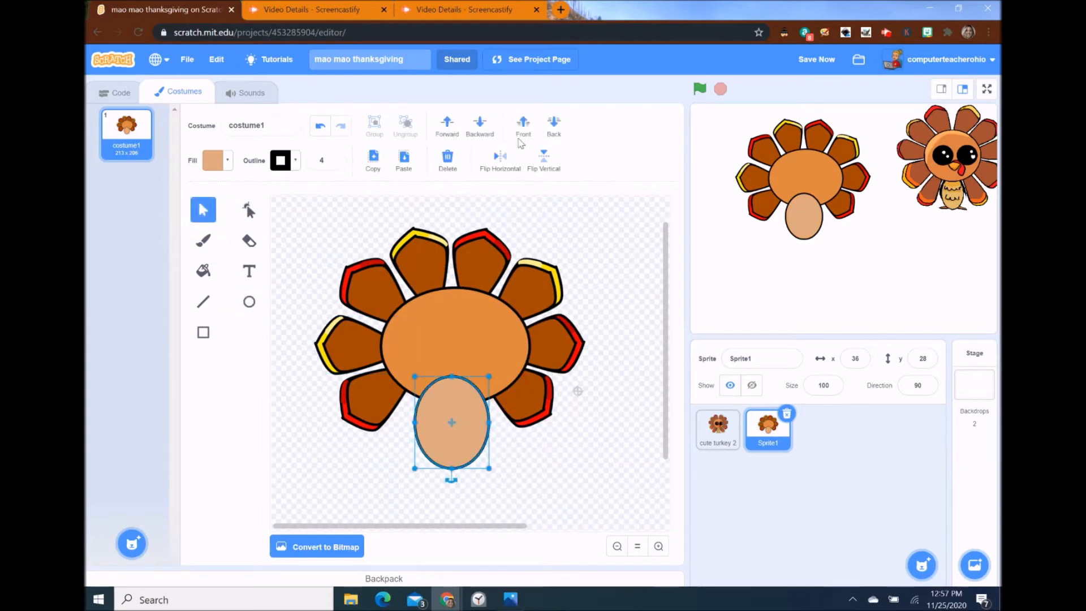
left_click(566, 132)
- Resize the lower-right feather and nudge the lower-left feather slightly right and down
left_click_drag(341, 364, 430, 437)
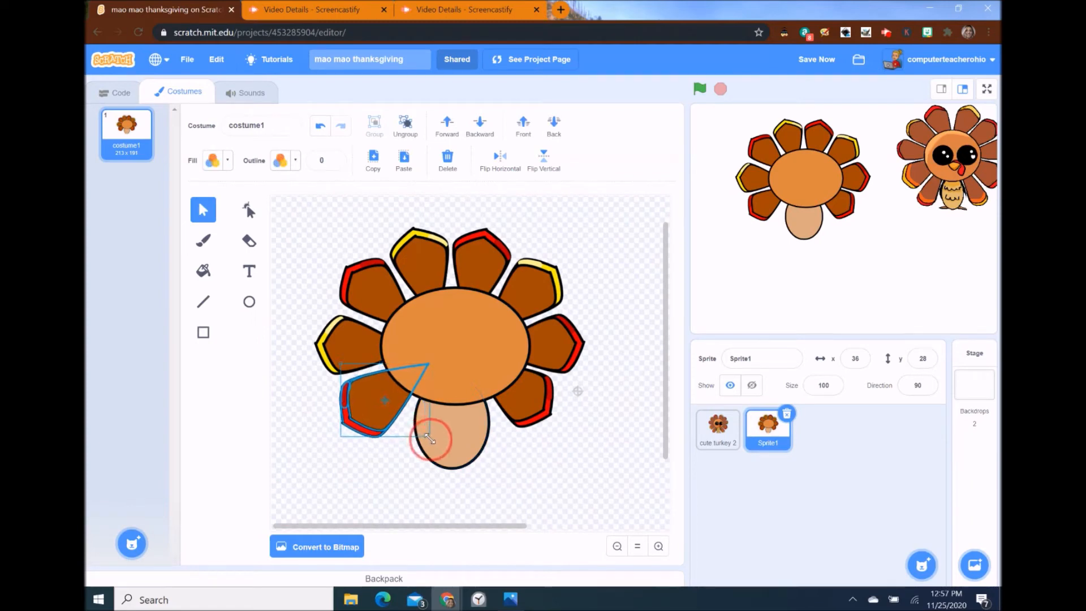
left_click(531, 414)
left_click_drag(470, 423, 469, 428)
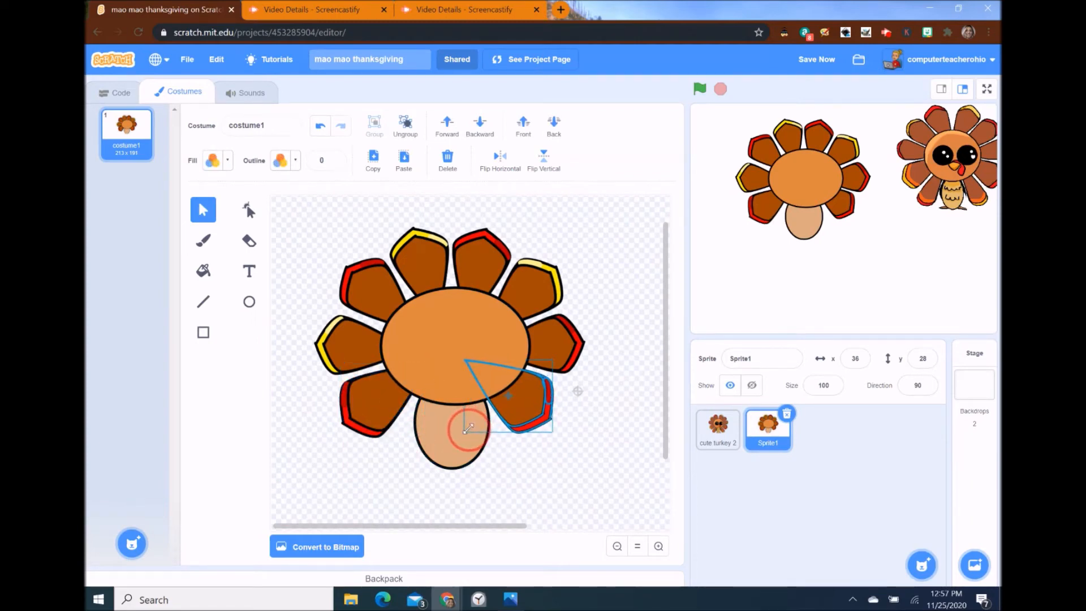
left_click(381, 420)
left_click_drag(381, 420, 385, 422)
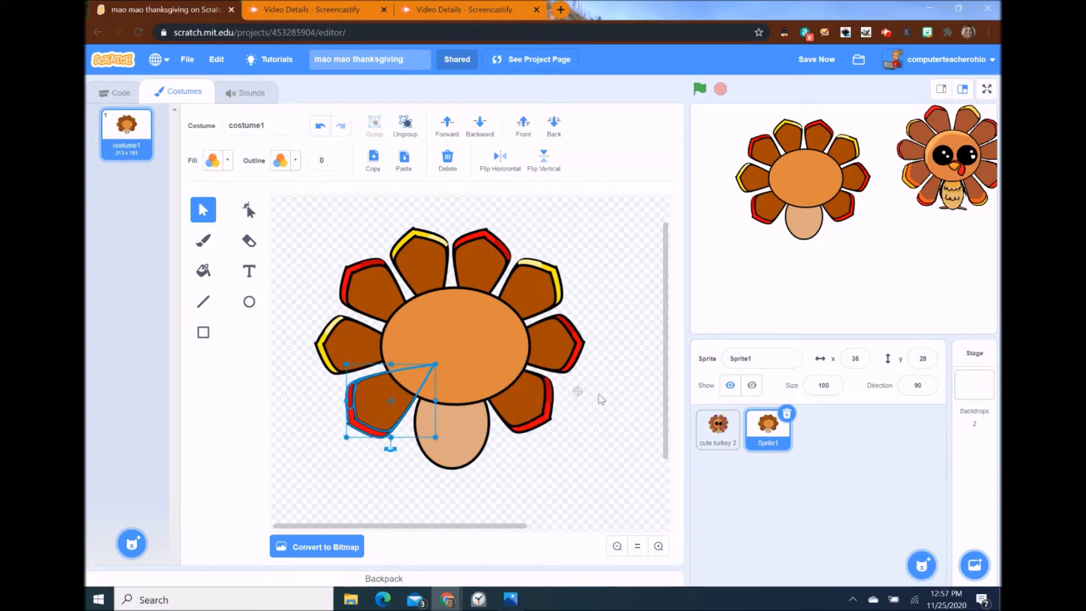
left_click(577, 438)
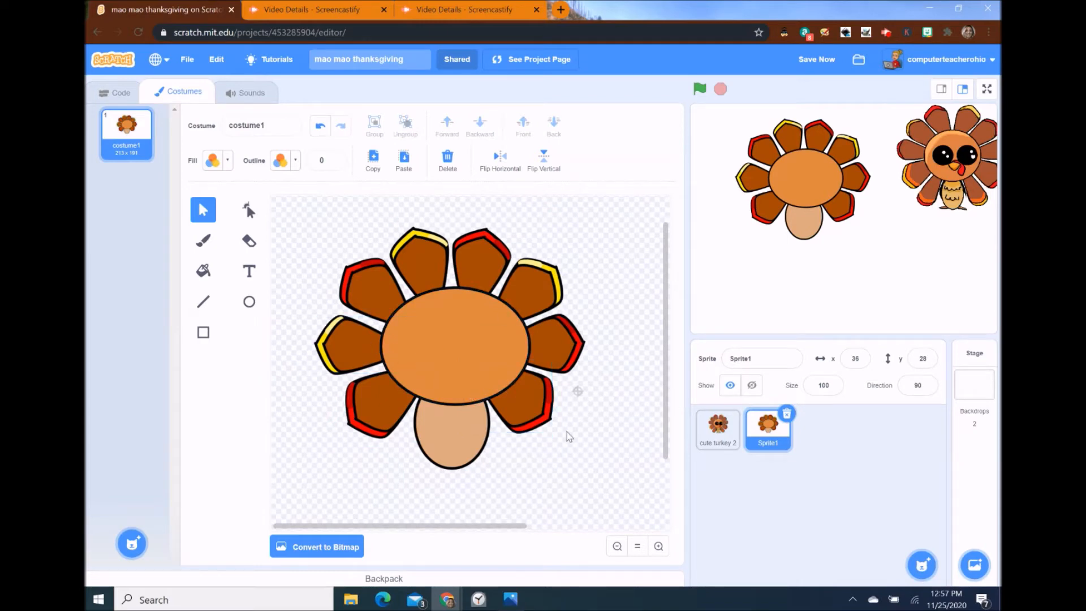
- Draw a black wavy line across the belly with the Brush at size 5
left_click(204, 242)
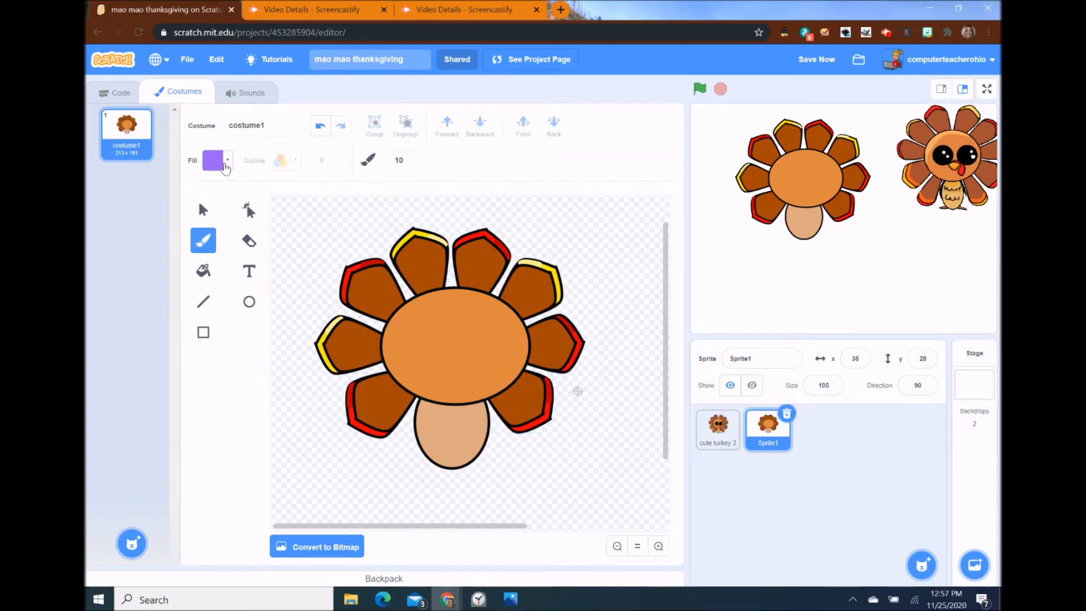
left_click_drag(413, 160, 380, 158)
type("5")
left_click(218, 161)
left_click_drag(250, 286, 169, 286)
left_click_drag(434, 417, 434, 427)
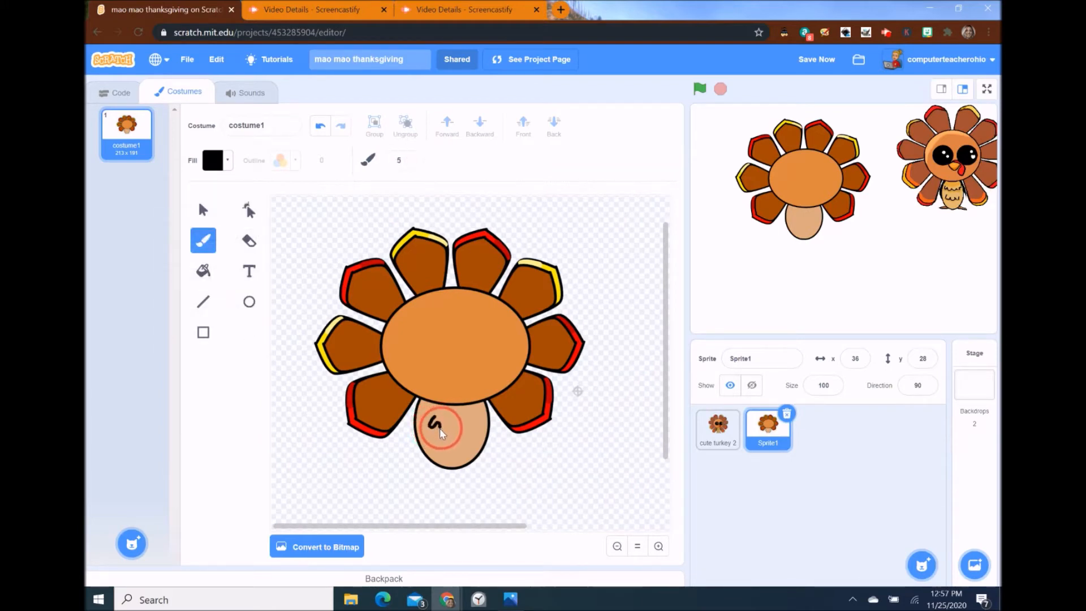
left_click_drag(448, 425, 487, 425)
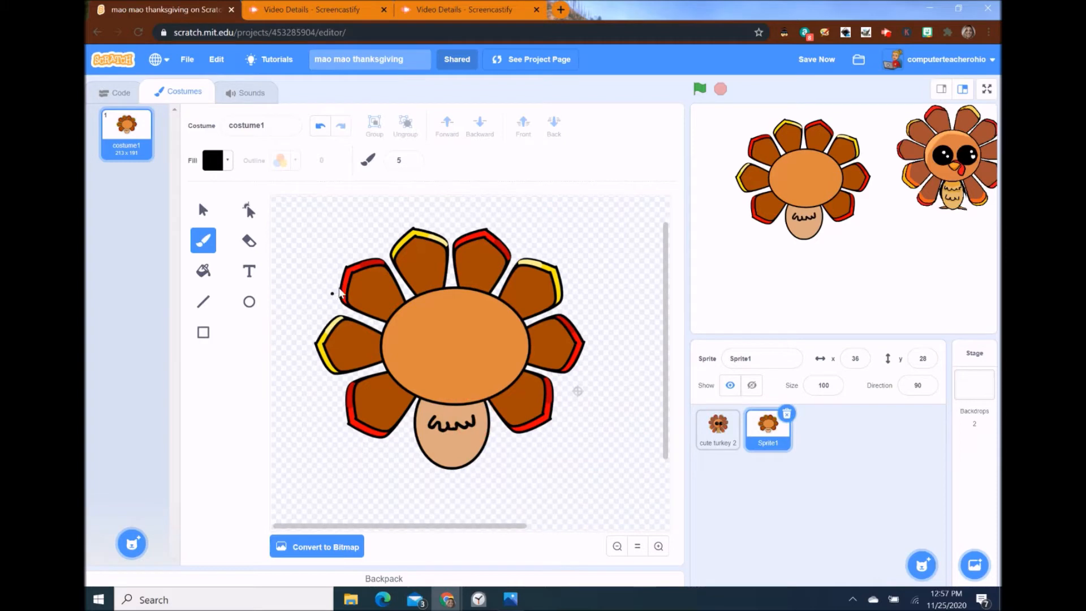
- Duplicate the wavy line and place the copy just below the first
left_click(202, 211)
left_click(464, 431)
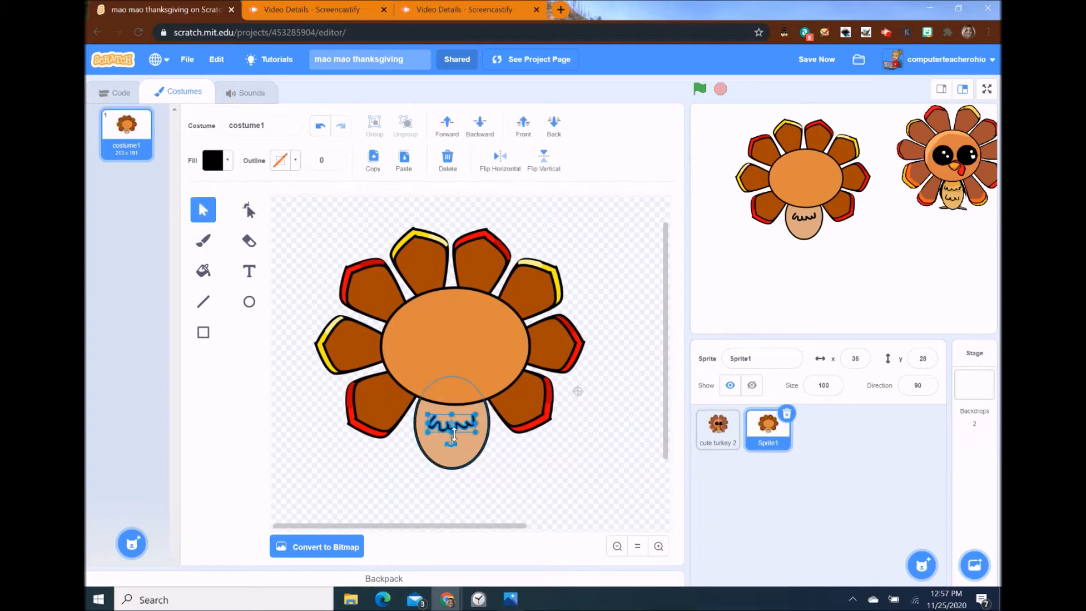
left_click(404, 160)
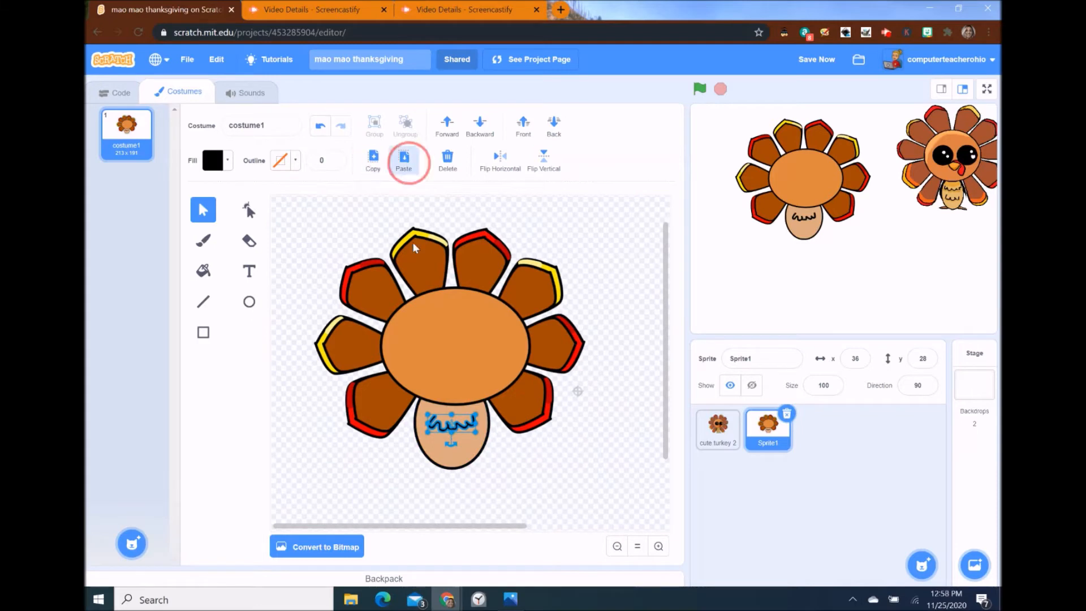
left_click(463, 442)
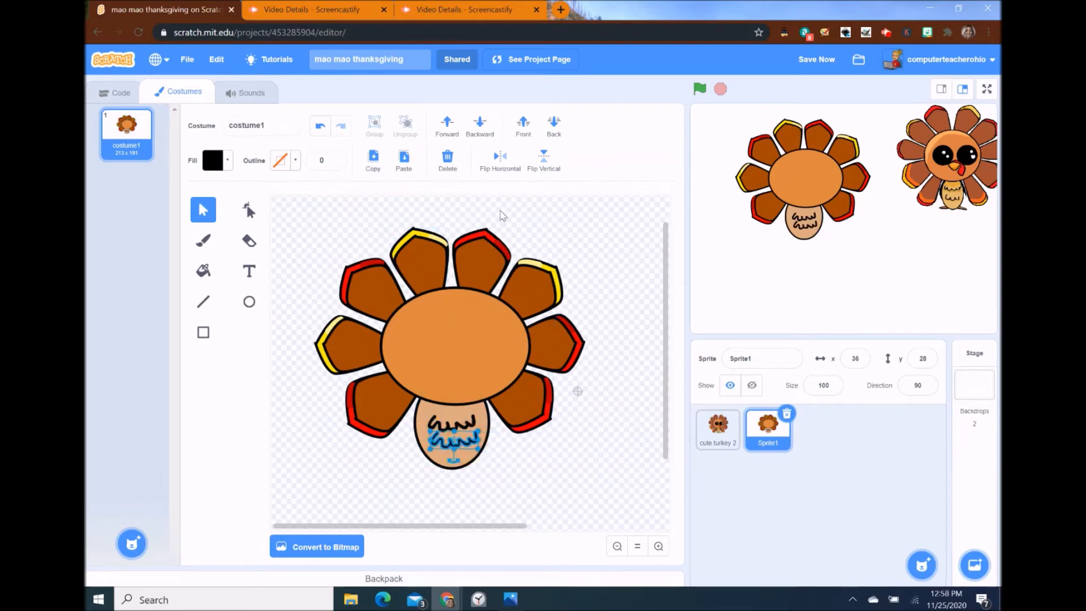
left_click(552, 237)
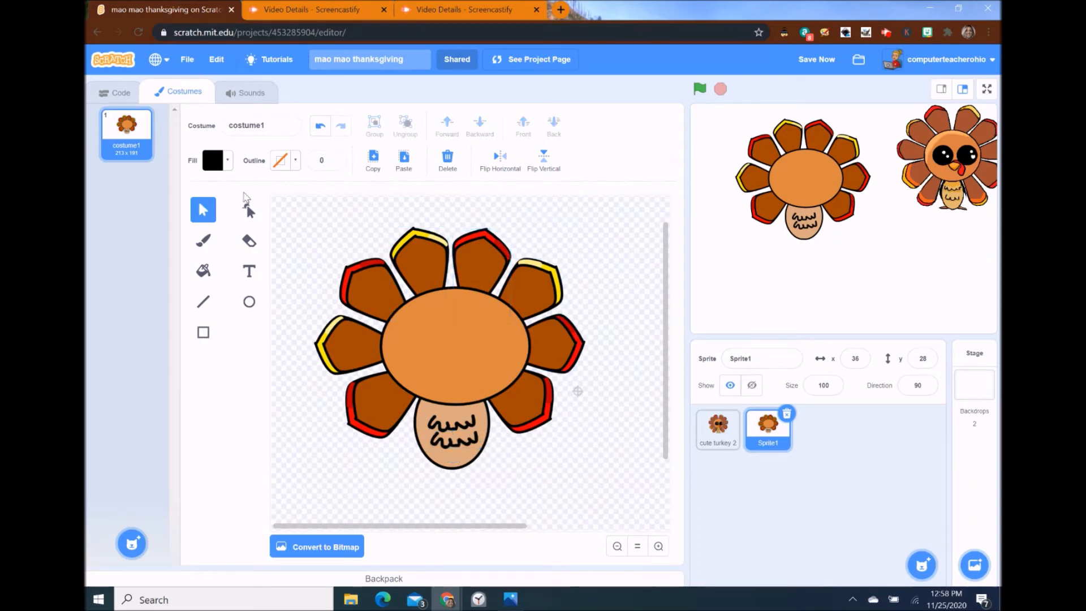
- Draw a black circle left eye, paste a copy to its right, and nudge the left eye left
left_click(248, 303)
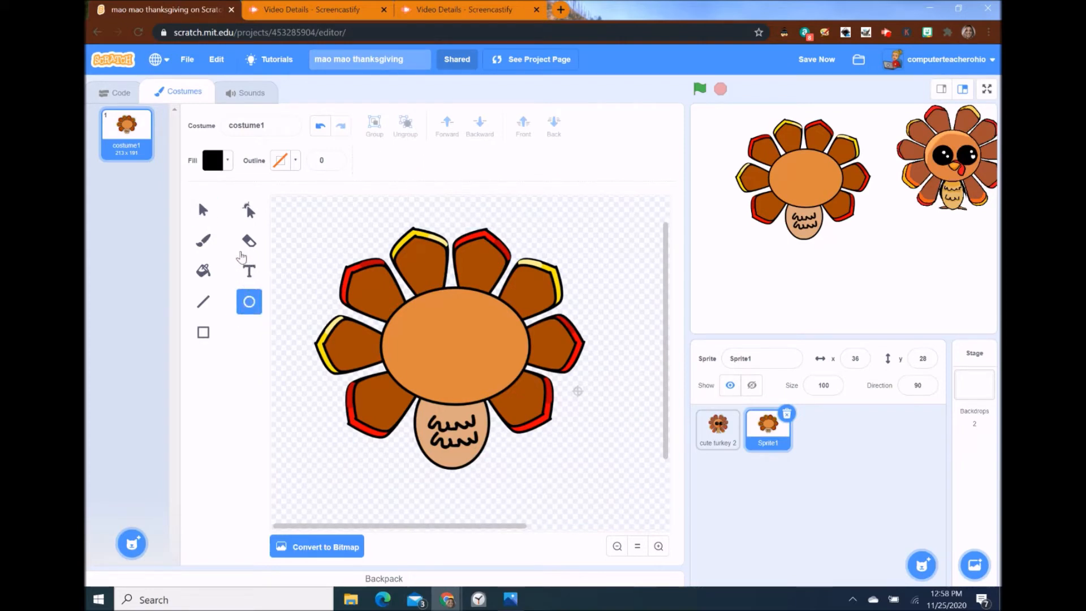
mouse_move(409, 328)
left_mouse_down()
mouse_move(459, 379)
mouse_move(431, 341)
left_mouse_up()
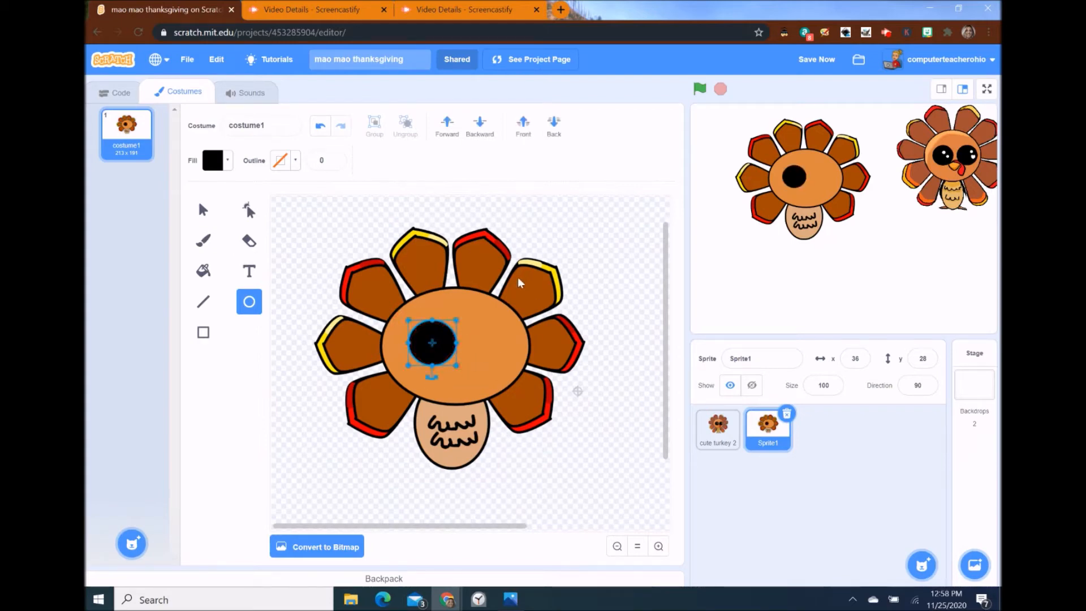
key("ctrl+c")
key("ctrl+v")
left_click_drag(437, 342, 485, 342)
left_click(629, 332)
left_click_drag(433, 343, 431, 342)
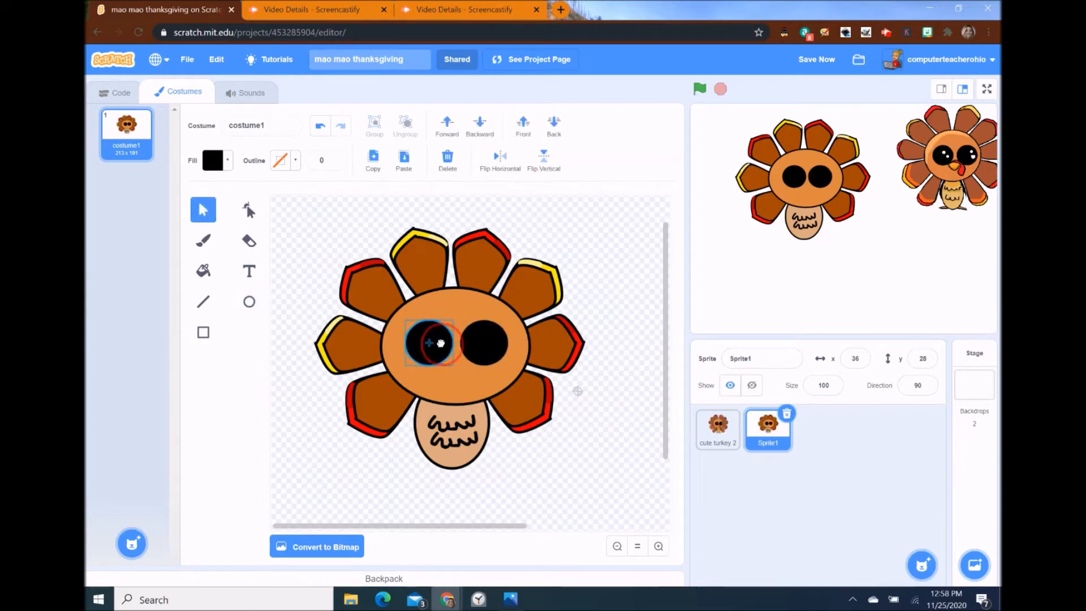
left_click(611, 310)
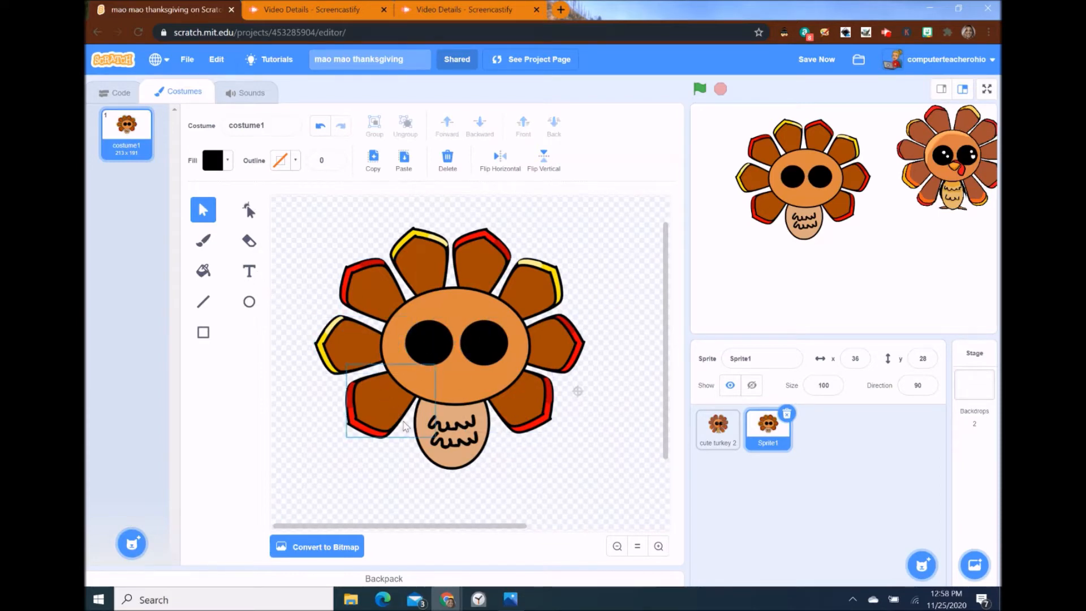
- Narrow the pale belly oval slightly and enlarge the lower-left feather a little
left_click(421, 443)
mouse_move(414, 422)
left_mouse_down()
mouse_move(397, 423)
mouse_move(420, 422)
left_mouse_up()
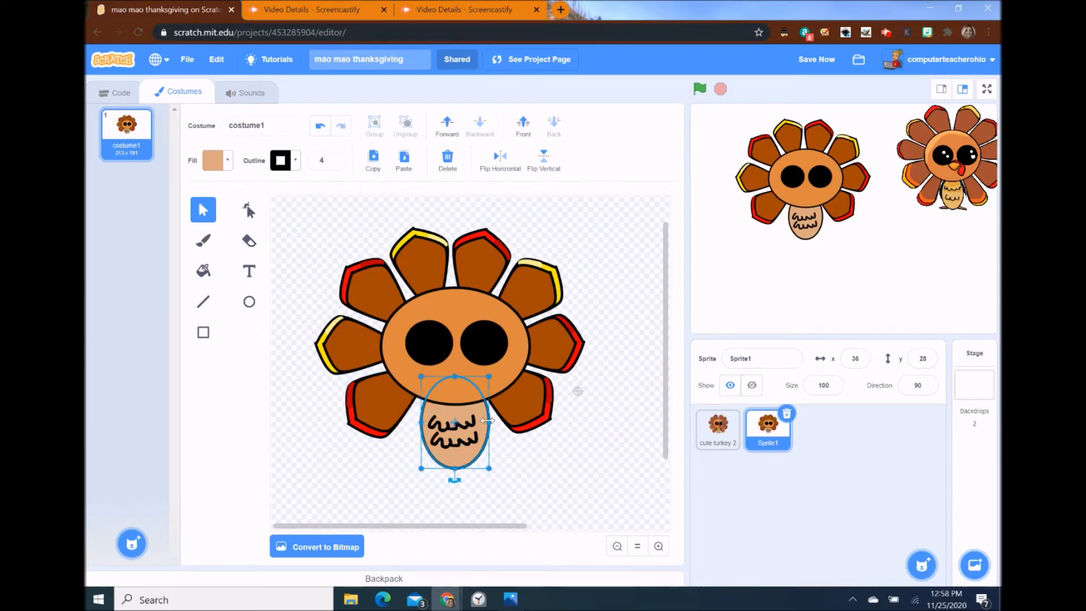
left_click_drag(488, 420, 486, 421)
left_click(391, 403)
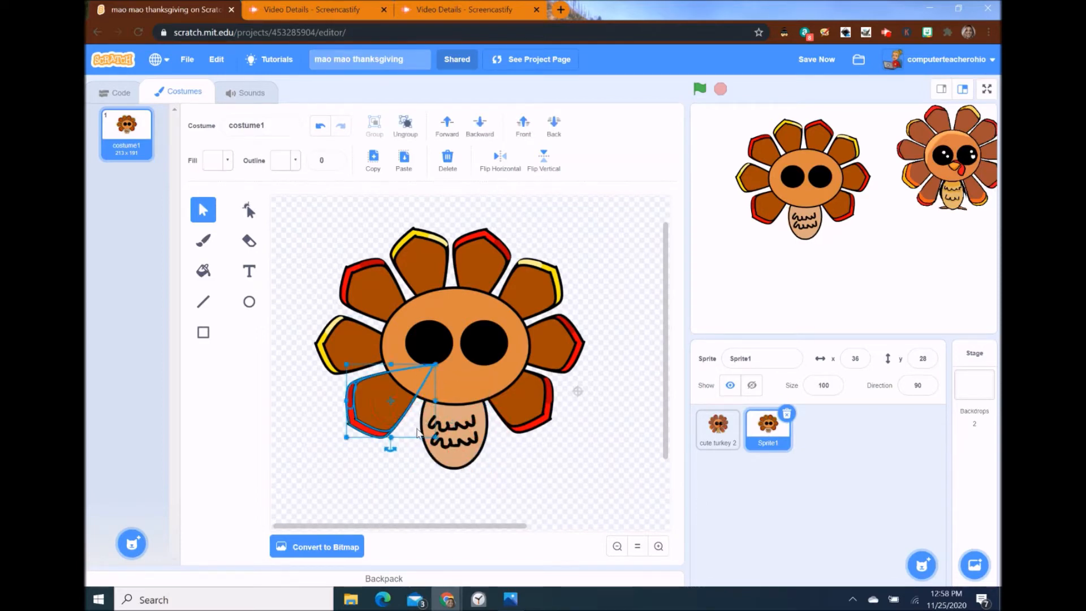
left_click_drag(434, 437, 436, 438)
left_click(613, 343)
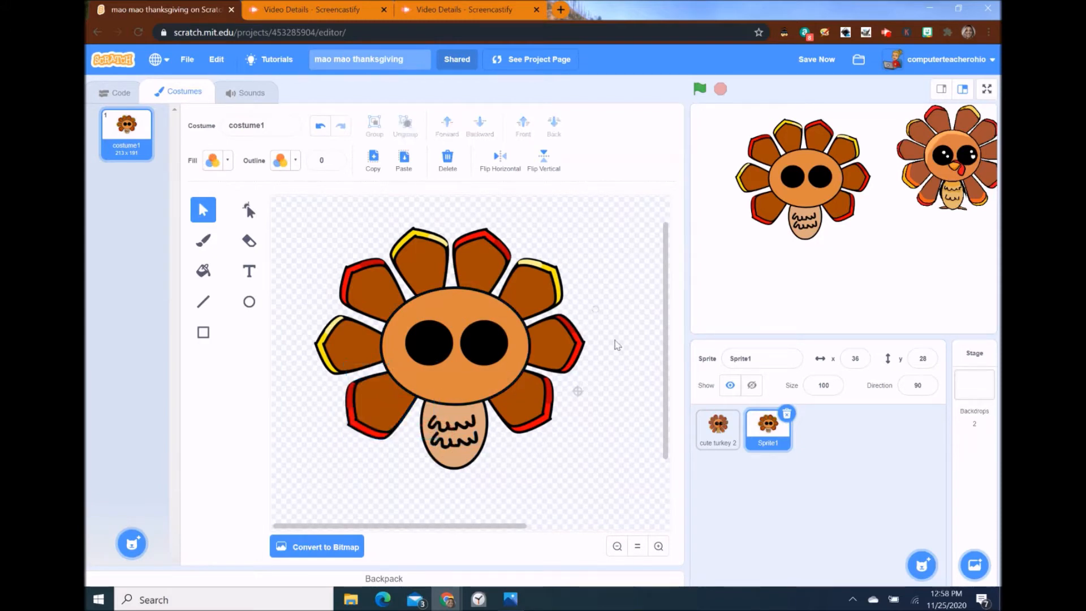
- Undo a stray edit, set outline width to 5, and draw a black line beside the belly's left side
left_click(205, 303)
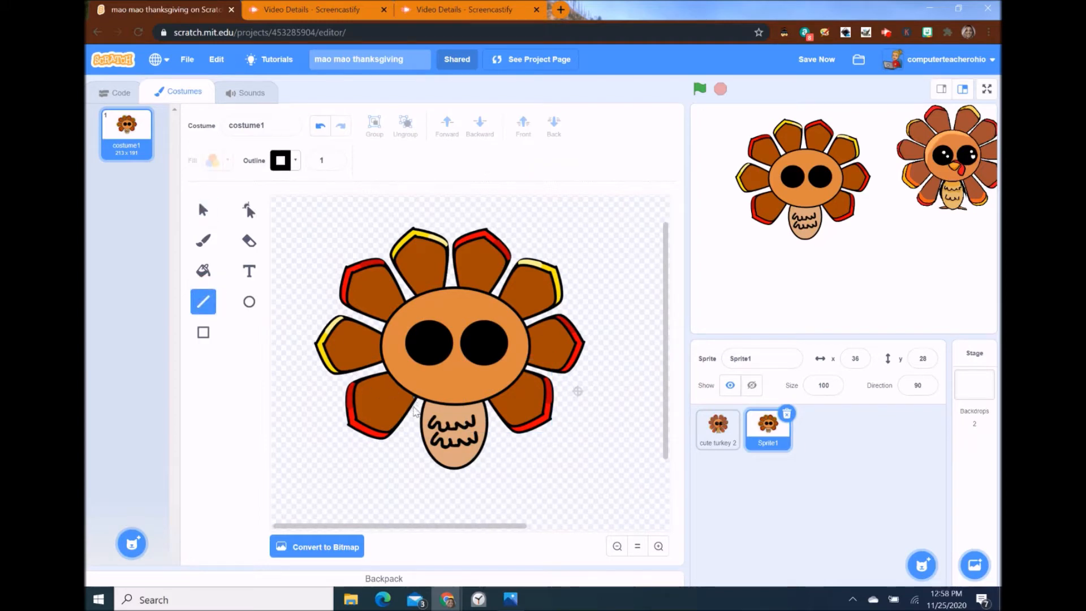
left_click(411, 428)
left_click(320, 125)
left_click(334, 161)
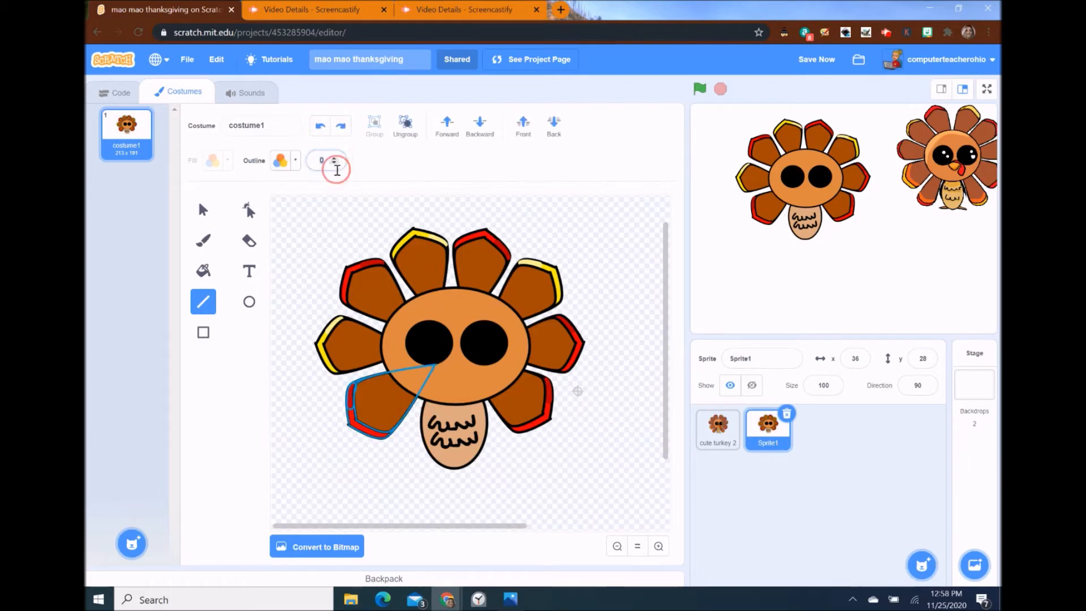
left_click(333, 158)
left_click(334, 158)
left_click(334, 157)
left_click(334, 158)
left_click(334, 158)
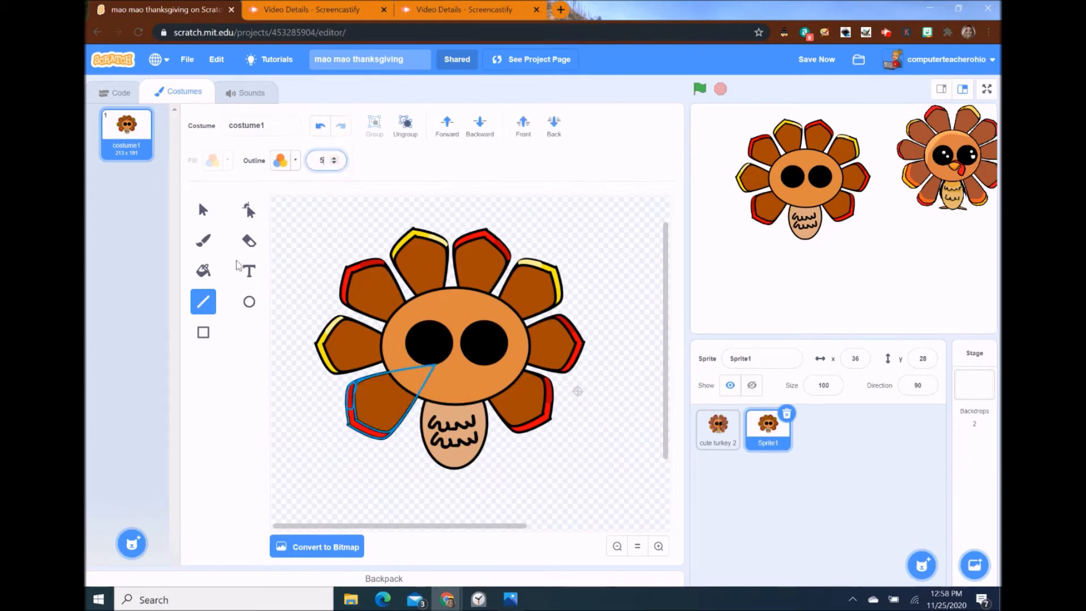
left_click_drag(424, 401, 421, 442)
key("a")
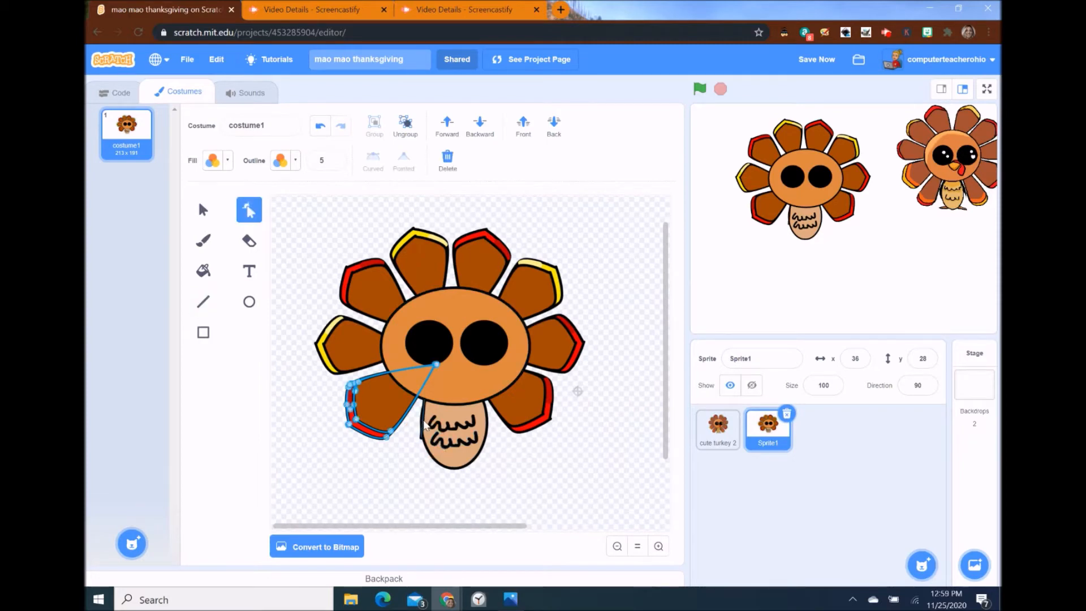
left_click(425, 423)
- Bend the new black line into a curve
left_click(417, 421)
left_click_drag(414, 419, 412, 419)
left_click(203, 209)
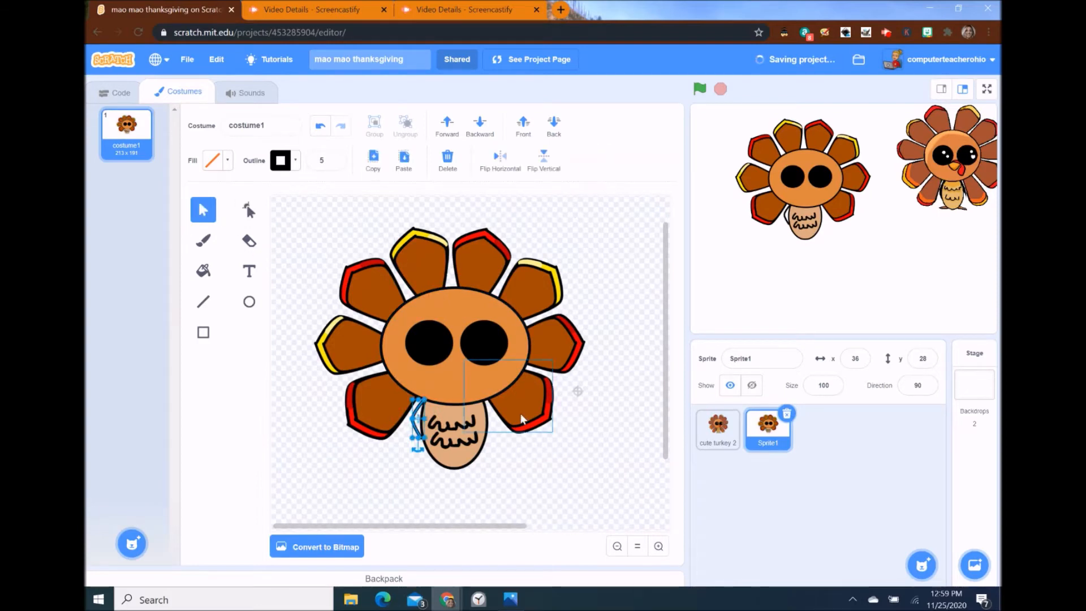
left_click(474, 454)
- Move the curved line to the belly's right side, then draw a short line under the body
left_click(558, 451)
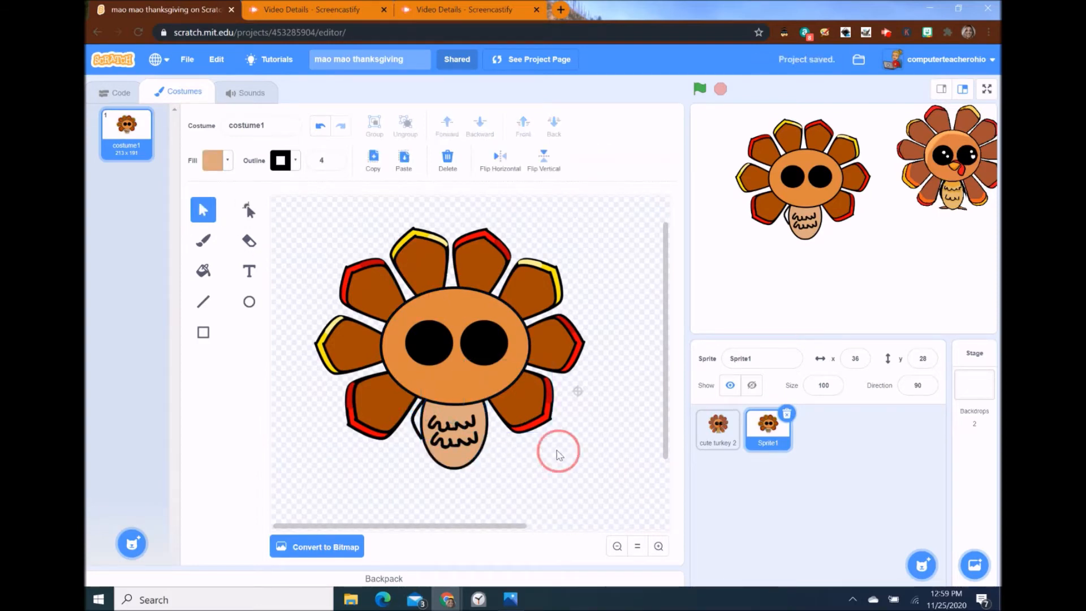
left_click(417, 425)
left_click_drag(433, 433, 438, 444)
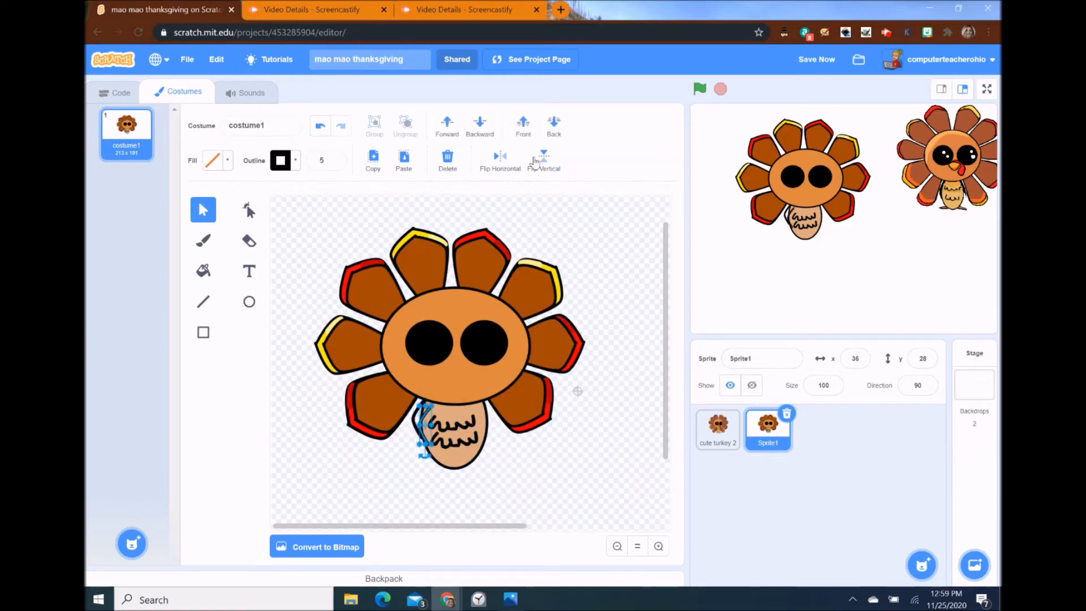
left_click_drag(431, 434, 493, 423)
left_click(598, 434)
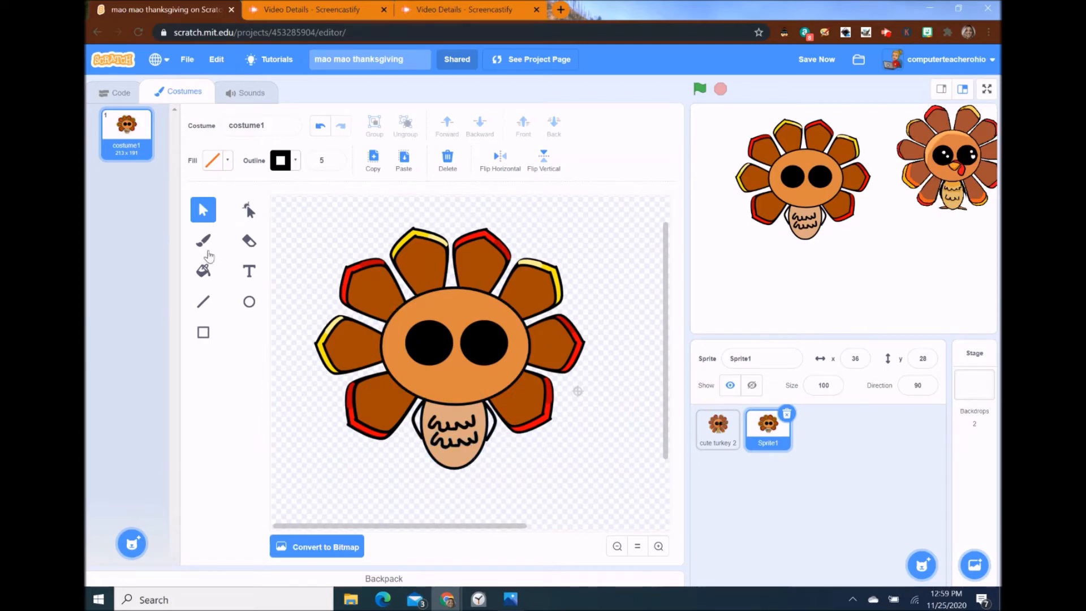
left_click(202, 304)
left_click_drag(435, 464, 411, 473)
- Bend the short line into a leg and place a copy to the right under the body
left_click(249, 211)
left_click(423, 467)
left_click_drag(421, 465, 422, 460)
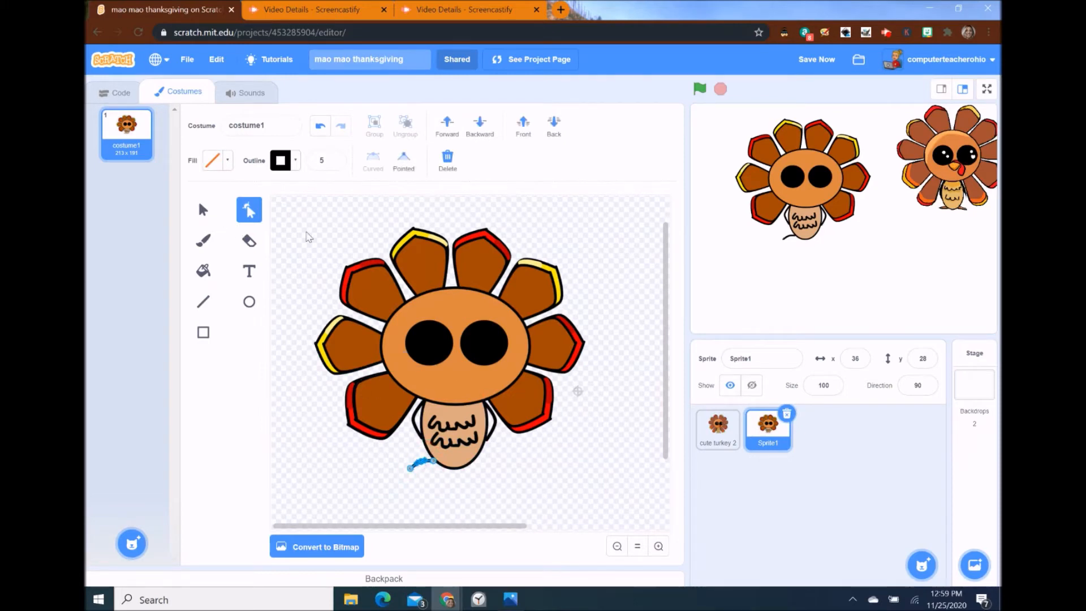
key("ctrl+c")
key("ctrl+v")
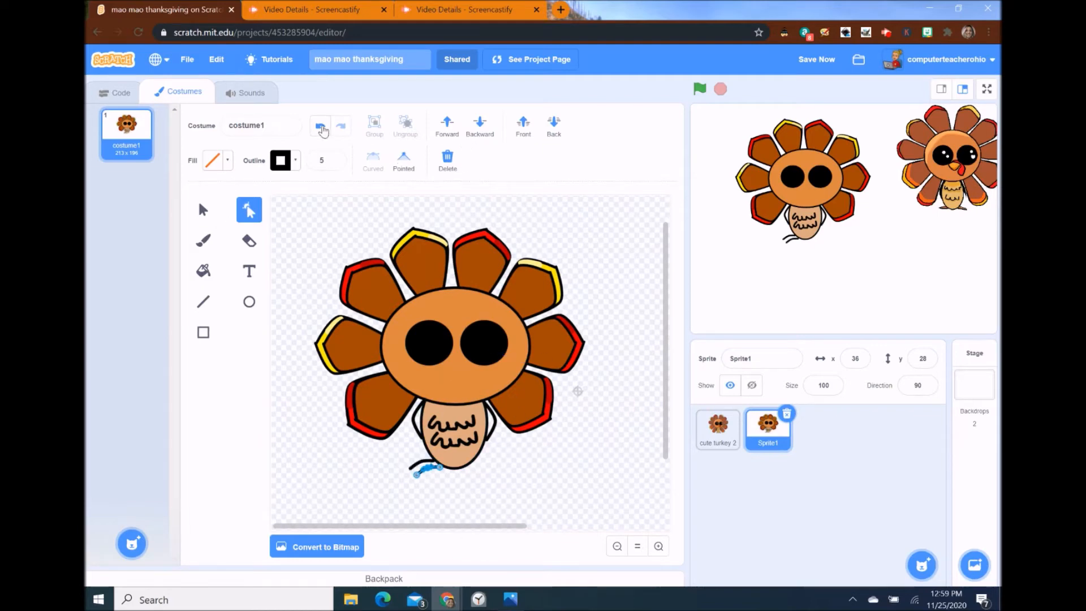
left_click(203, 209)
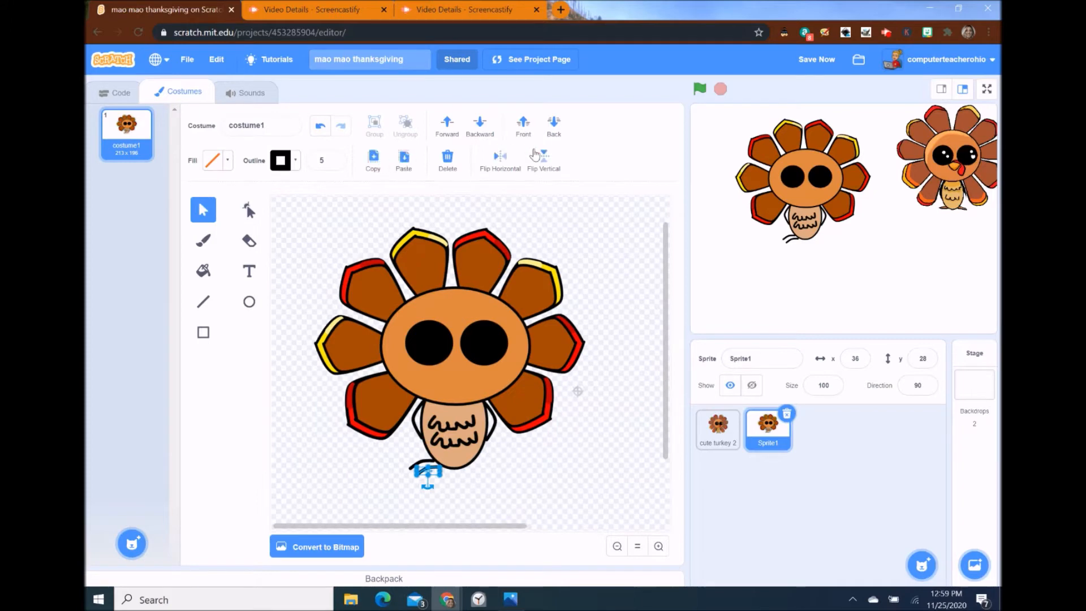
left_click_drag(433, 477, 491, 464)
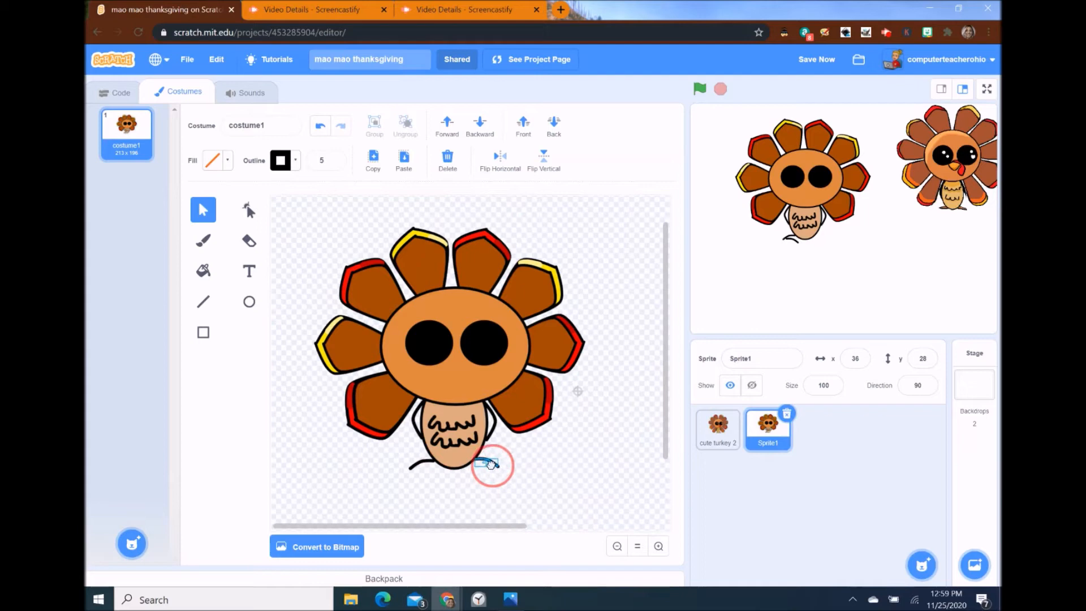
left_click(415, 485)
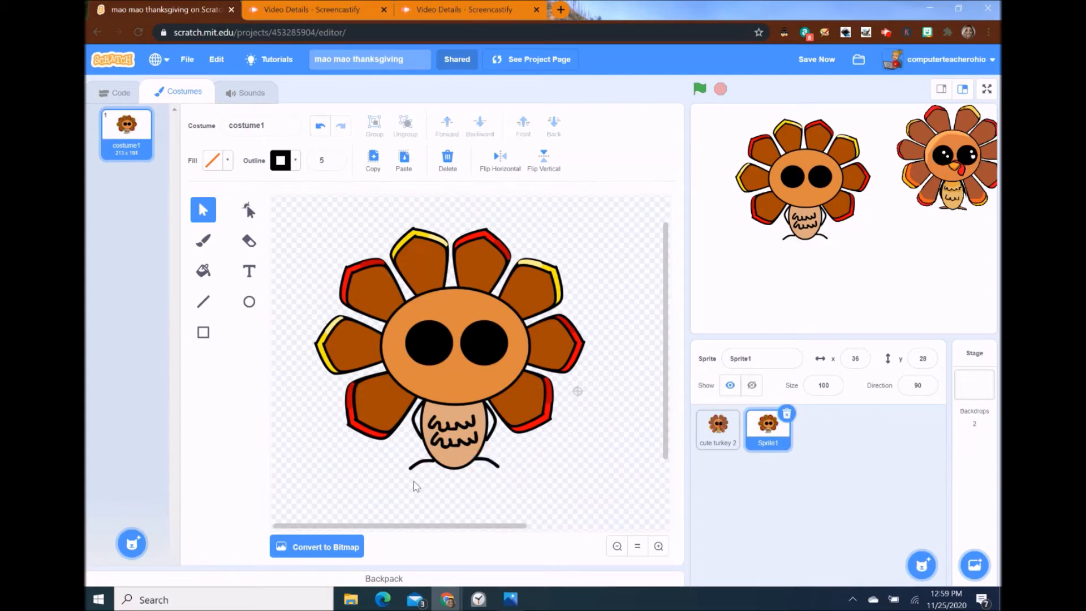
- Flip the left leg vertically, reposition it, and reshape its curve
left_click(419, 467)
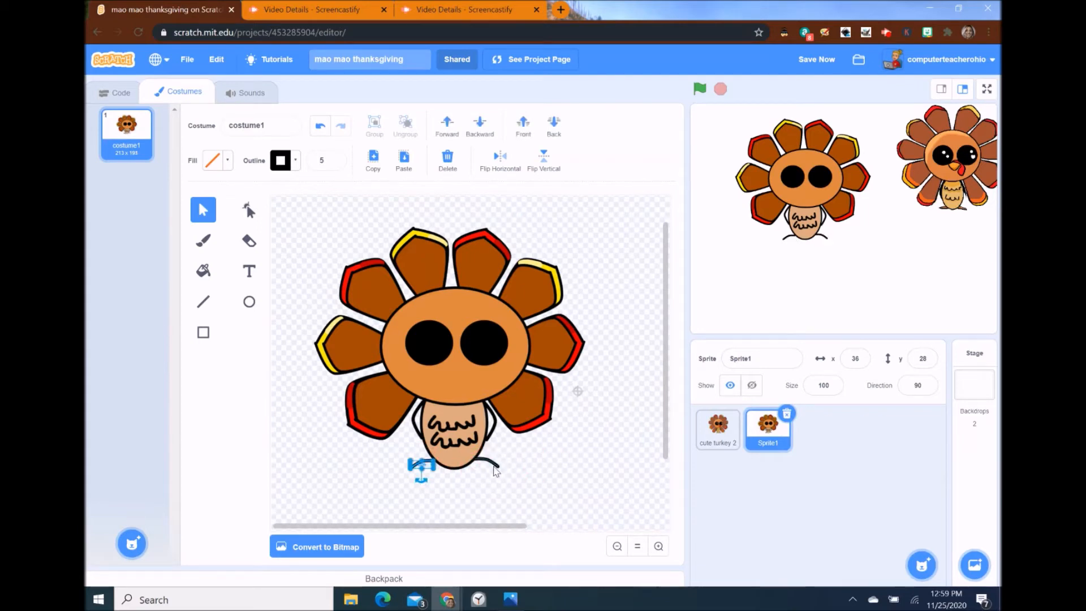
left_click_drag(430, 469, 437, 479)
left_click(543, 159)
left_click(438, 483)
left_click_drag(434, 481, 428, 470)
left_click(503, 474)
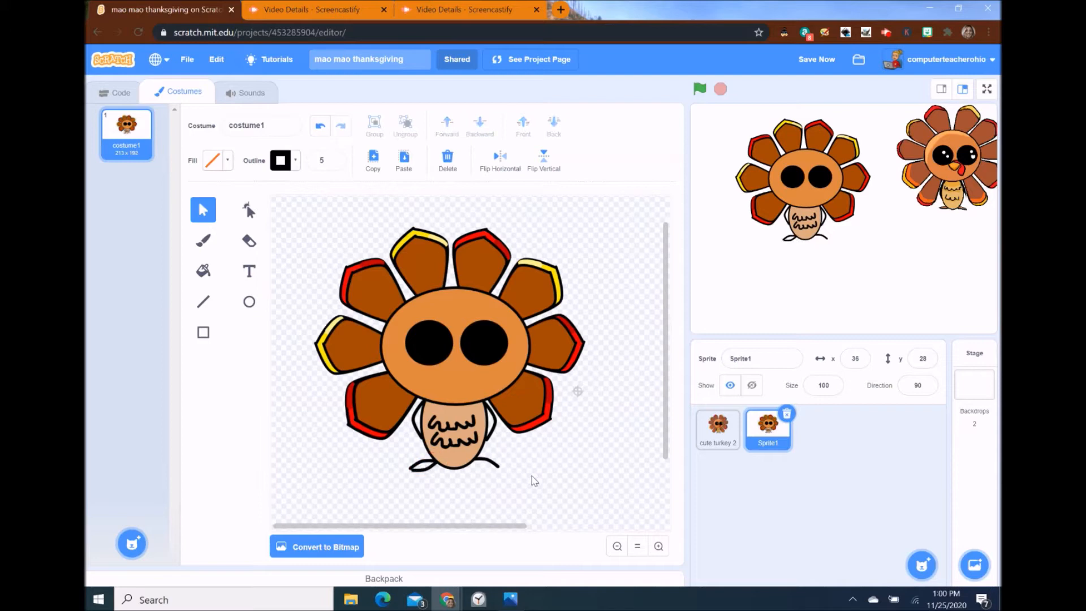
left_click(428, 473)
left_click(249, 210)
left_click(428, 470)
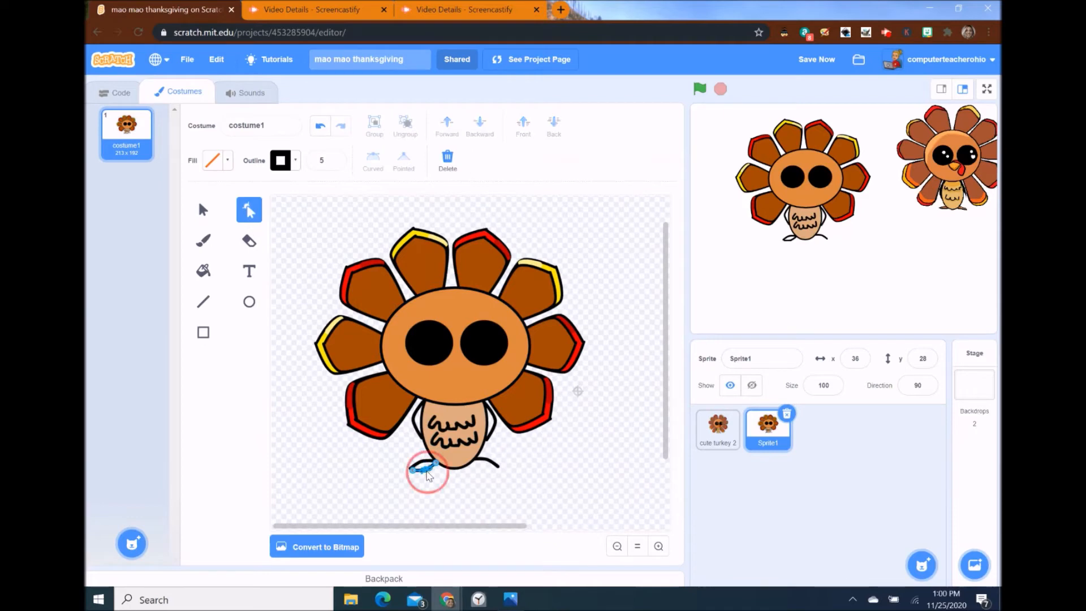
left_click_drag(427, 468, 428, 470)
left_click(342, 437)
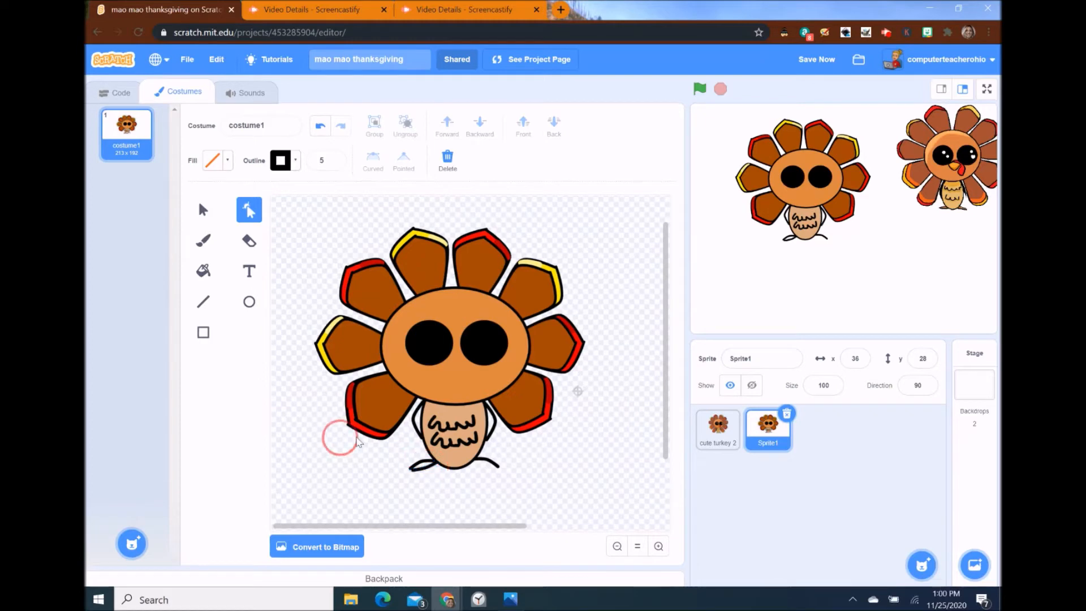
- Duplicate the left foot, mirror it horizontally, and place it under the right leg
left_click(432, 468)
key("ctrl+v")
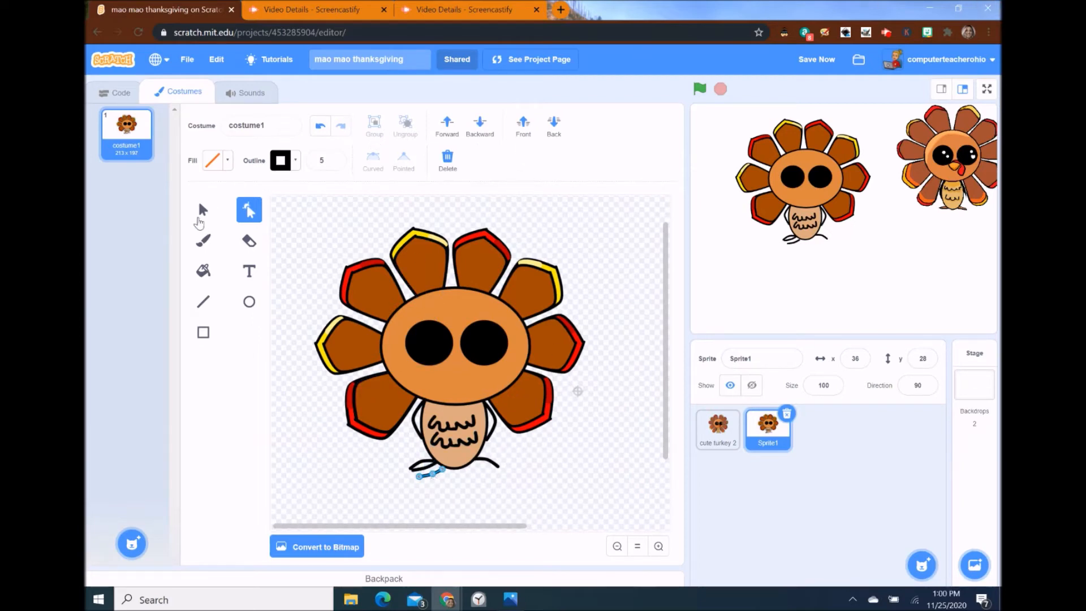
left_click(205, 213)
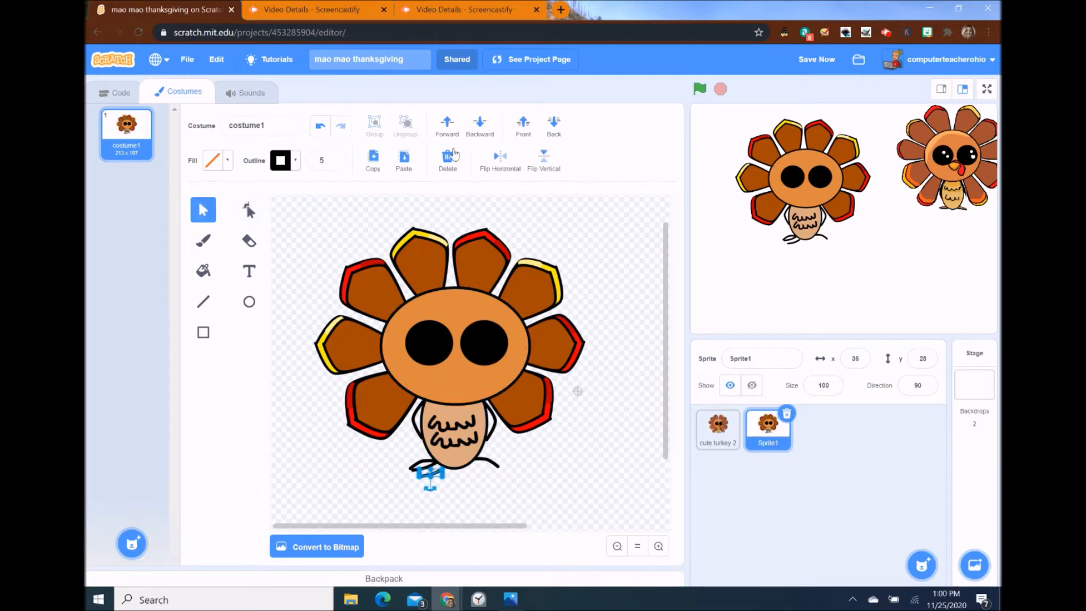
left_click(500, 159)
left_click_drag(433, 474, 492, 468)
left_click(606, 482)
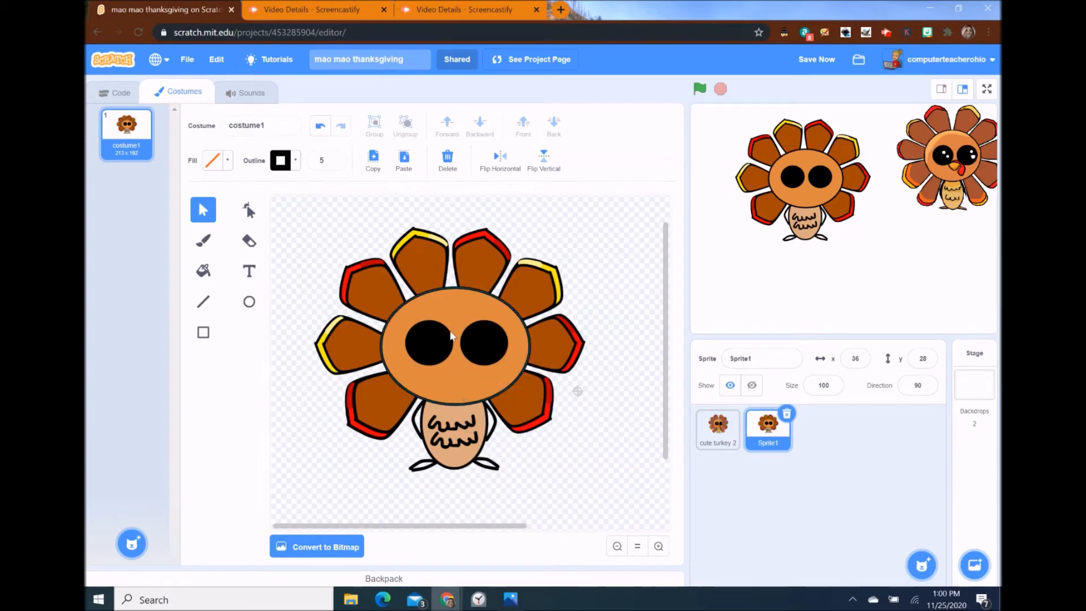
- Draw a small white circle highlight in the left eye and place one in the right eye
left_click(249, 305)
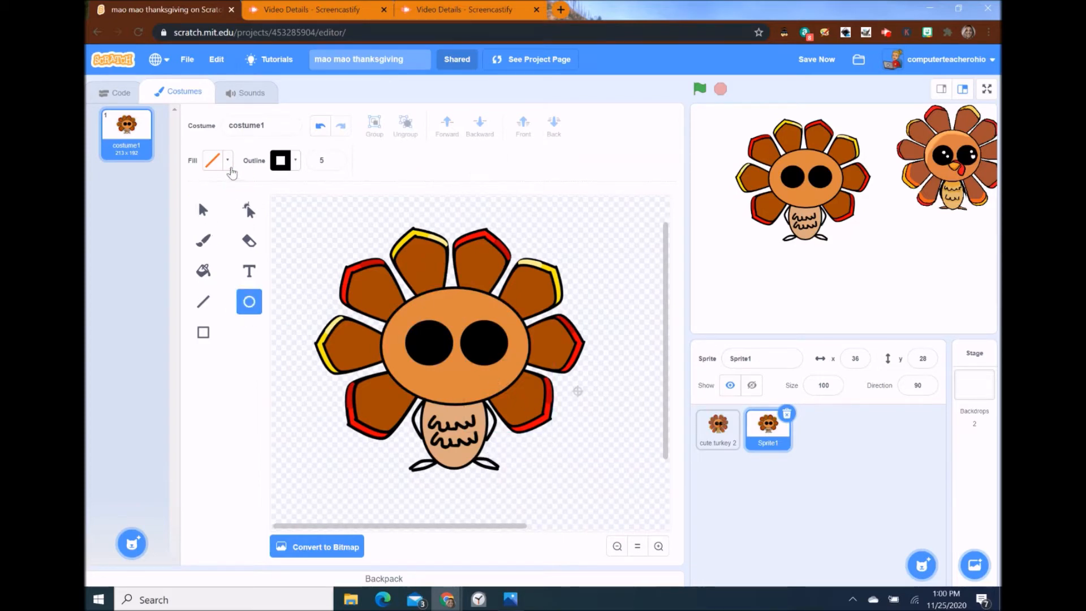
left_click(214, 161)
left_click(212, 221)
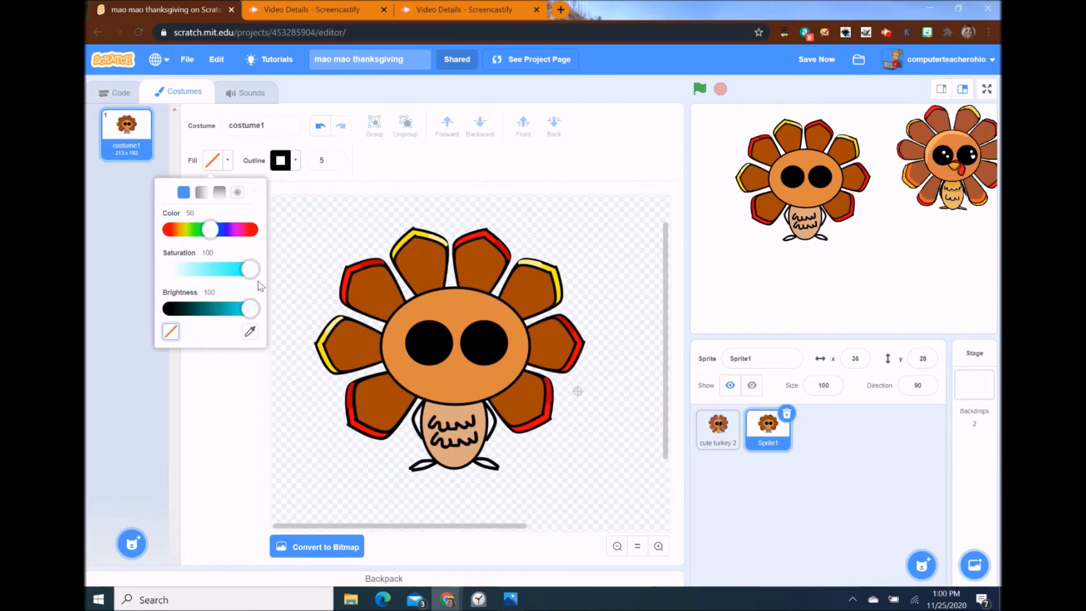
left_click_drag(250, 269, 169, 269)
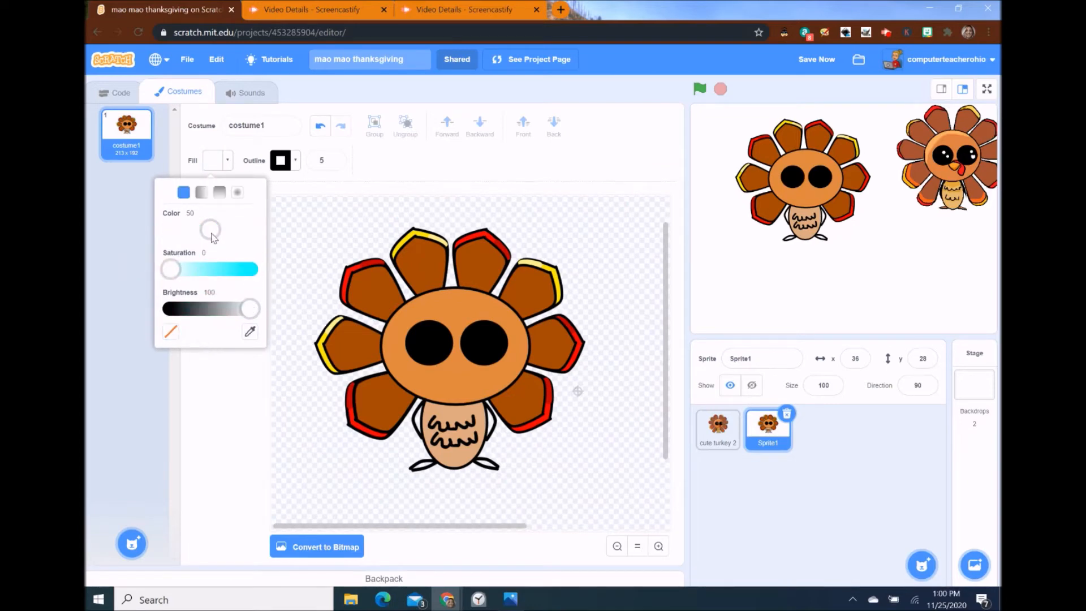
left_click_drag(211, 233, 125, 231)
left_click(378, 160)
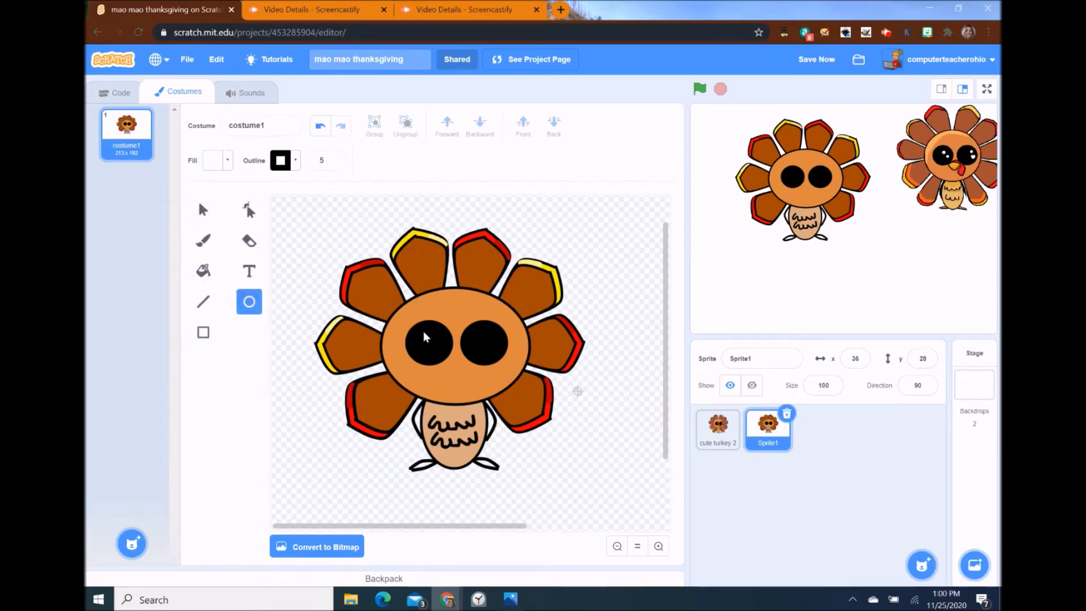
left_click_drag(424, 334, 439, 354)
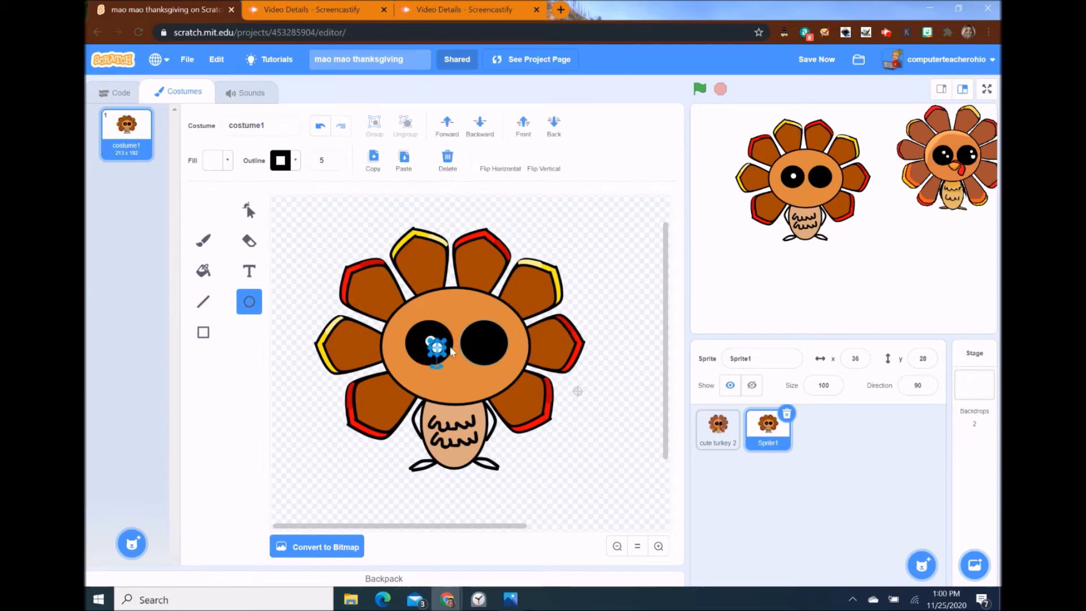
key("s")
left_click_drag(437, 348, 490, 341)
left_click(601, 337)
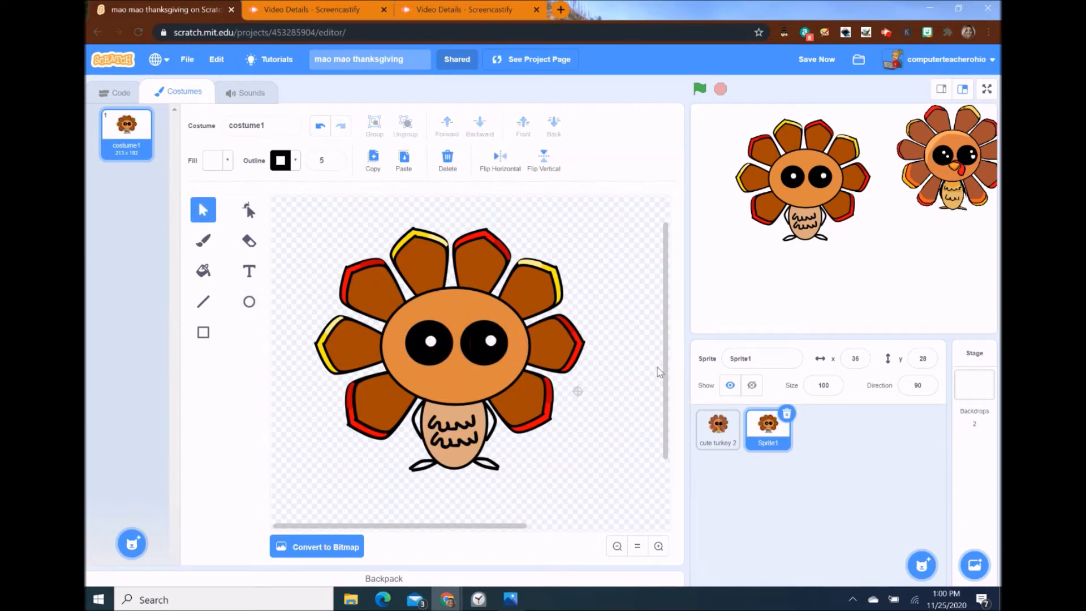
left_click(432, 341)
left_click(604, 322)
- Set the fill to none and select the small curved stroke beside the turkey's left side
left_click(229, 162)
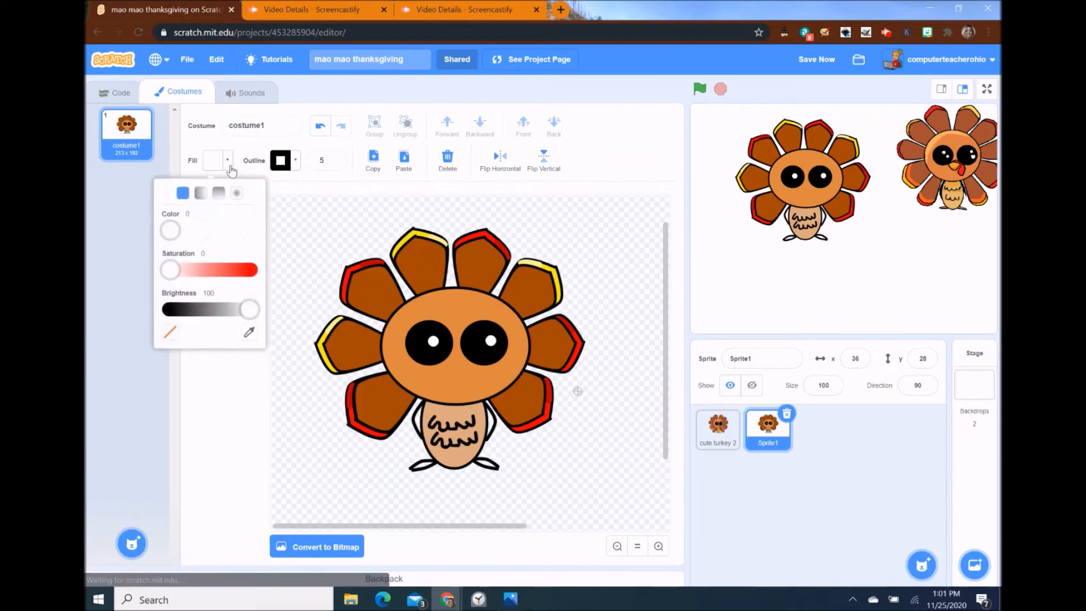
left_click(310, 182)
left_click(203, 240)
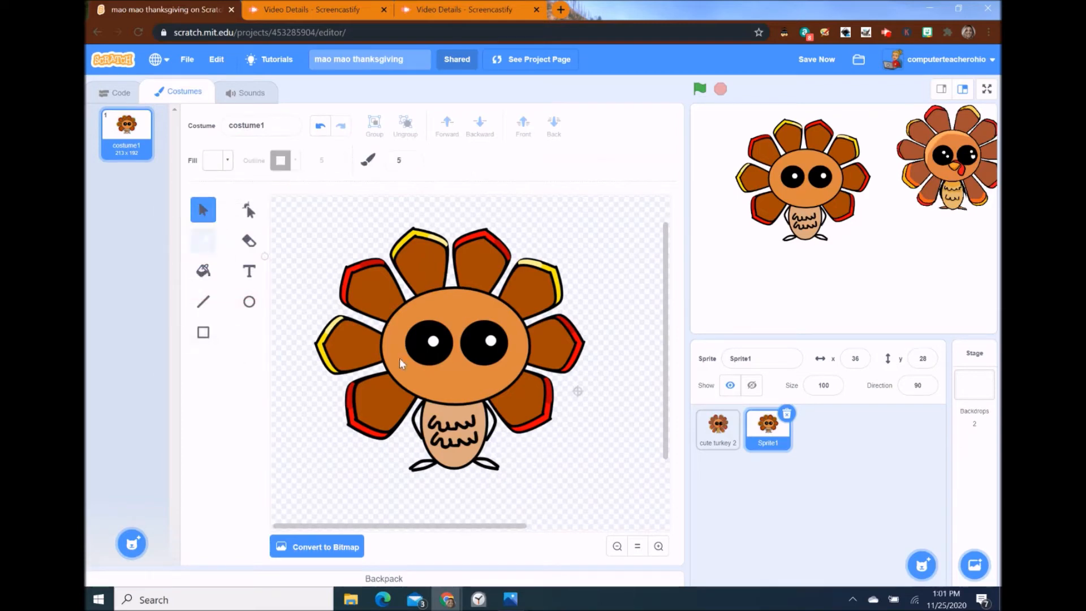
left_click(203, 210)
left_click(418, 415)
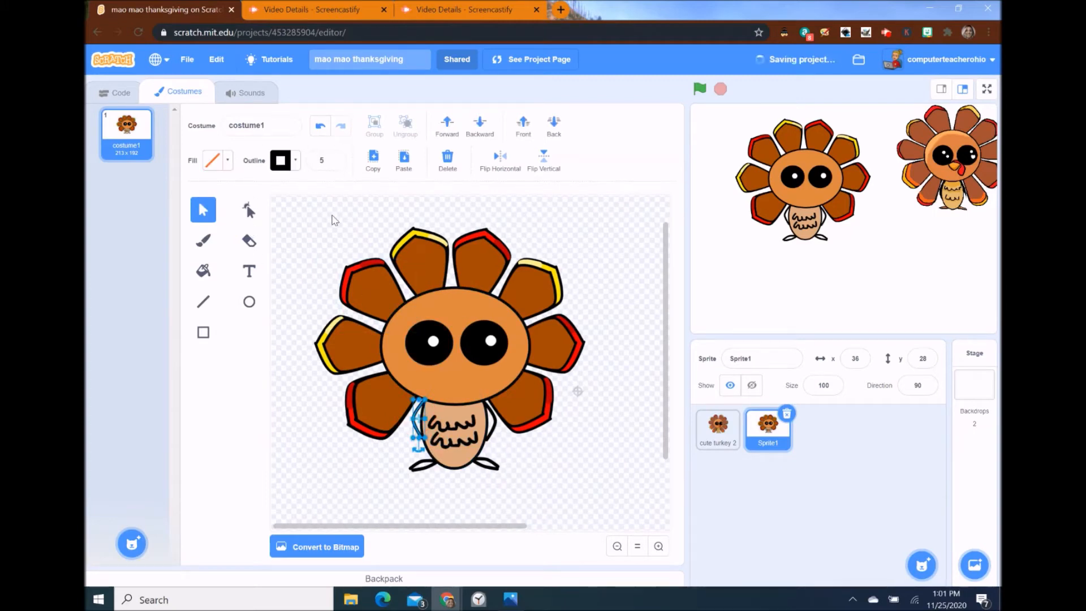
left_click(659, 547)
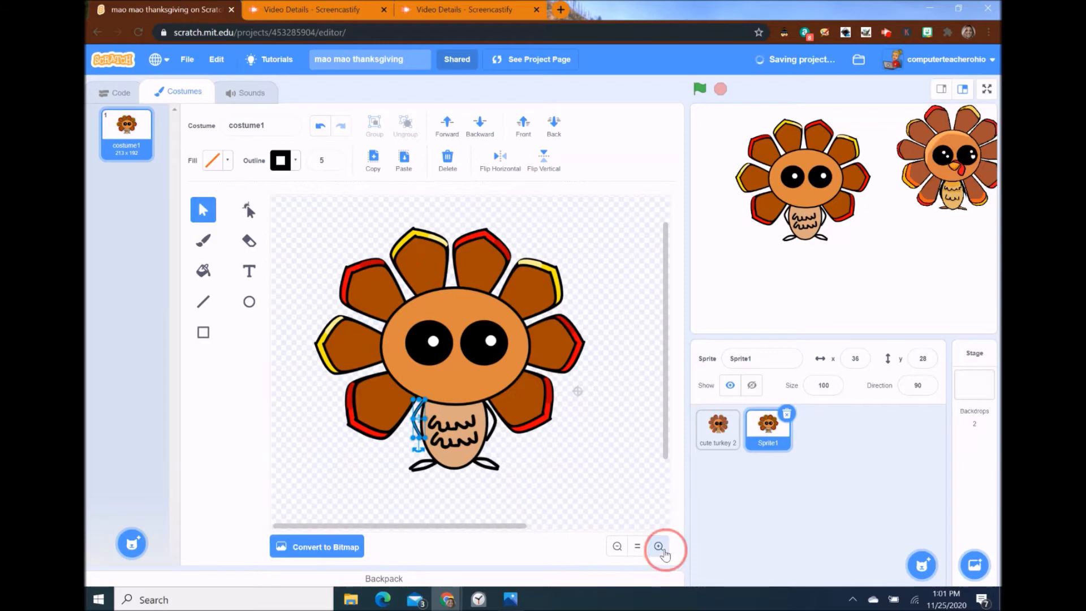
- Duplicate the left eye's white highlight and shrink the copy into a small dot
left_click(659, 547)
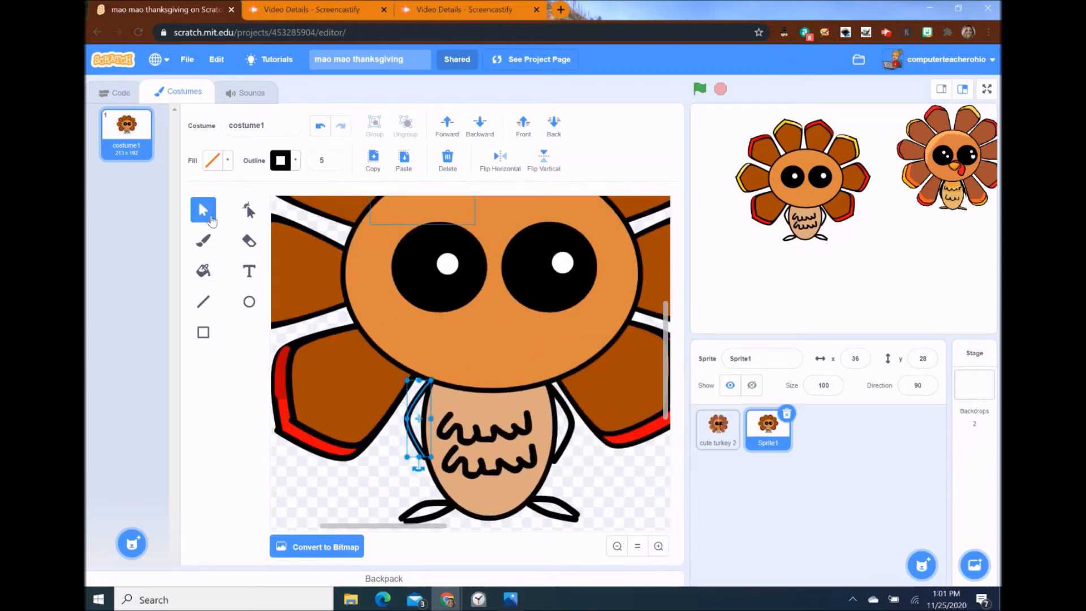
left_click(450, 265)
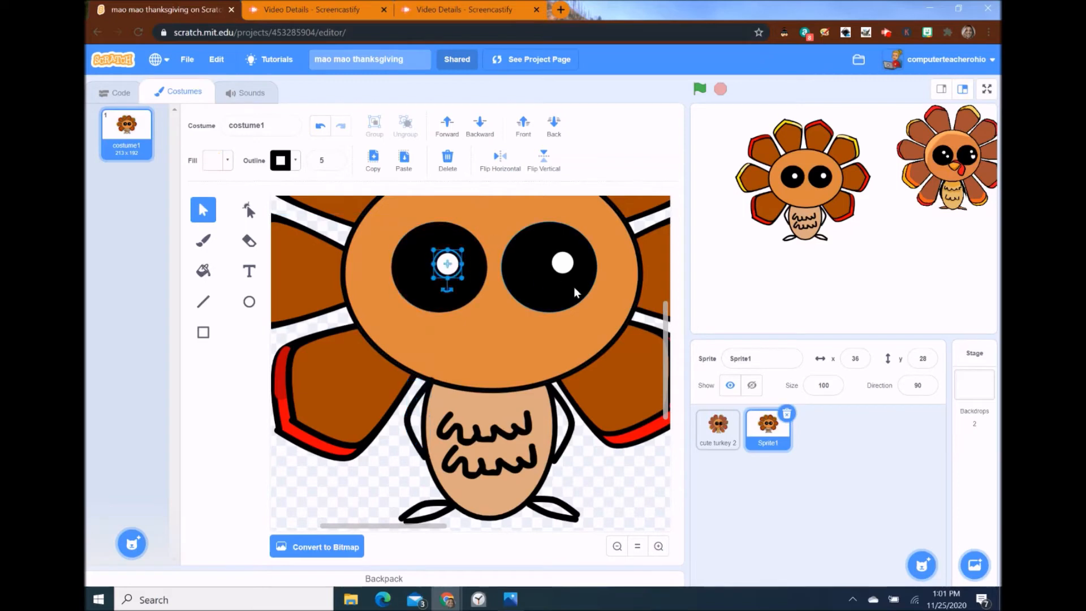
key("ctrl+v")
left_click_drag(447, 263, 463, 274)
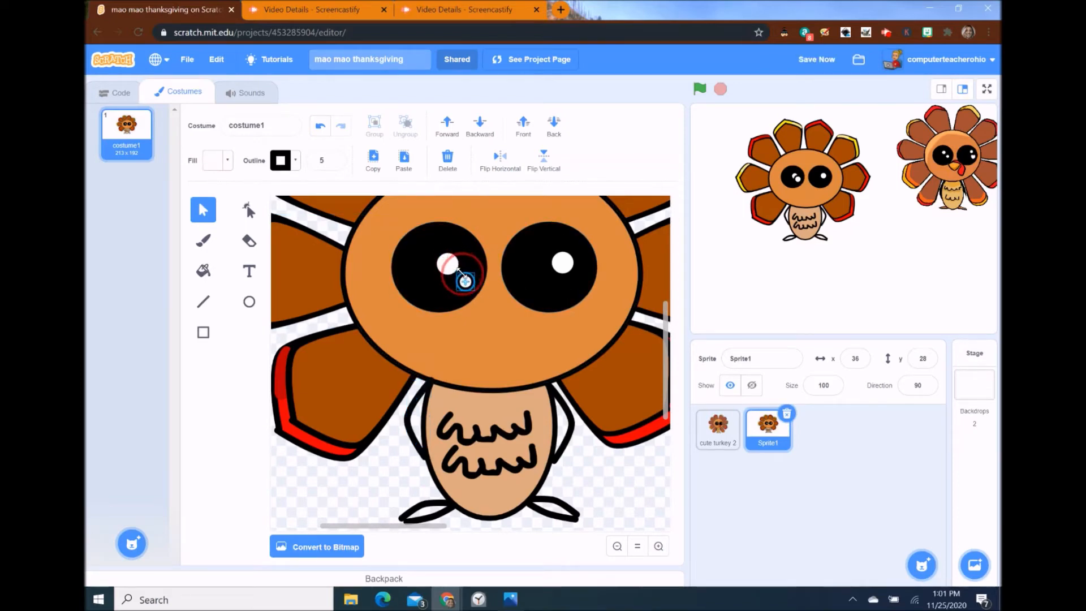
- Copy the small highlight dot and move it into the right eye
left_click(531, 293)
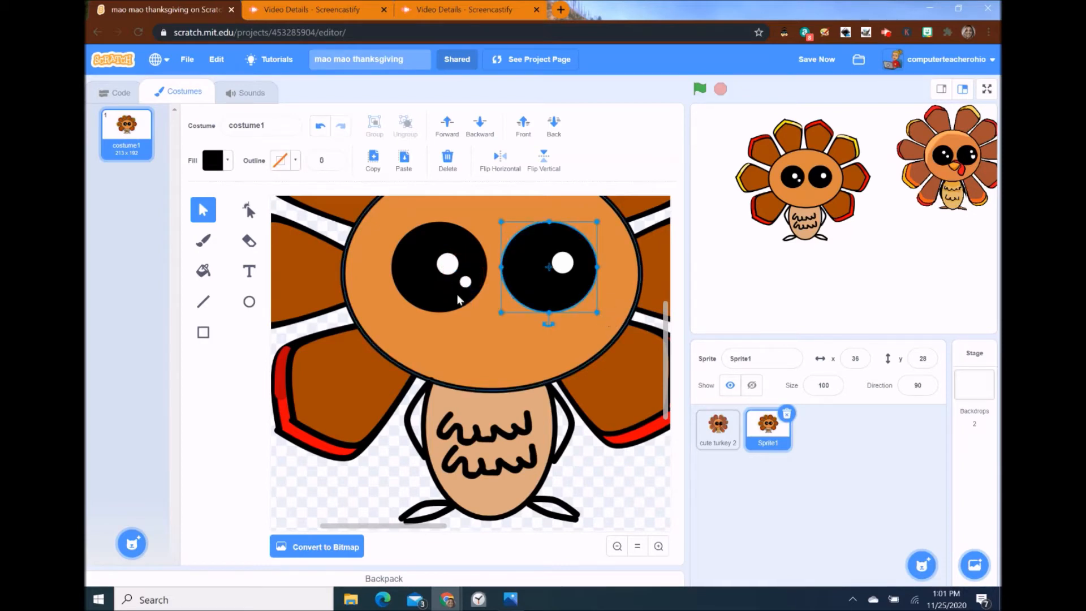
left_click(465, 281)
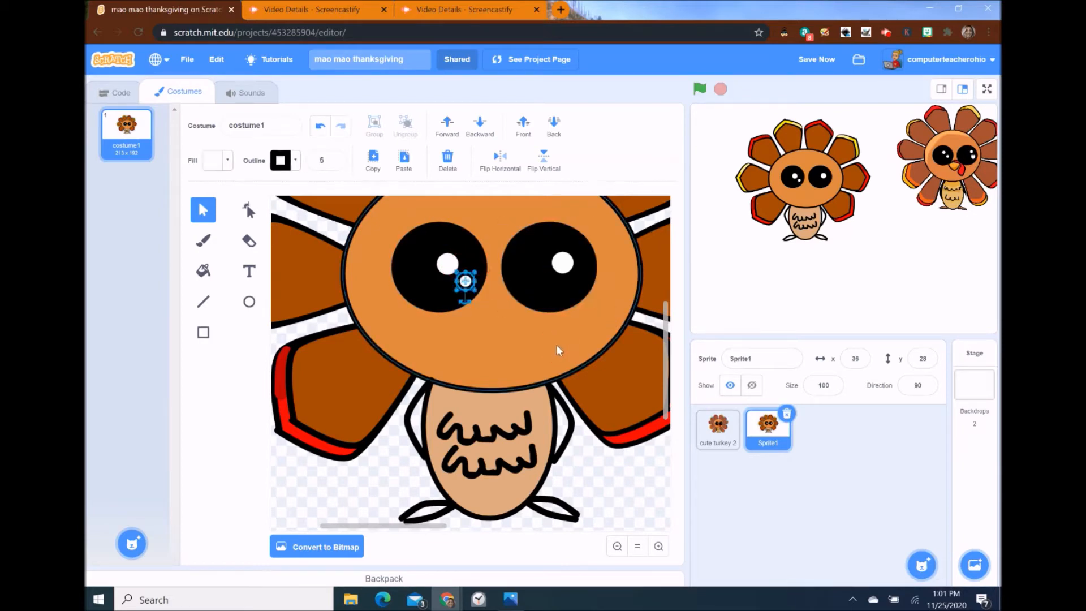
key("ctrl+c")
key("ctrl+v")
left_click_drag(478, 298, 578, 281)
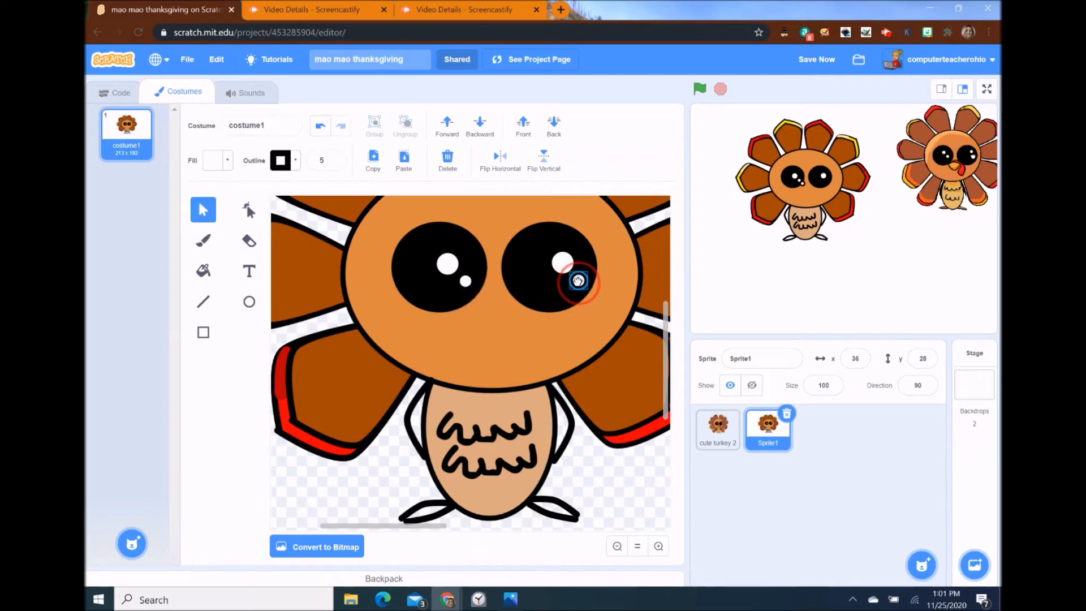
left_click(567, 334)
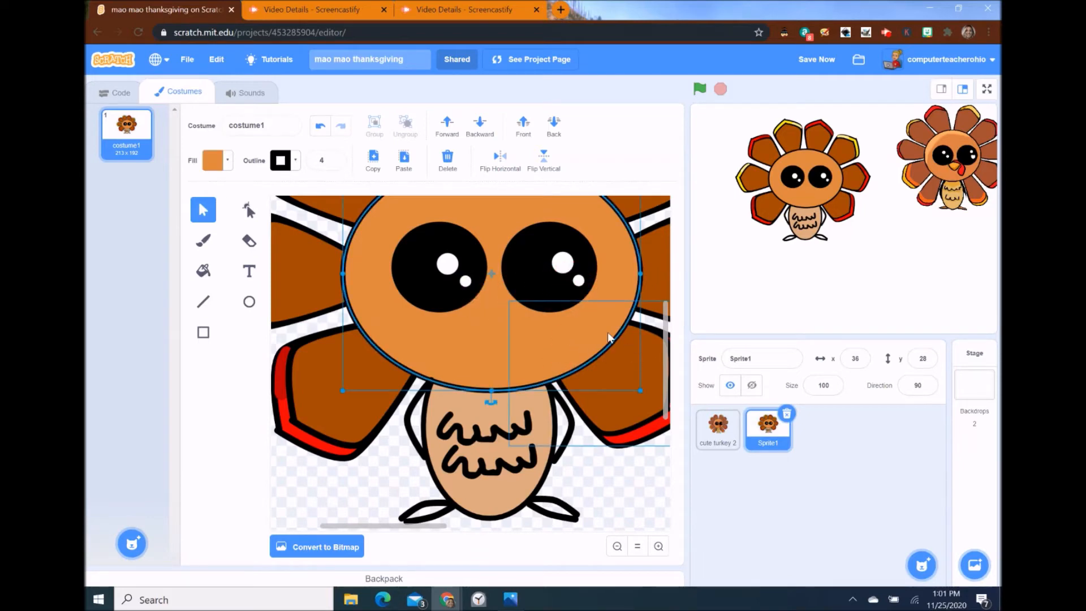
- Set the fill colour to black and zoom in on the turkey's body
left_click(204, 241)
left_click(232, 161)
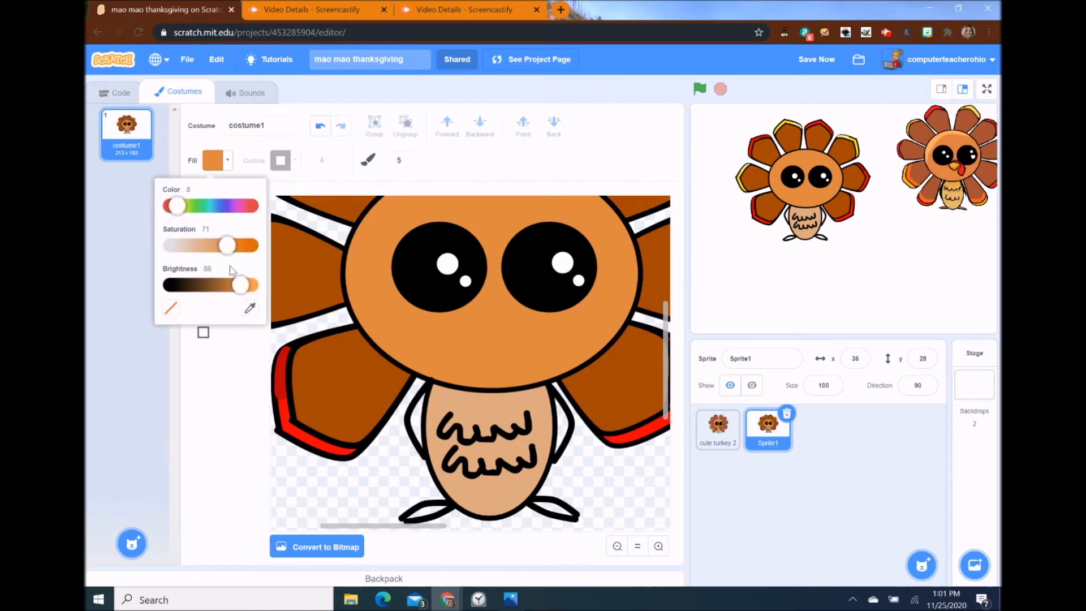
left_click_drag(242, 285, 165, 284)
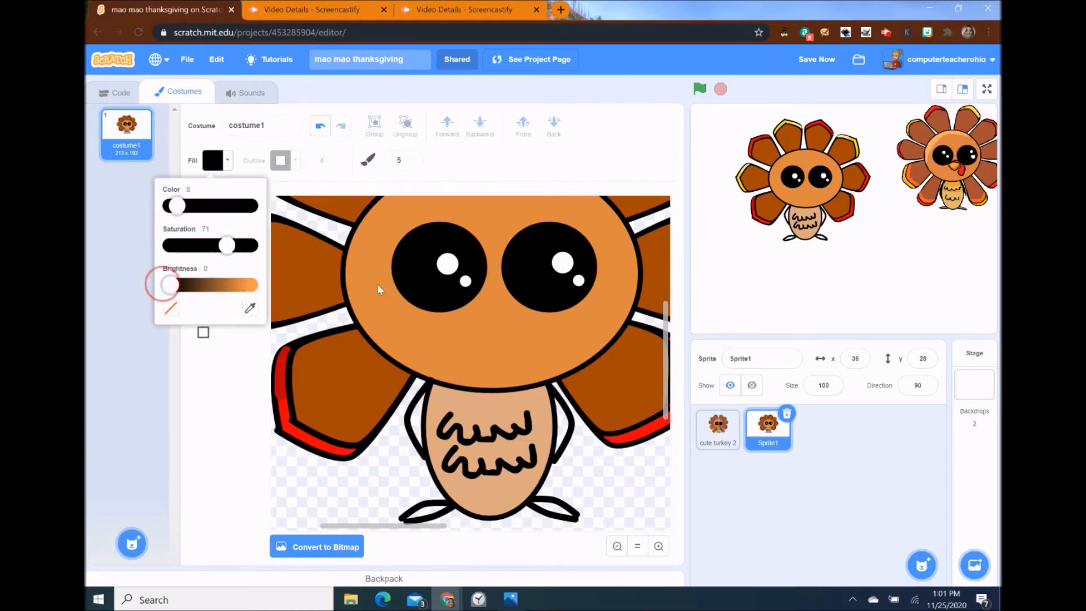
left_click(659, 546)
left_click(658, 546)
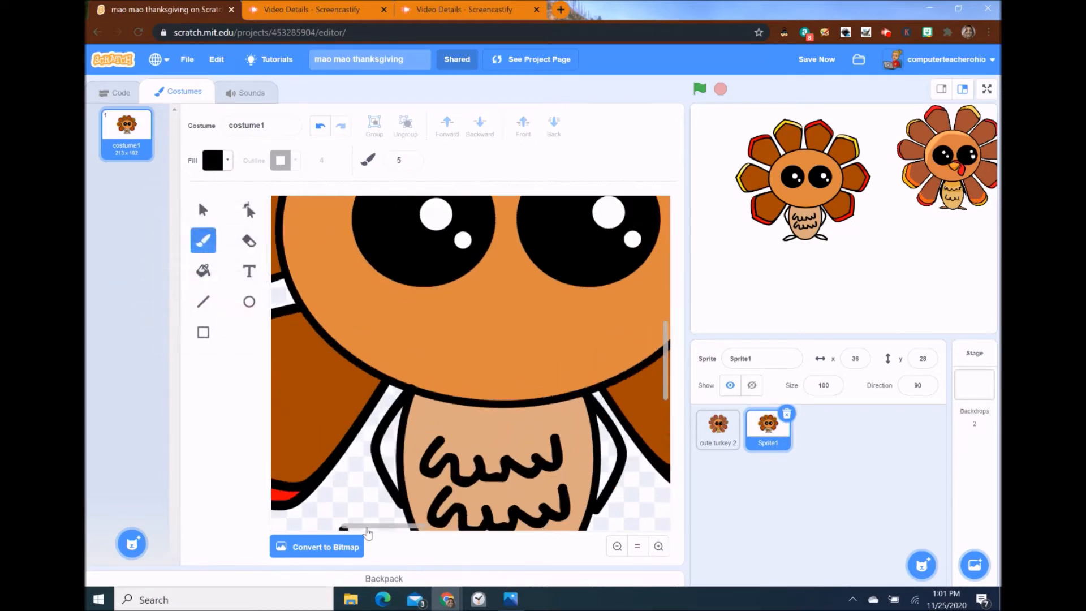
left_click_drag(383, 528, 422, 527)
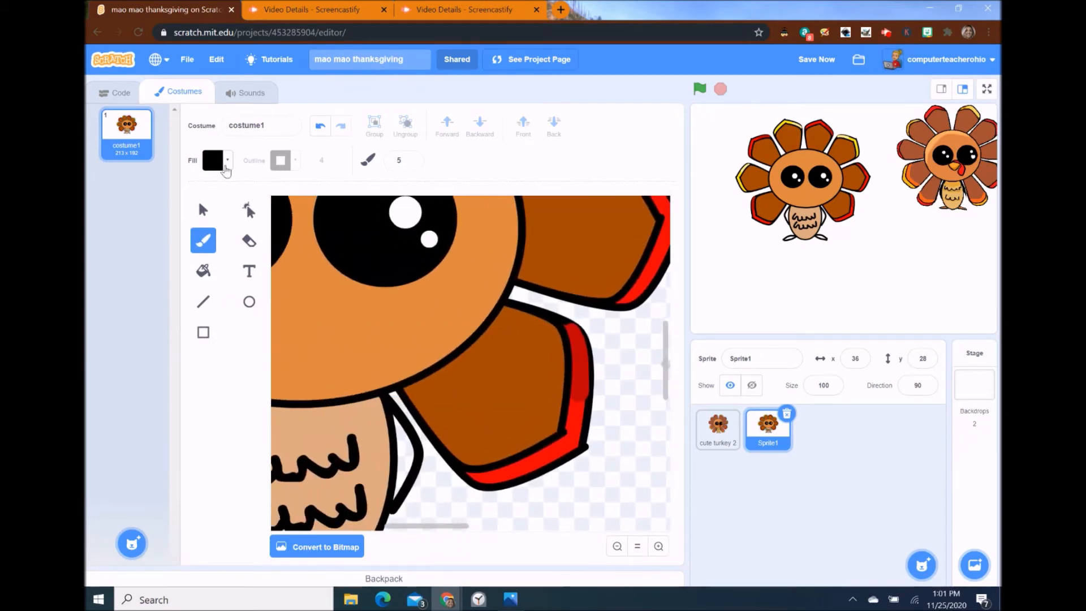
left_click(224, 169)
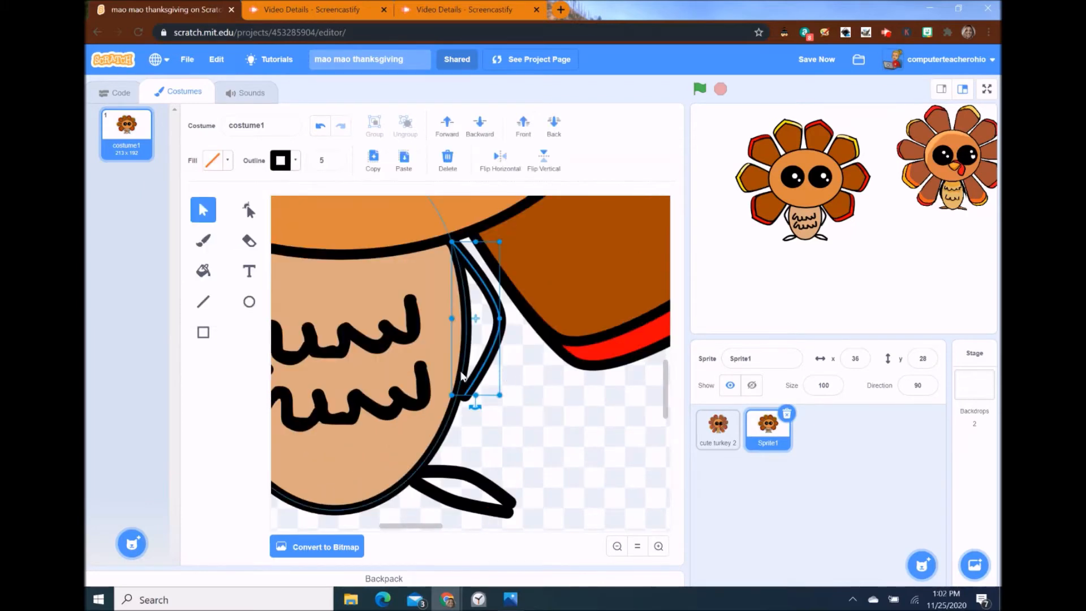
left_click(463, 376, "shift")
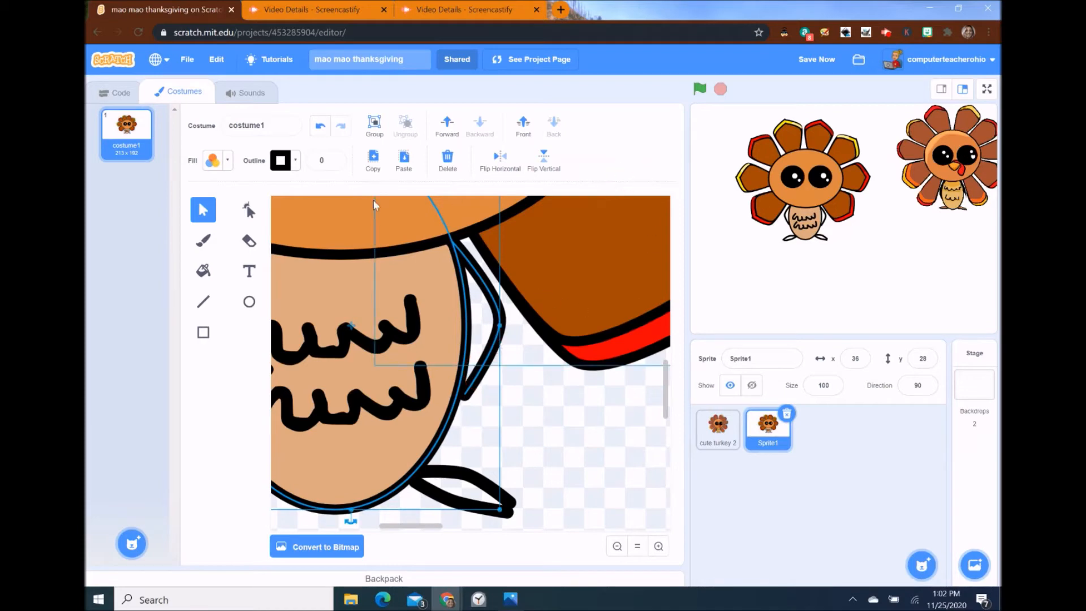
- Draw a straight line of thickness 5 down beside the body's right side
left_click(203, 302)
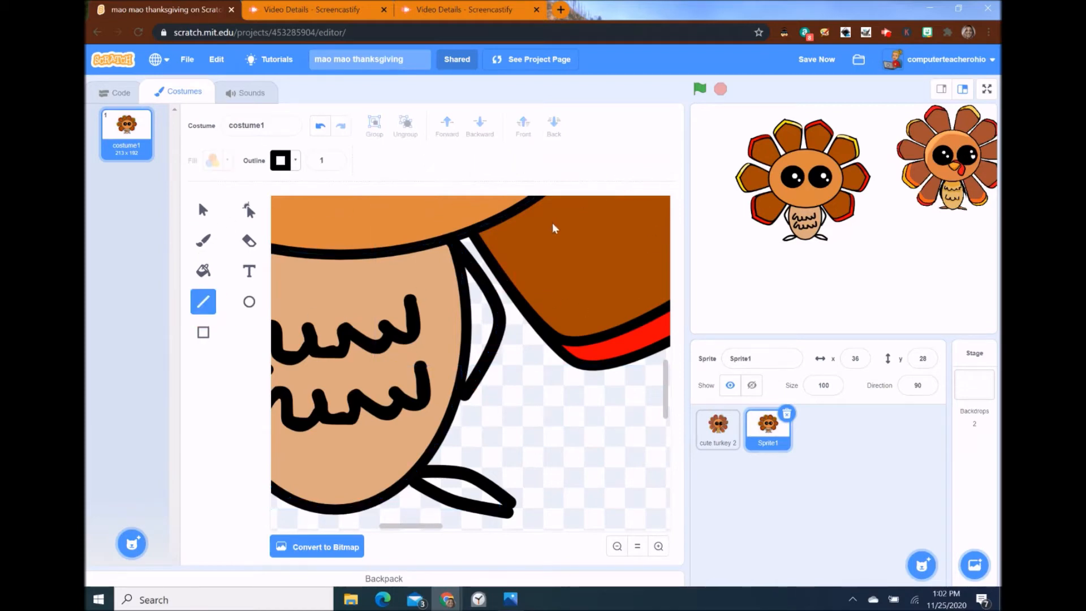
left_click_drag(460, 251, 464, 394)
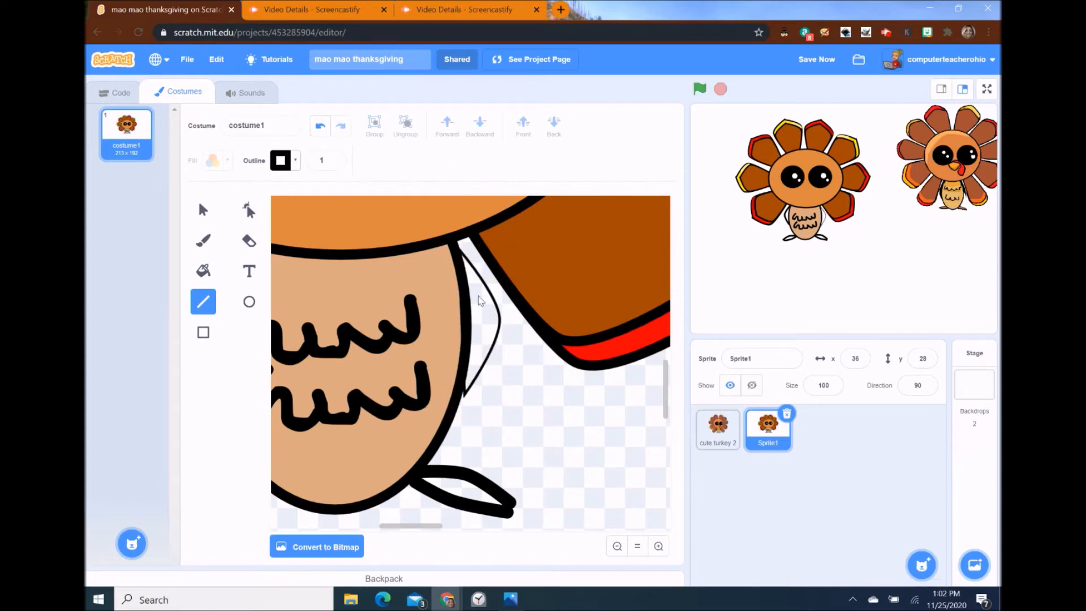
left_click(320, 127)
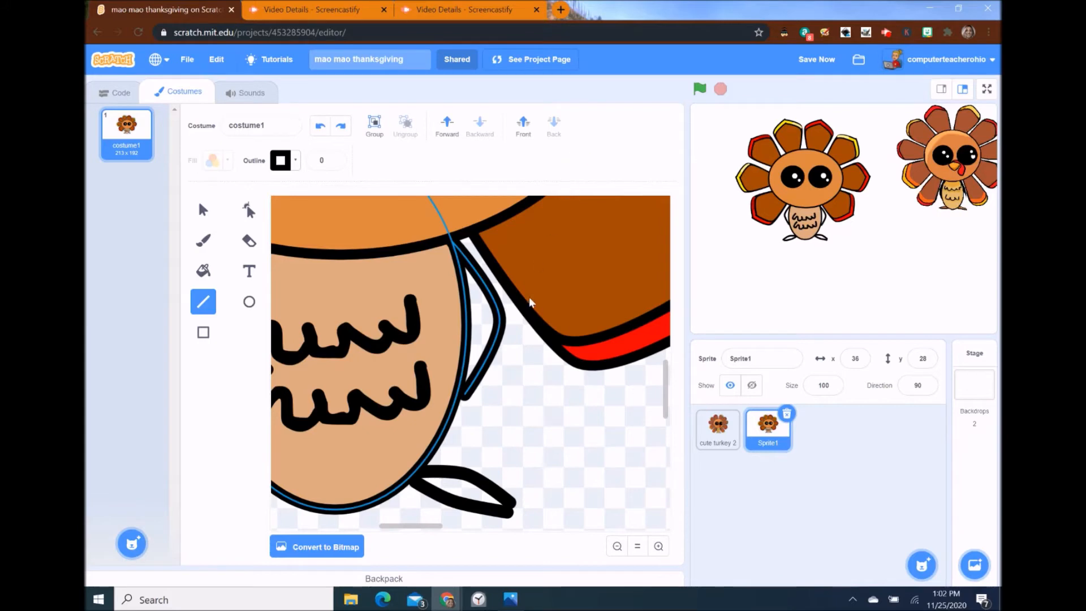
left_click(203, 210)
left_click(599, 187)
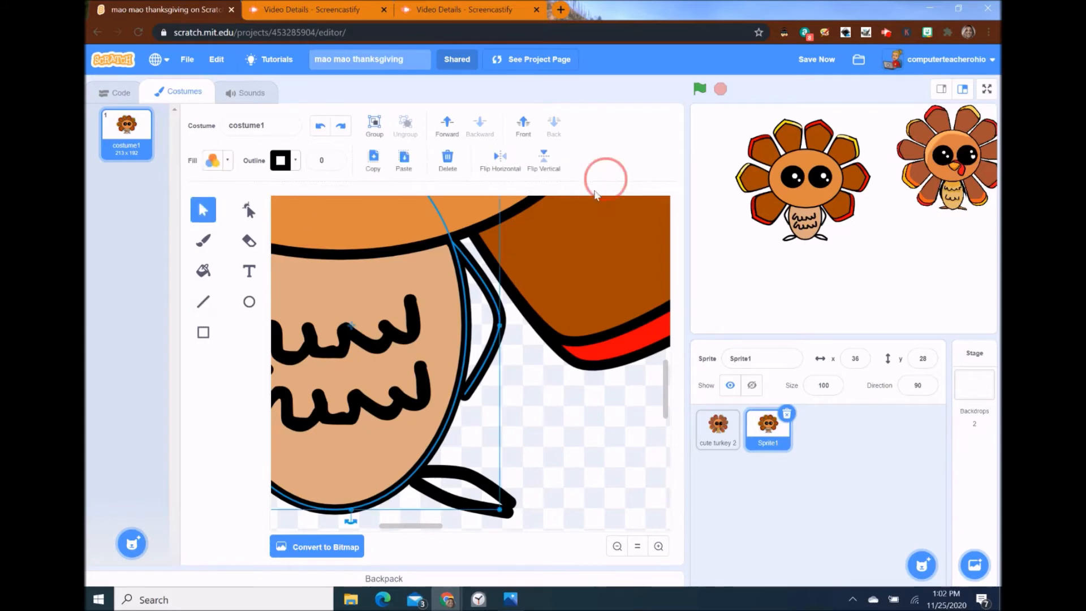
left_click(562, 421)
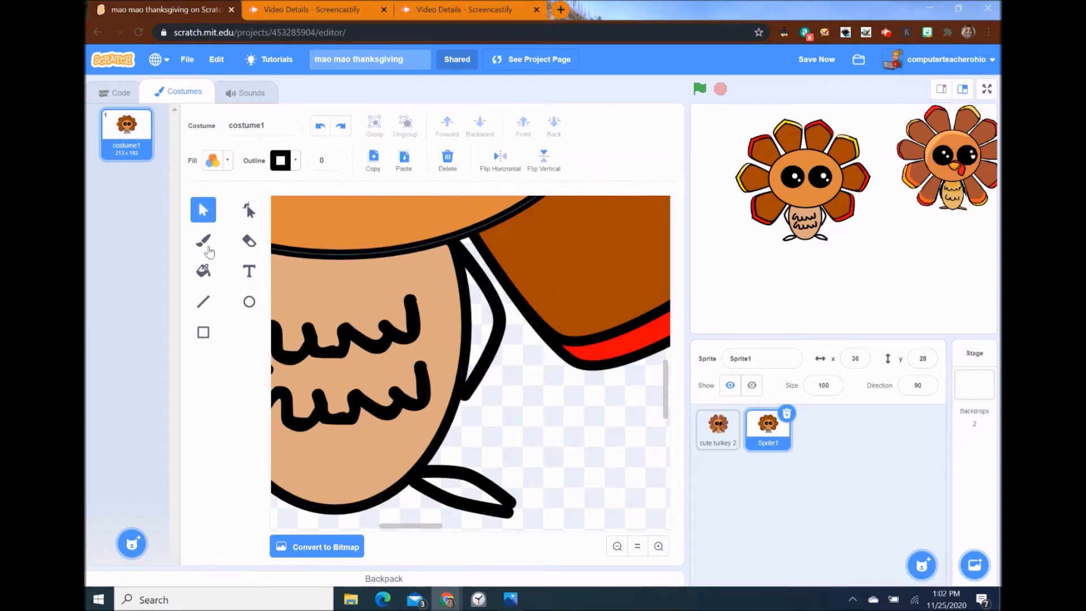
left_click(206, 303)
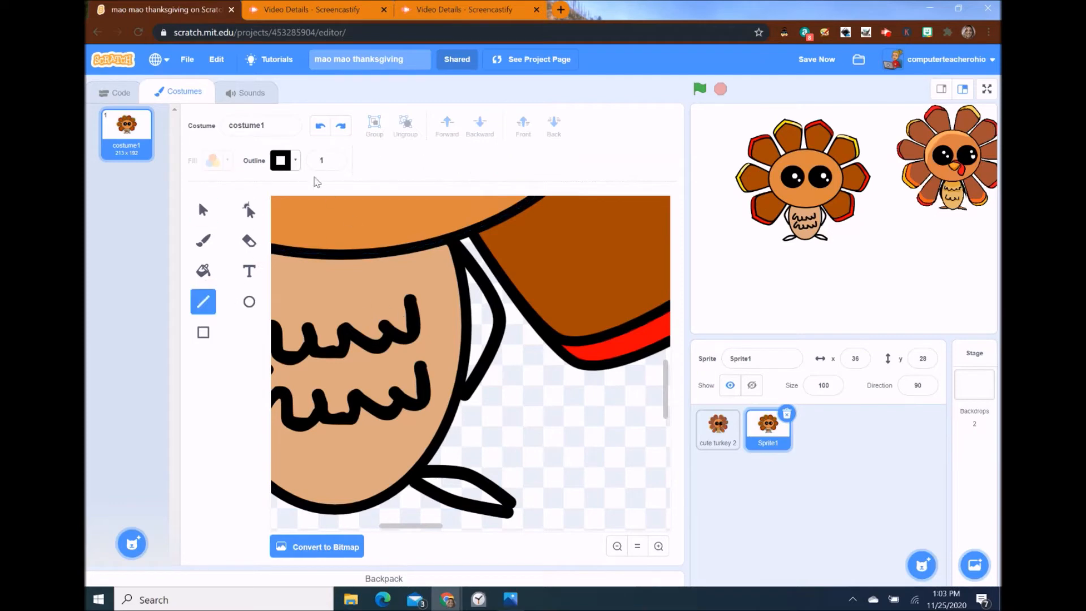
left_click(334, 159)
left_click(334, 159)
left_click(334, 159)
left_click(334, 158)
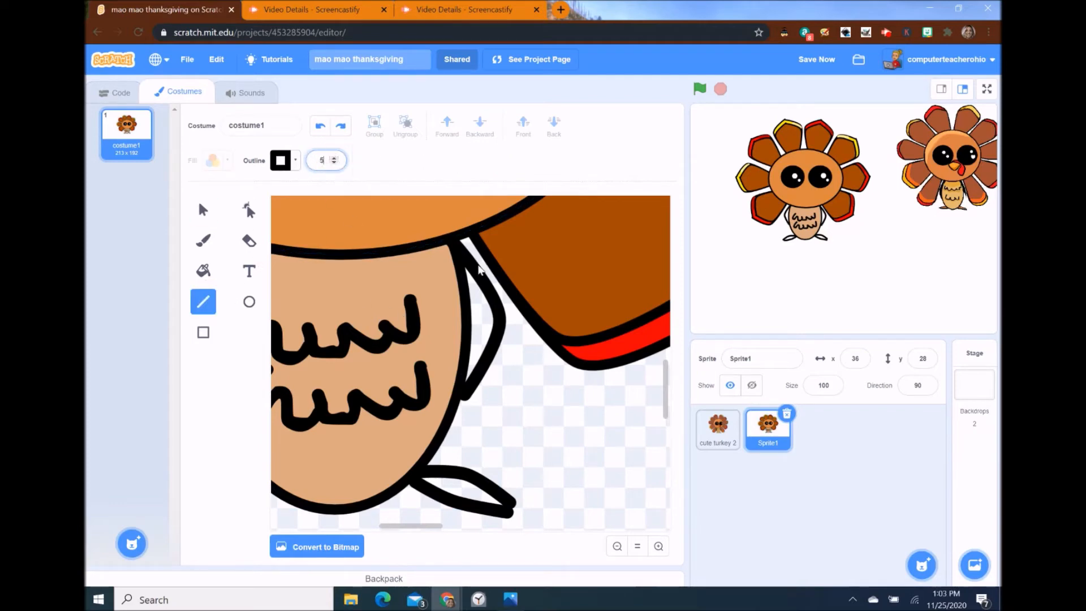
left_click_drag(468, 270, 461, 399)
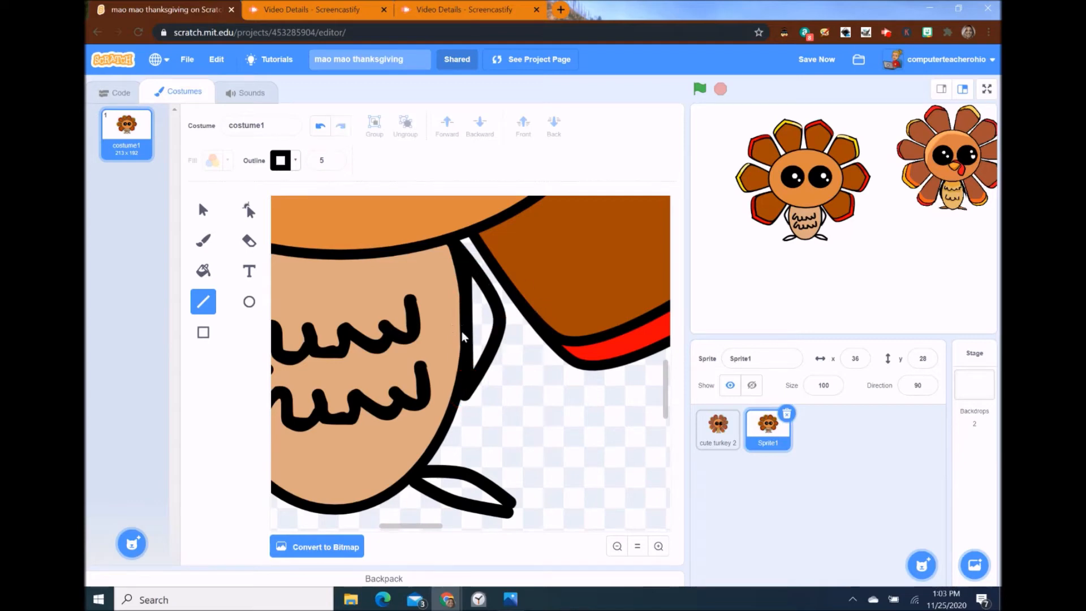
- Group the right wing's line and curve into one shape and fill it black
left_click(204, 213)
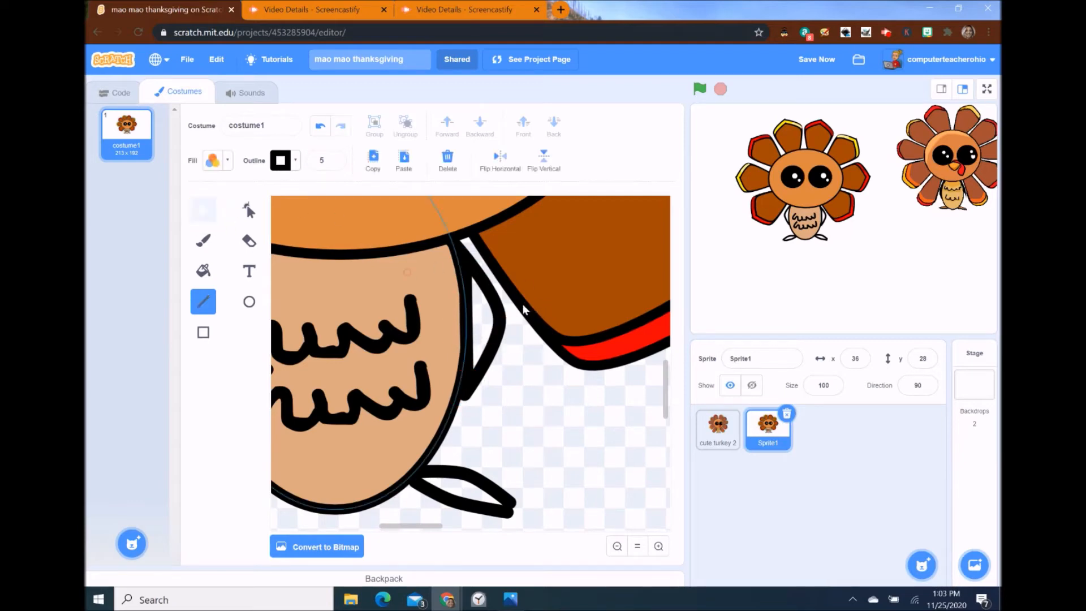
left_click(466, 328)
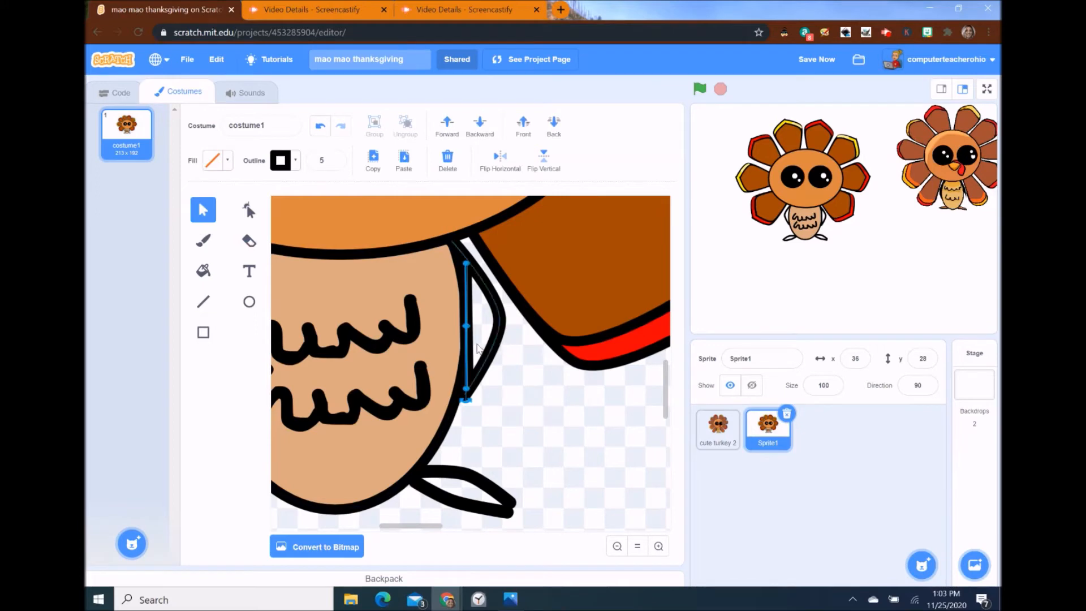
left_click(498, 353)
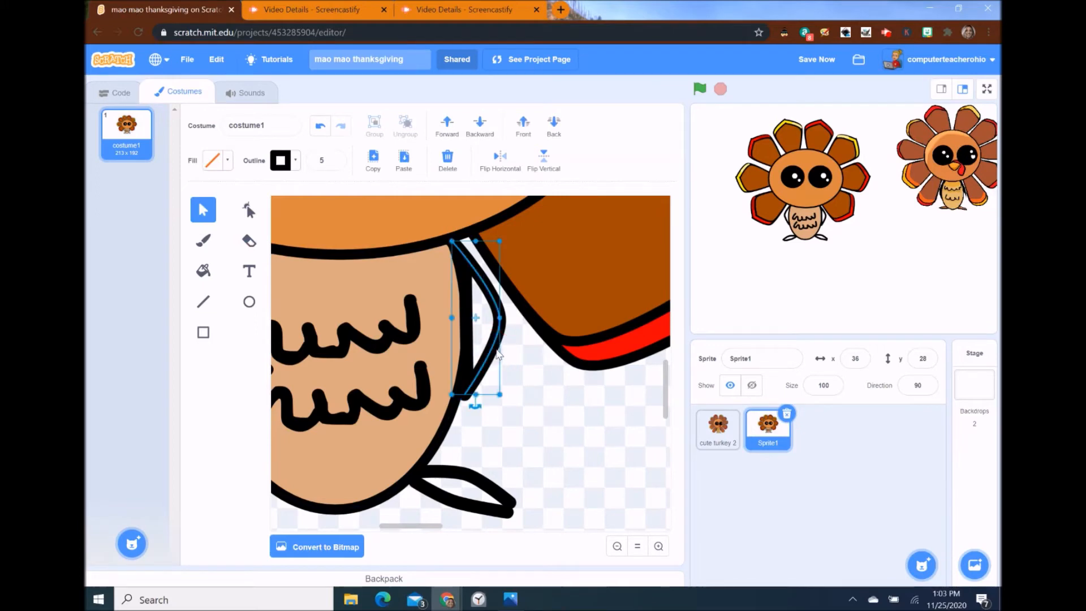
left_click(470, 333, "shift")
left_click(374, 124)
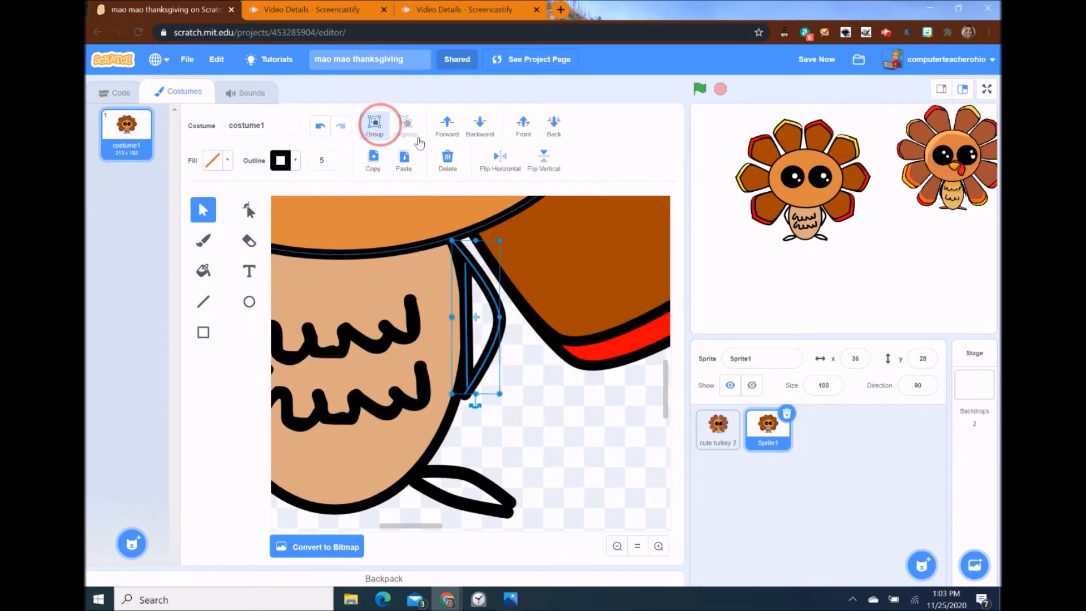
left_click(225, 159)
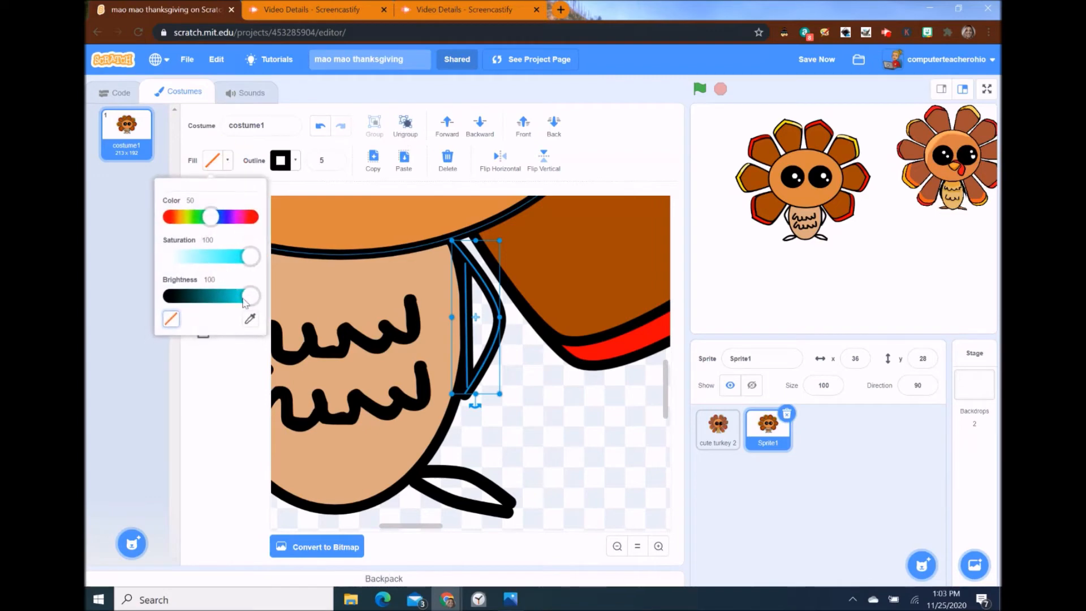
left_click(174, 308)
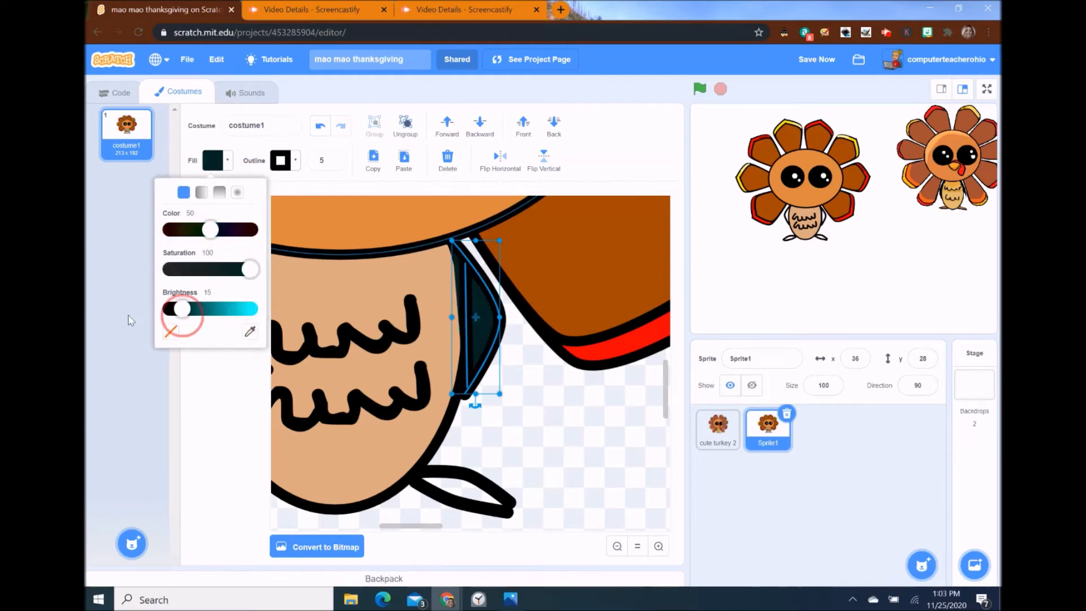
left_click(608, 175)
- Close the left wing with a straight line and fill it black
left_click(617, 546)
left_click(617, 546)
left_click(617, 546)
left_click(203, 301)
left_click_drag(310, 281, 304, 348)
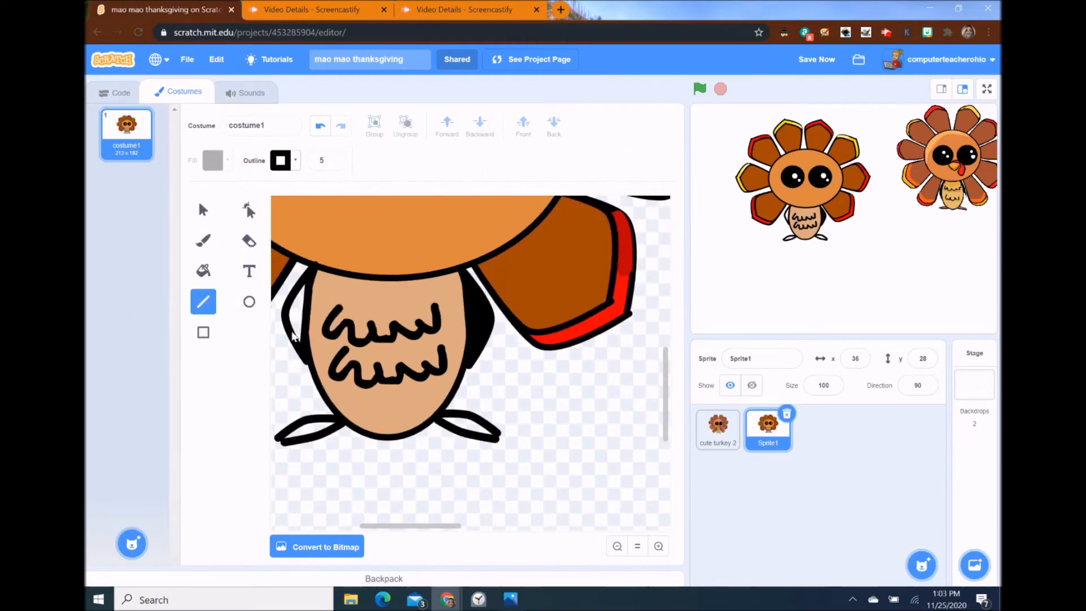
left_click(203, 210)
left_click(287, 331)
left_click(307, 317, "shift")
left_click(224, 160)
left_click(174, 308)
- Close the left foot into one shape, copy it and fill it orange
left_click(283, 443)
double_click(310, 439)
left_click(381, 431)
left_click_drag(278, 438, 456, 432)
key("ctrl+c")
key("ctrl+v")
left_click(490, 438)
- Replace the old right foot with a mirrored copy and nudge both feet under the body
key("Delete")
left_click(456, 432)
left_click(468, 440, "shift")
left_click(373, 127)
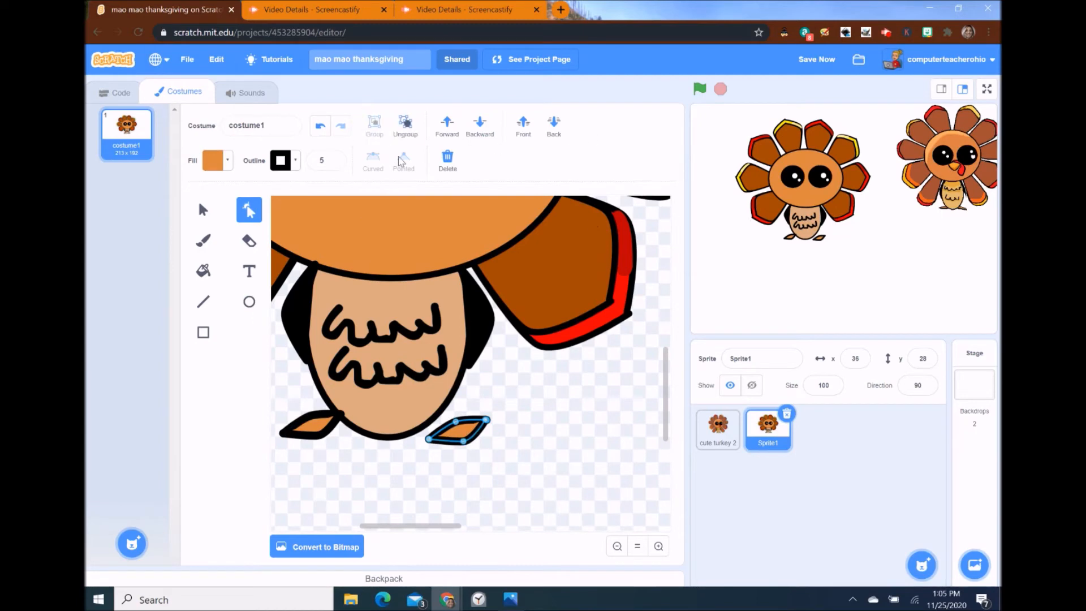
left_click(203, 210)
left_click_drag(456, 452, 450, 415)
left_click(514, 167)
left_click_drag(311, 426, 325, 428)
left_click(454, 429)
left_click(318, 426)
left_click_drag(445, 434, 434, 436)
left_click(617, 546)
left_click(617, 546)
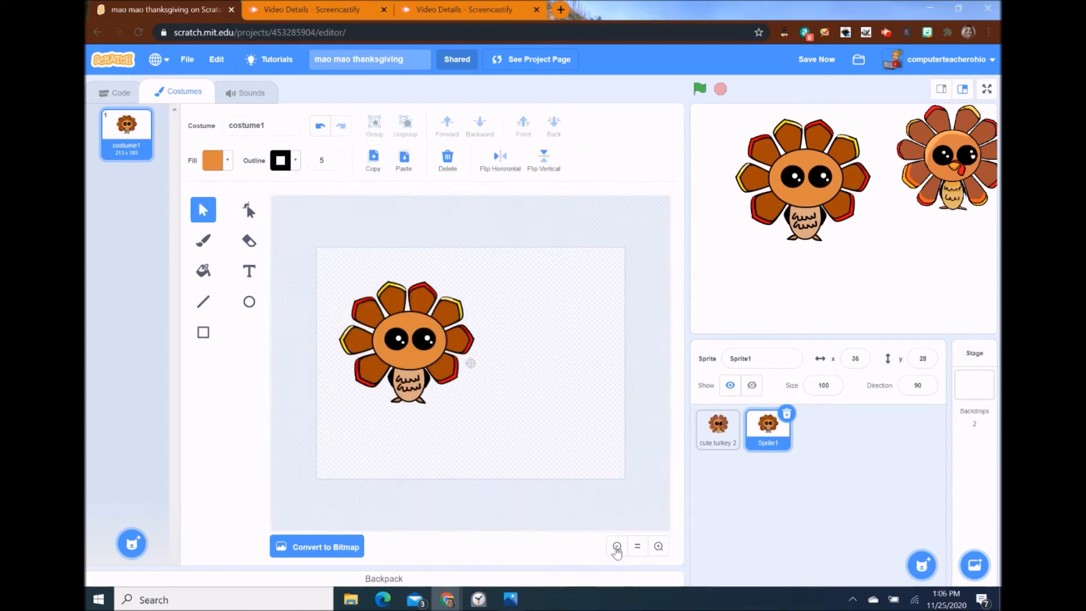
- Draw a triangular beak below the eyes and fill it orange
left_click(658, 548)
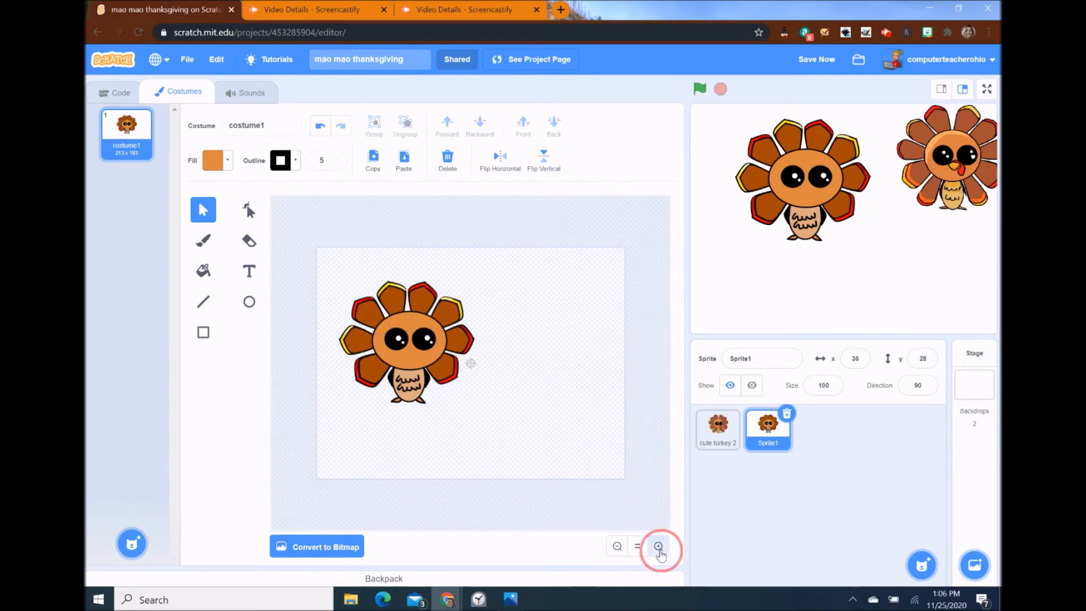
left_click(659, 546)
left_click_drag(536, 534, 469, 531)
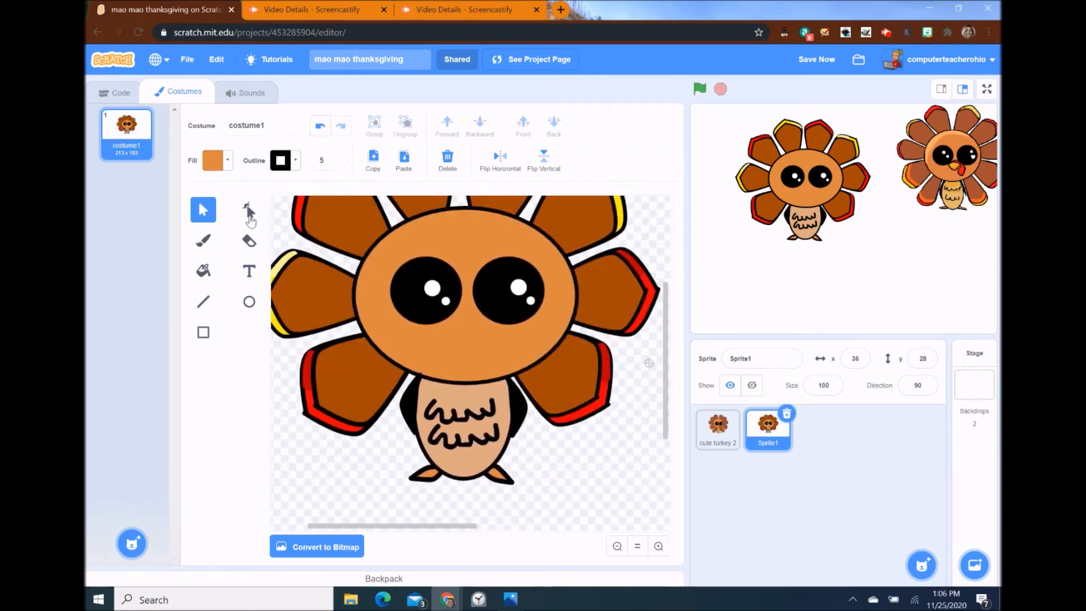
left_click(203, 305)
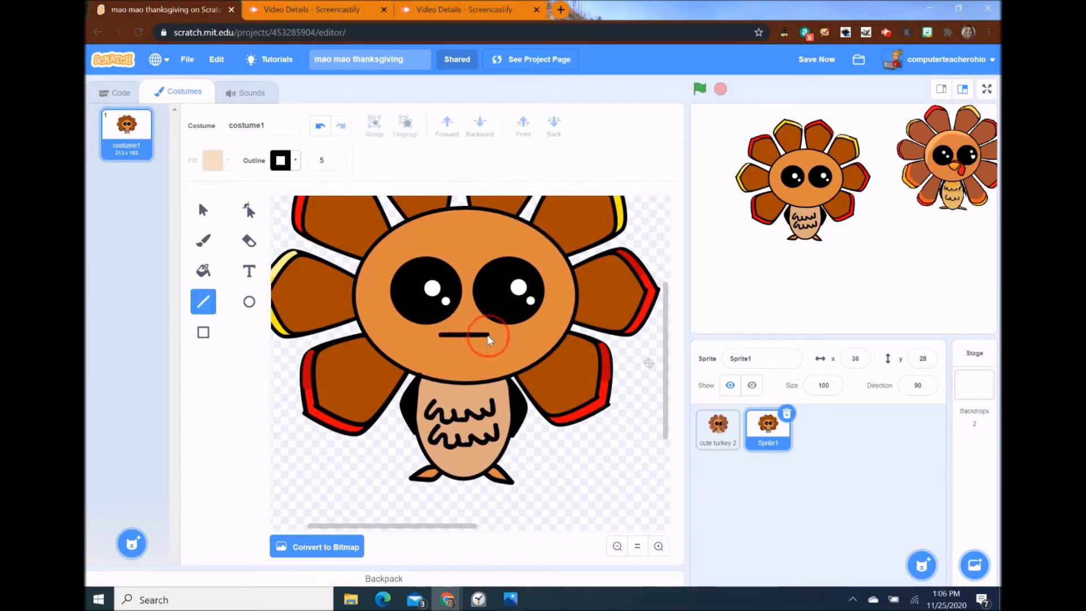
left_click_drag(487, 336, 465, 336)
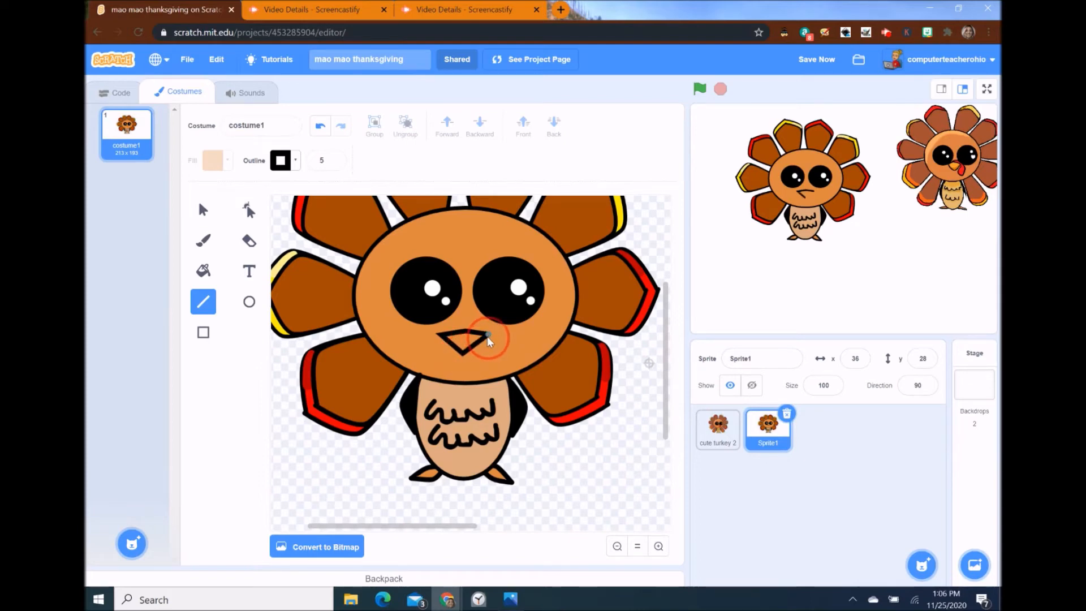
left_click(247, 210)
left_click(462, 354)
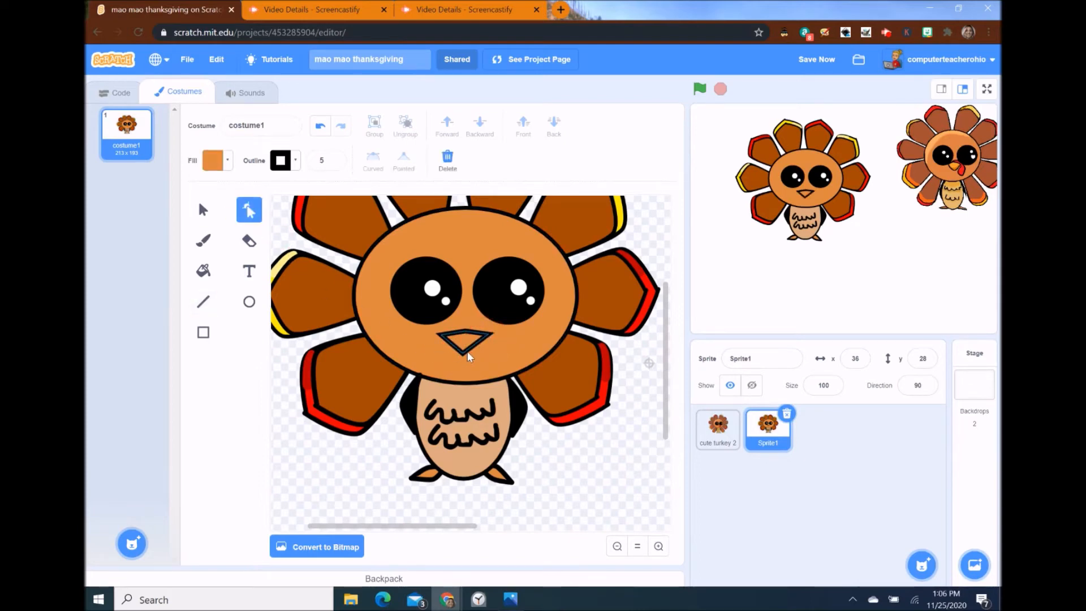
left_click(467, 351)
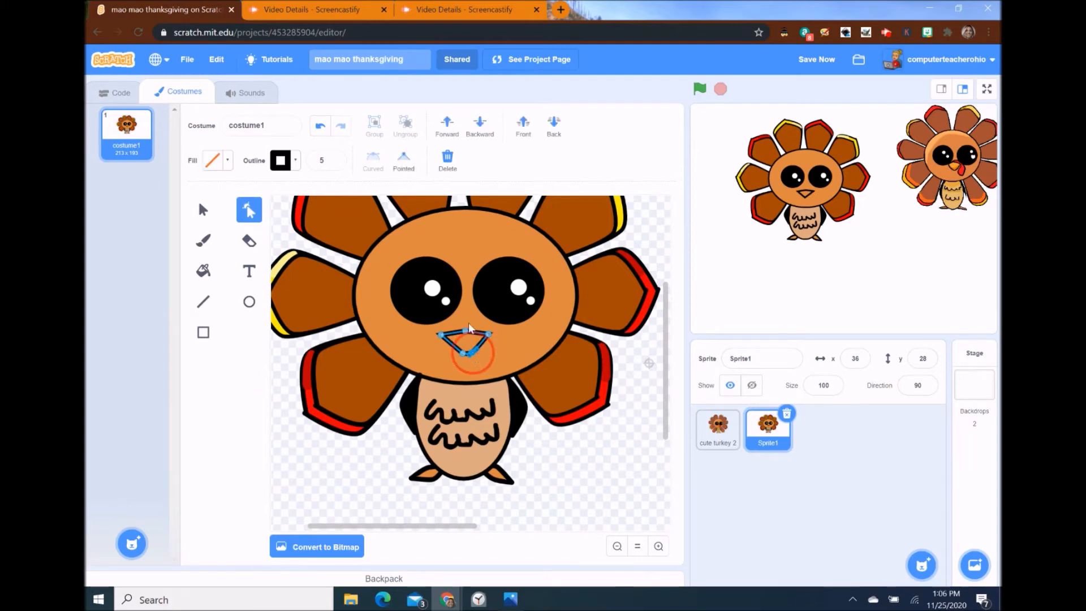
left_click(203, 210)
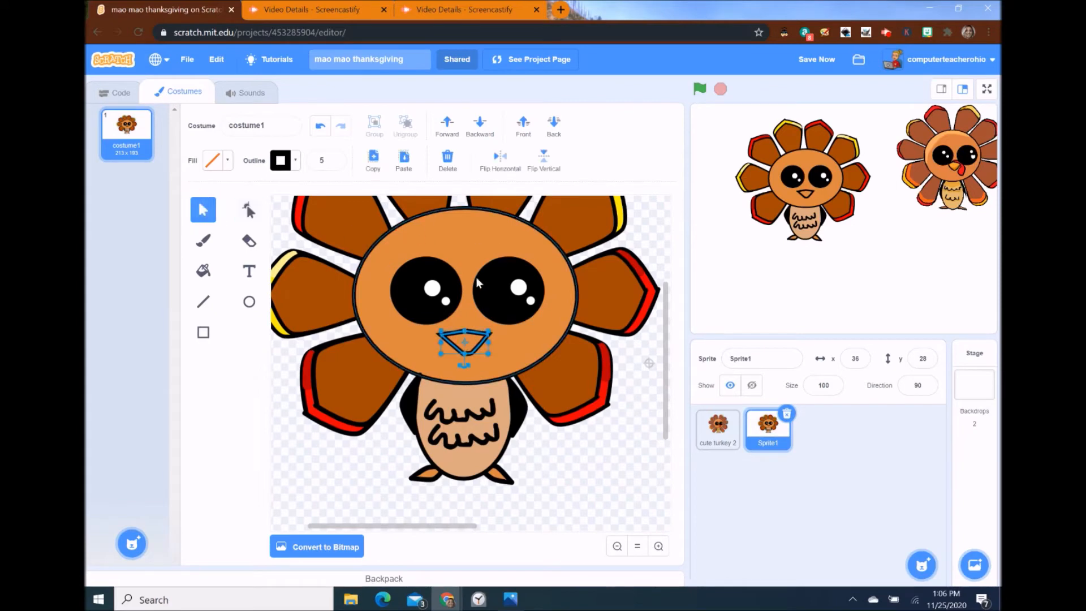
left_click(228, 161)
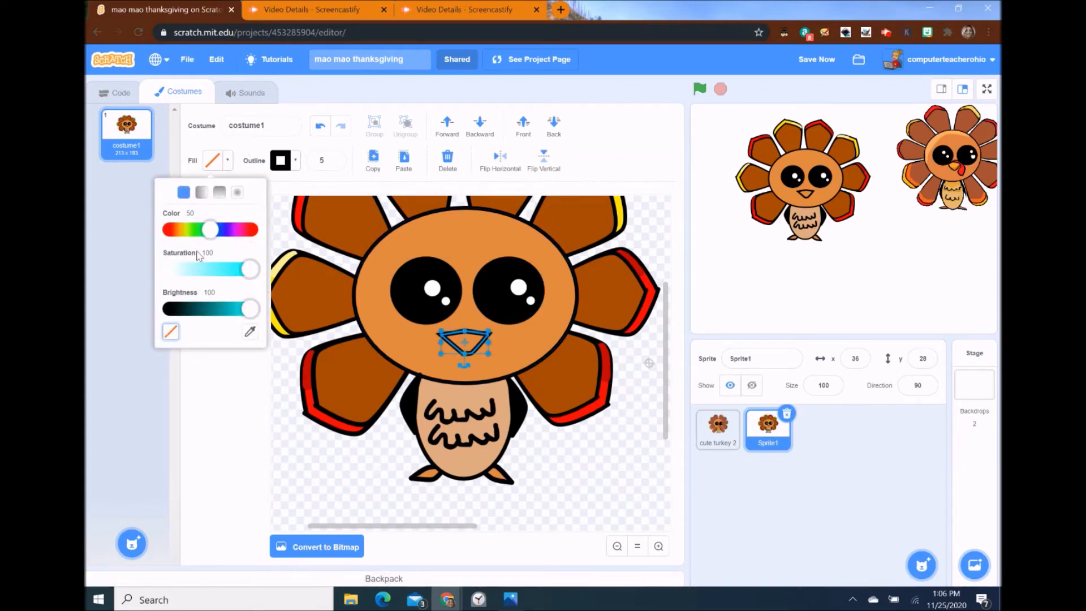
left_click_drag(218, 228, 179, 230)
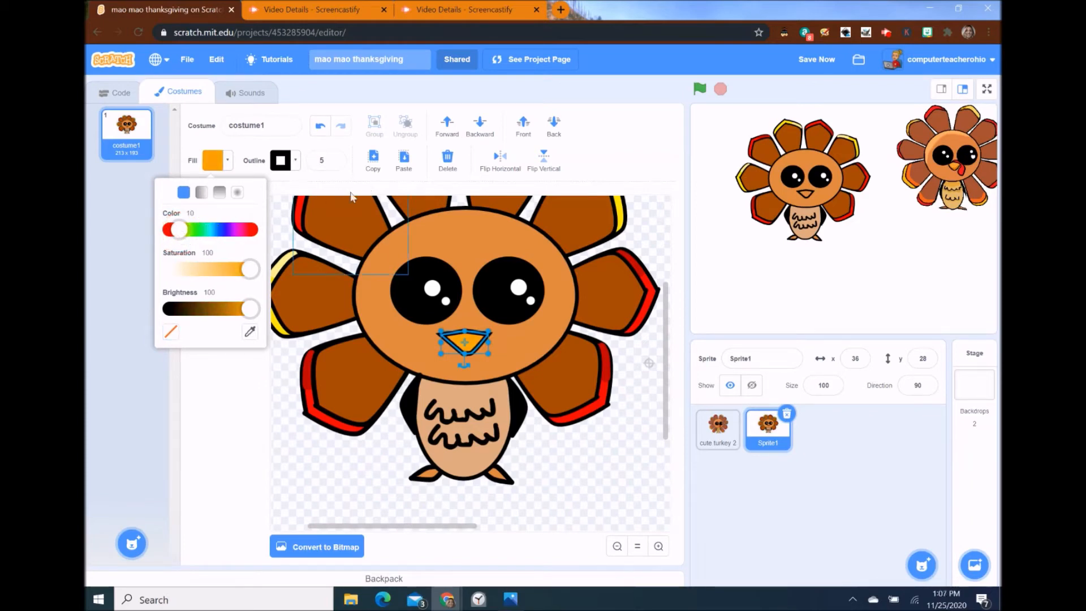
left_click(620, 164)
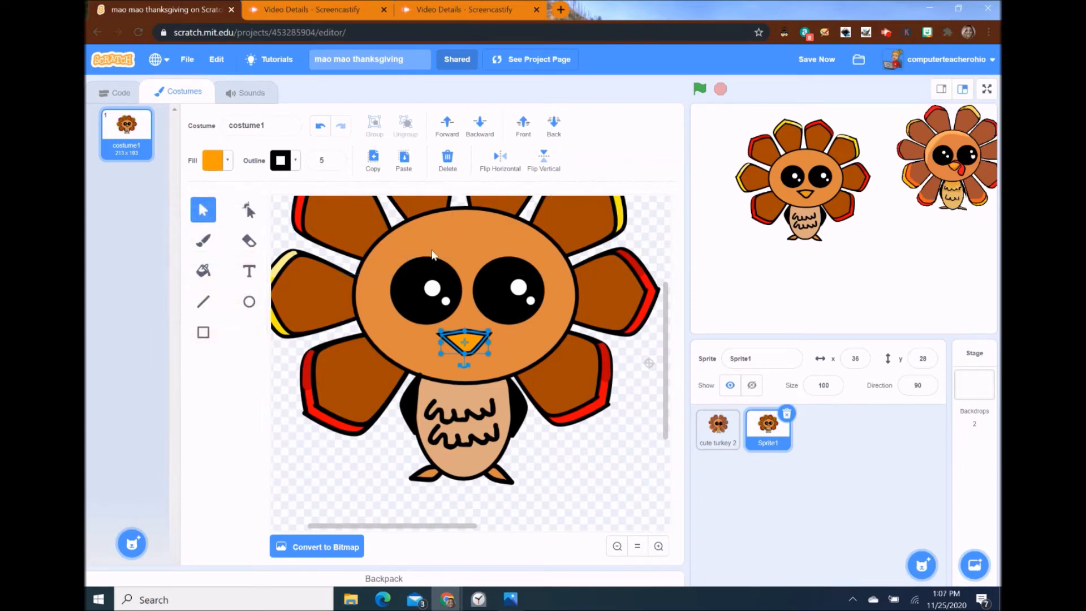
- Zoom in and tidy the beak's corner points, removing an extra point by the left corner
left_click(248, 213)
left_click(658, 546)
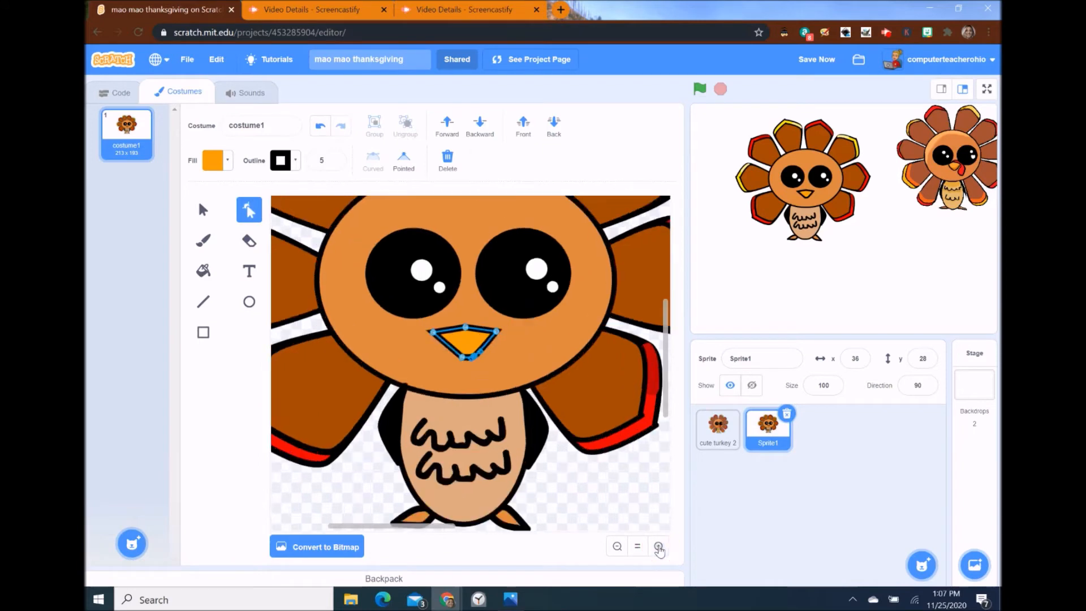
left_click(658, 547)
left_click(419, 329)
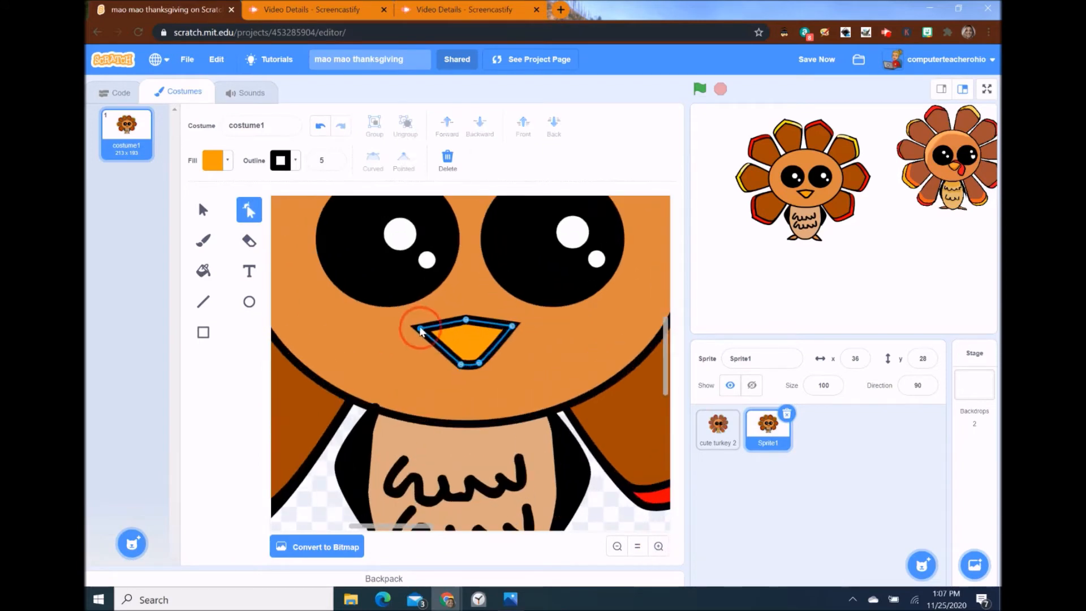
left_click(421, 335)
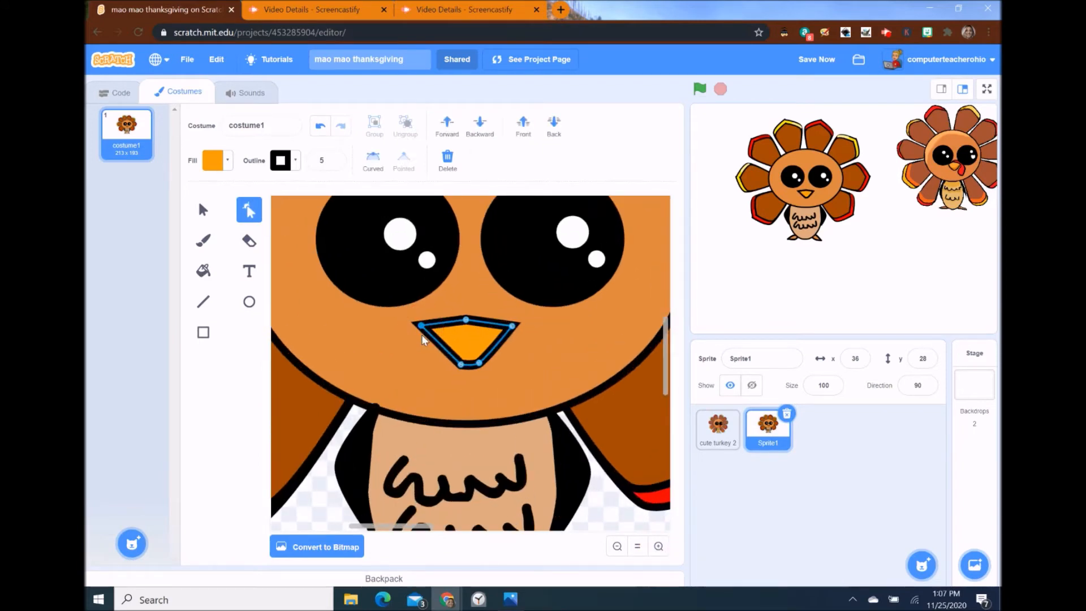
left_click(423, 331)
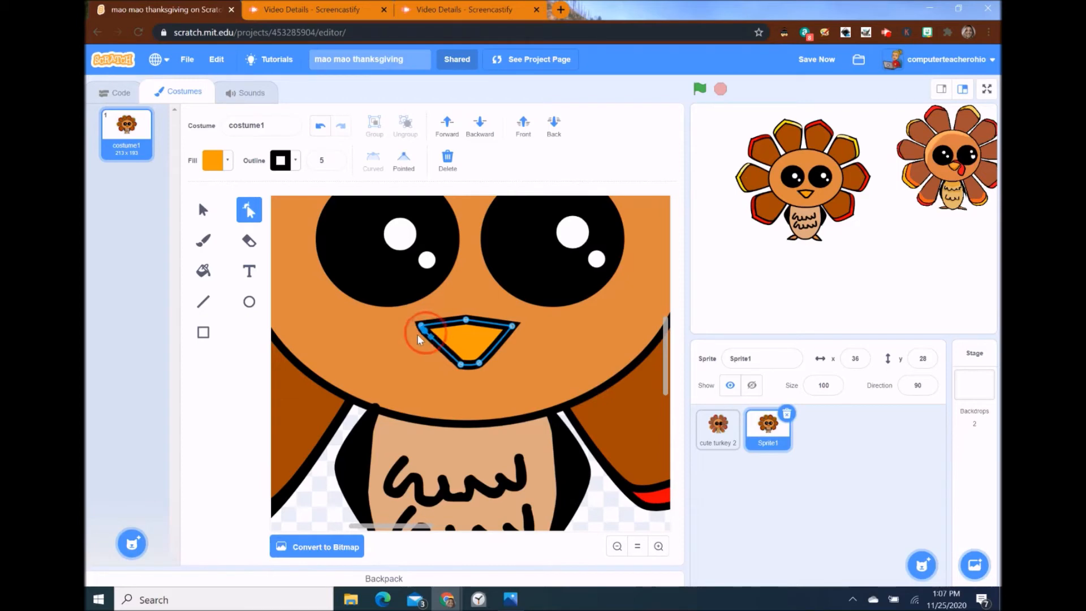
left_click(420, 335)
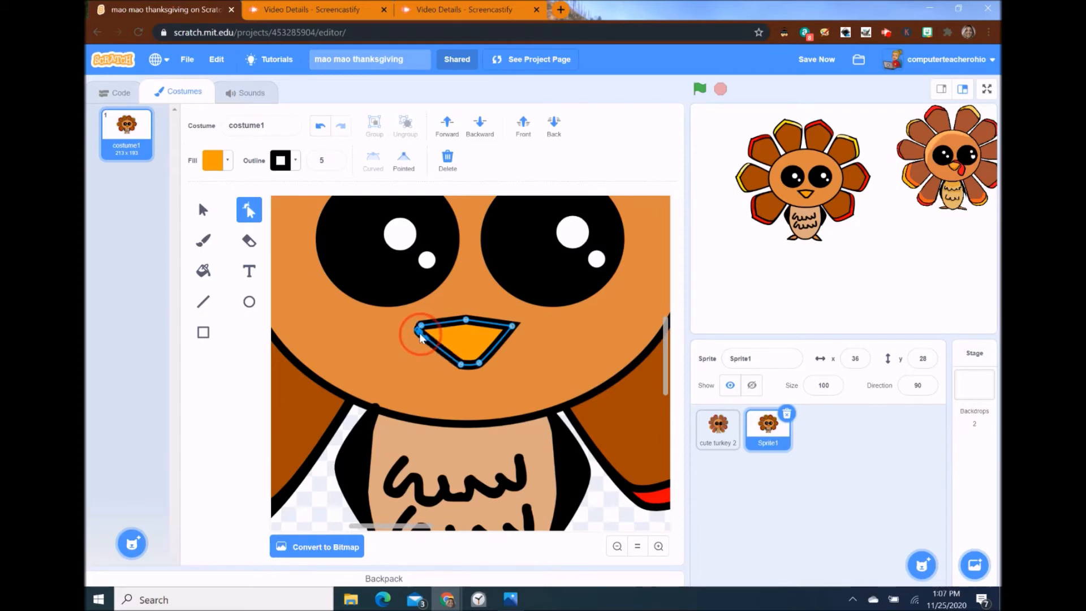
left_click(511, 335)
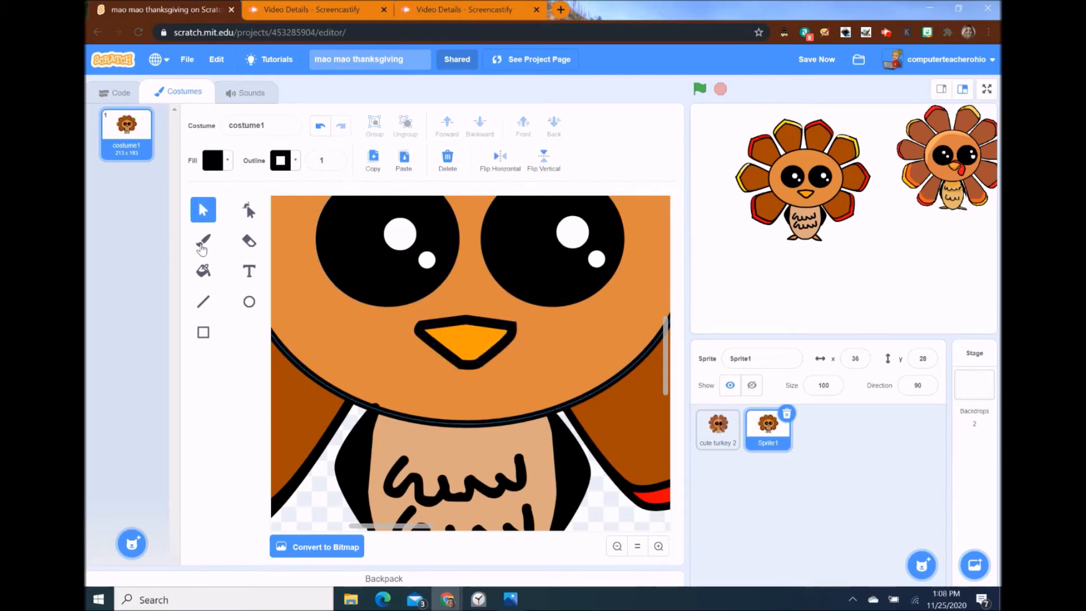
- Draw a rectangle over the beak's right side and bend its top into a curve
left_click(209, 330)
left_click_drag(464, 304, 540, 342)
left_click(248, 211)
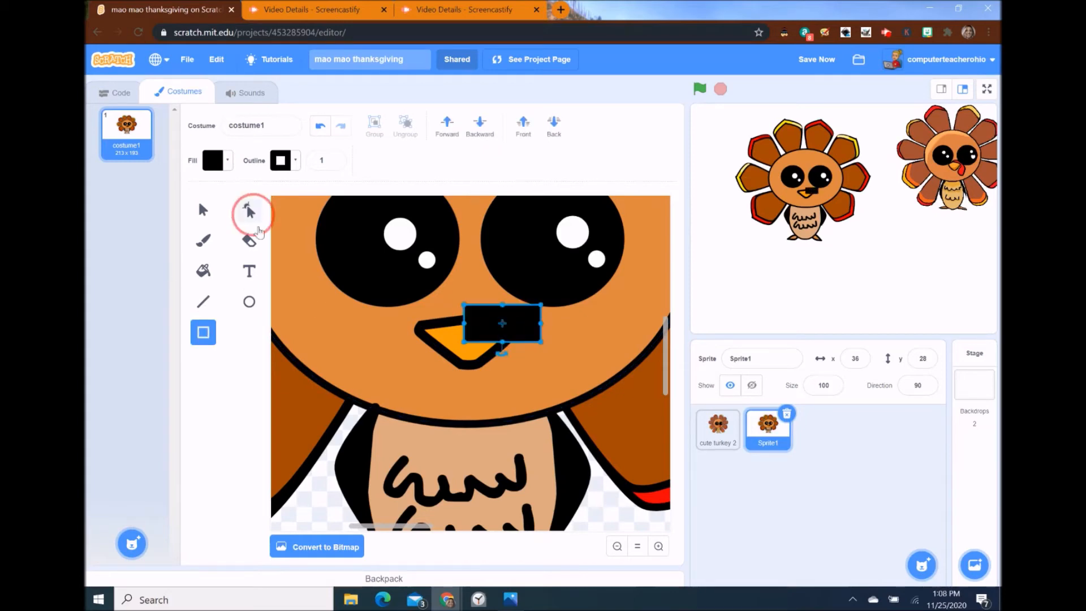
left_click_drag(463, 341, 465, 301)
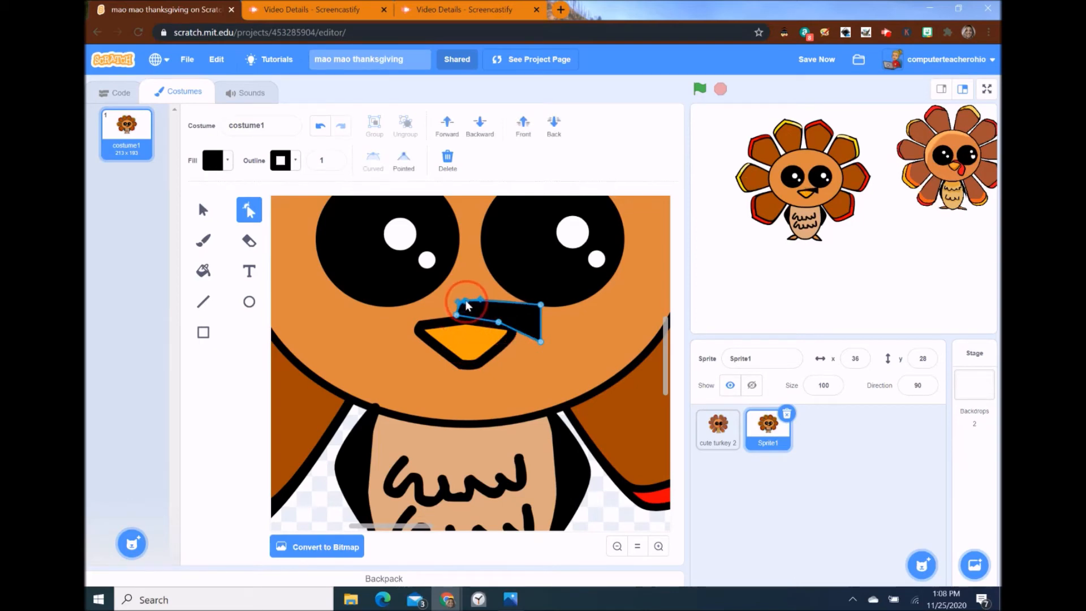
left_click(541, 305)
left_click_drag(537, 308, 490, 296)
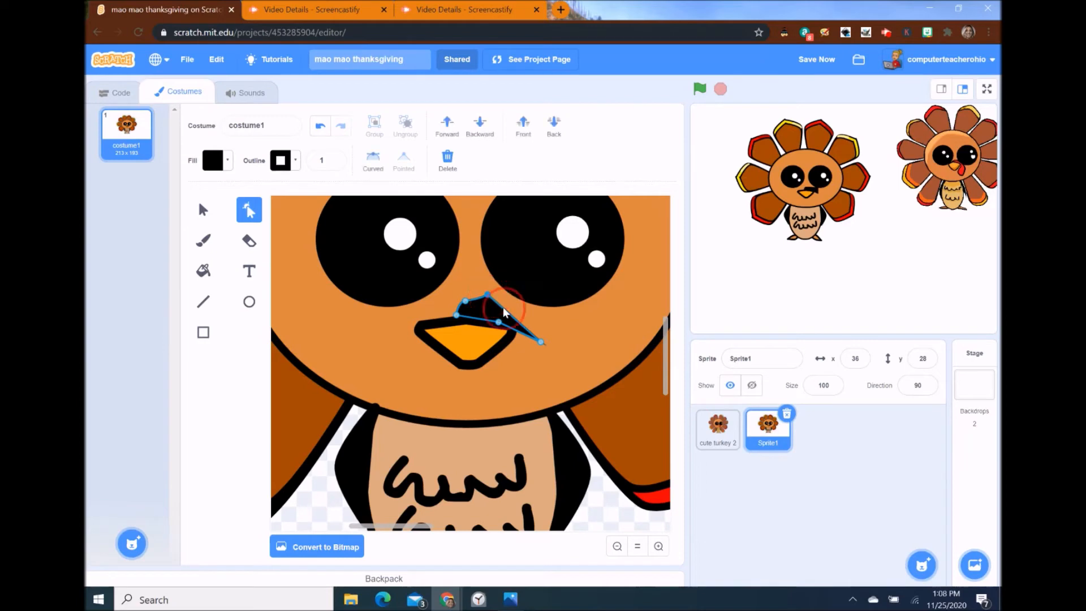
left_click_drag(507, 311, 523, 306)
- Pull the shape down into a narrow hanging wattle with a rounded tip and fill it red
left_click(478, 302)
left_click(540, 343)
left_click(528, 337)
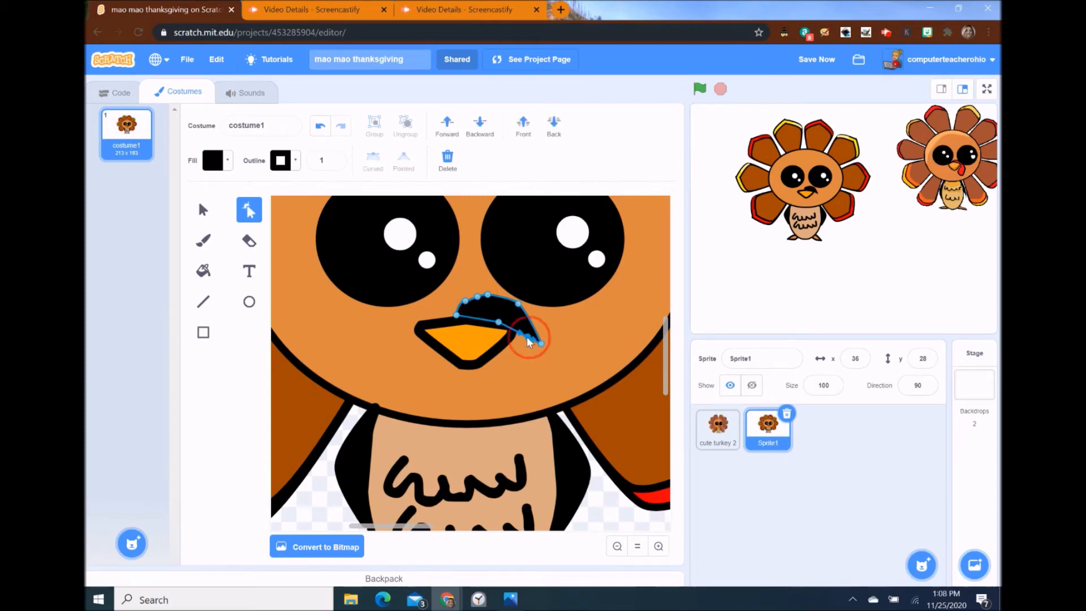
left_click_drag(514, 377, 519, 381)
left_click(530, 366)
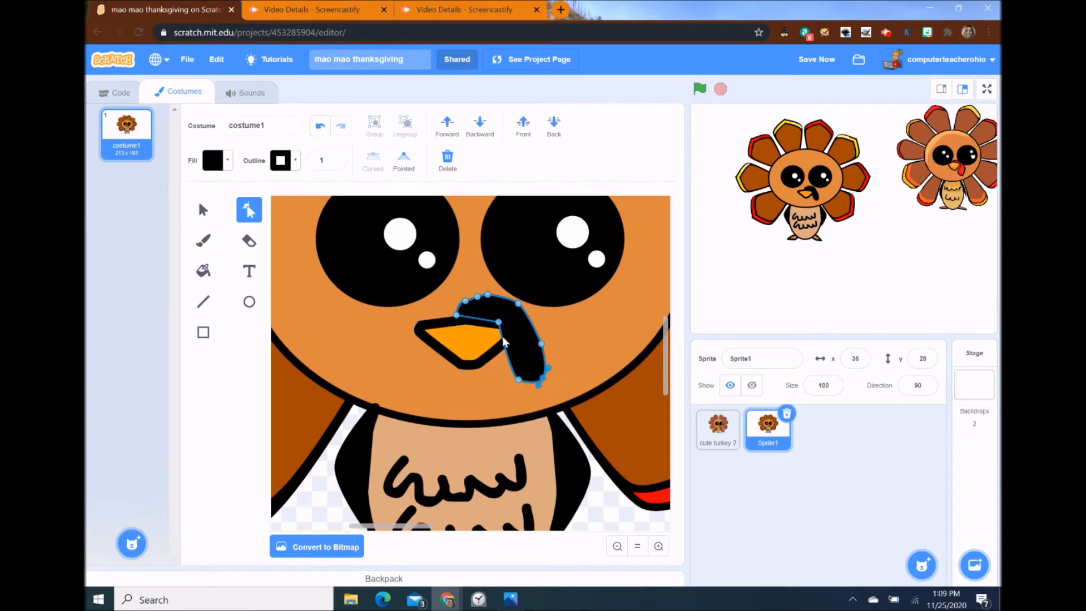
left_click_drag(503, 334, 550, 323)
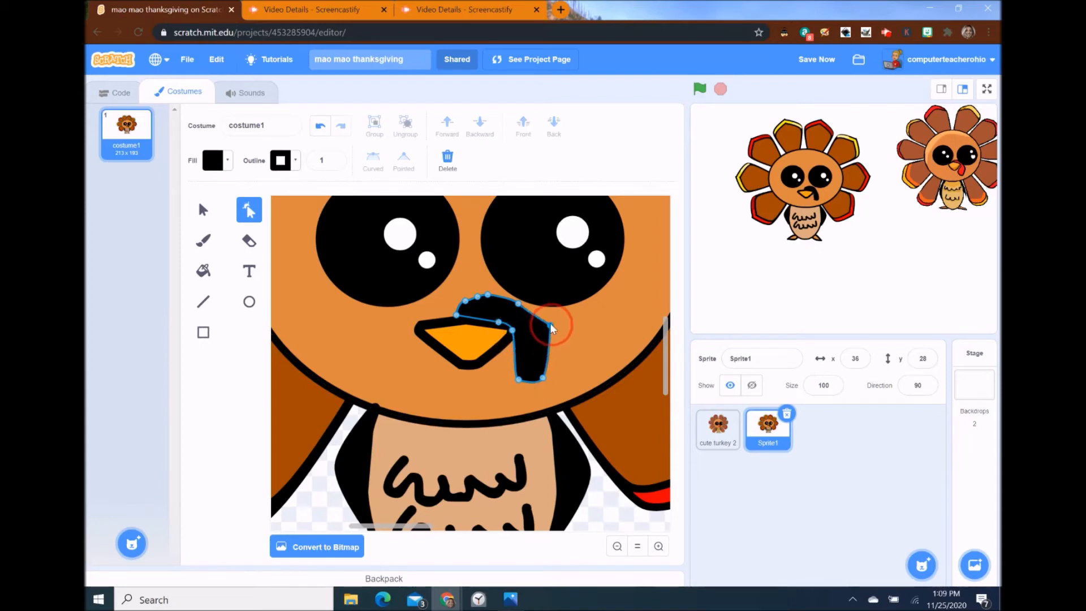
left_click_drag(529, 381, 527, 388)
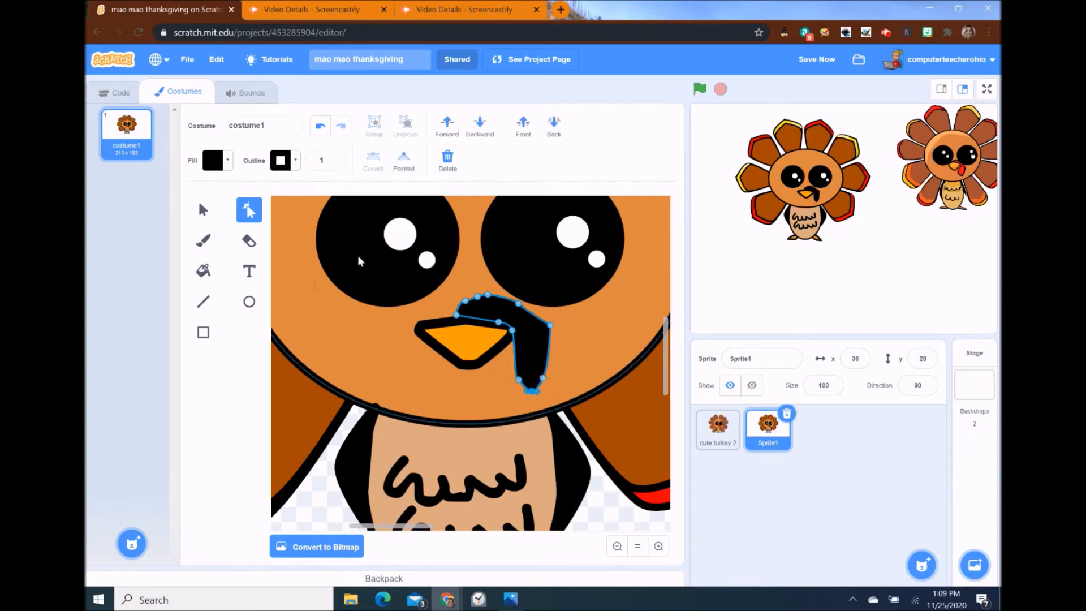
left_click(213, 160)
left_click_drag(169, 308, 250, 309)
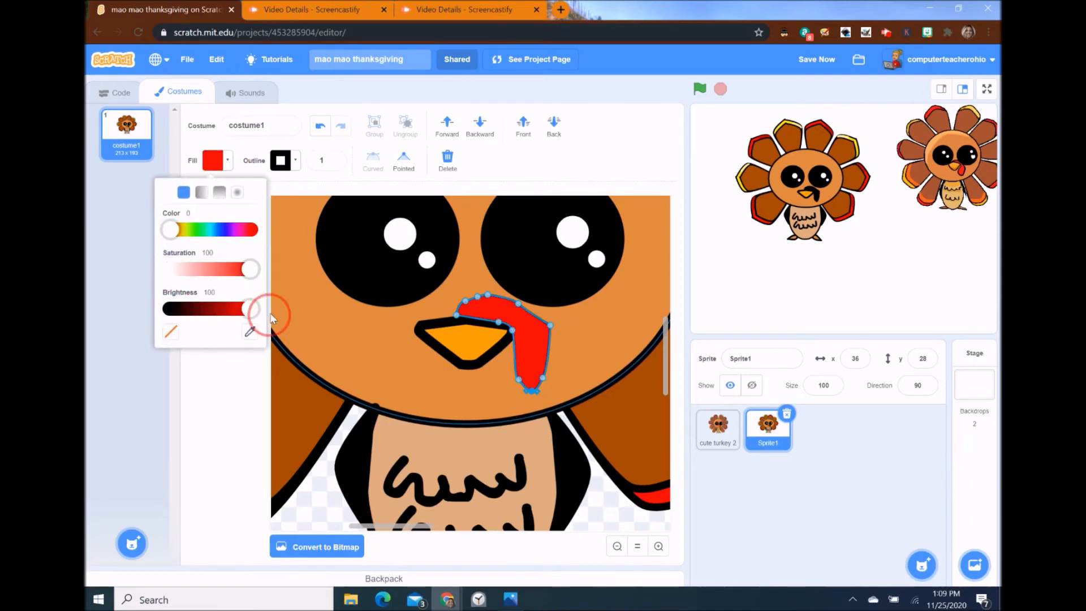
- Set the wattle's outline width to 4
left_click(334, 158)
left_click(334, 158)
left_click(334, 158)
left_click(334, 158)
left_click(334, 159)
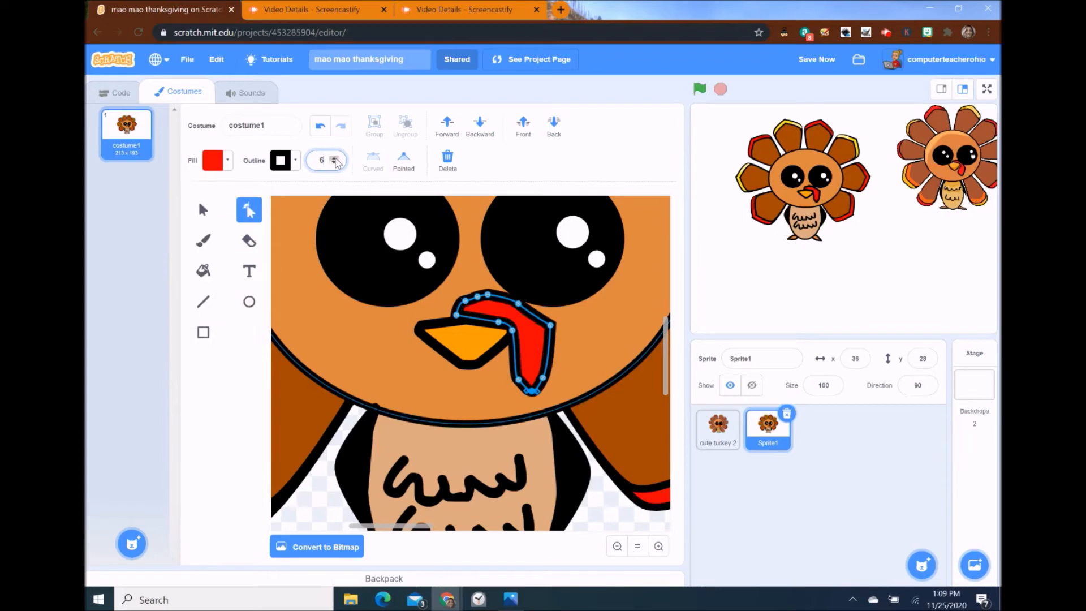
left_click(334, 163)
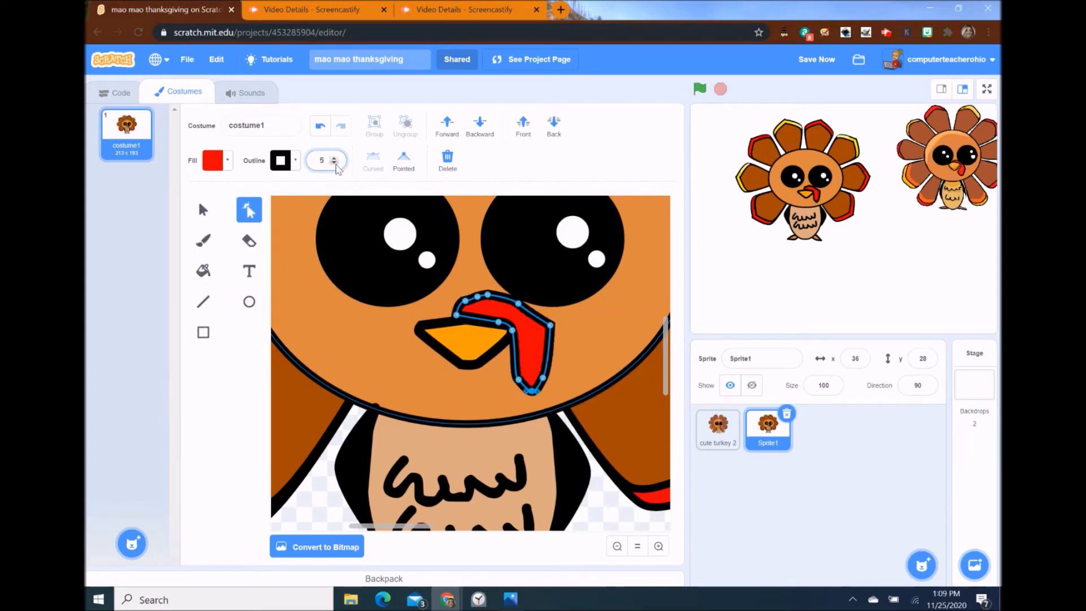
left_click(335, 163)
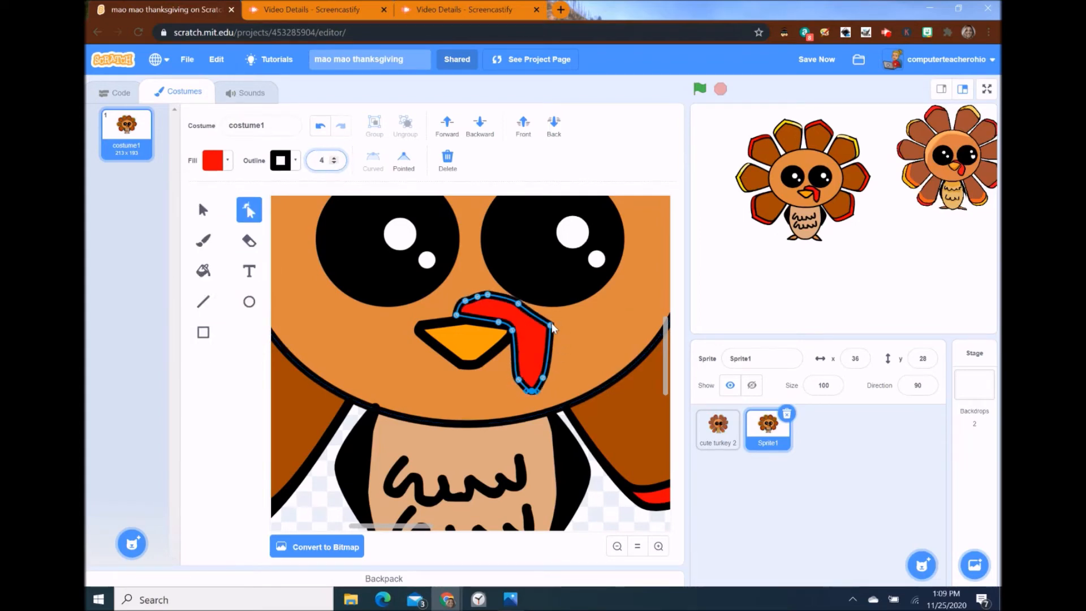
left_click(252, 207)
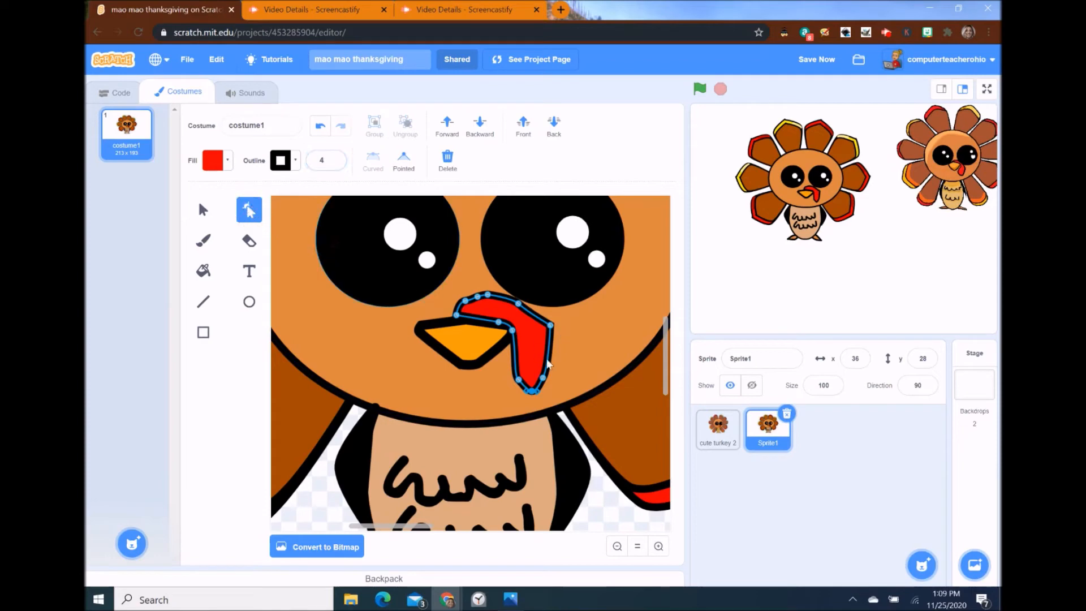
- Add, move and delete points on the wattle outline to smooth its edges
left_click(538, 312)
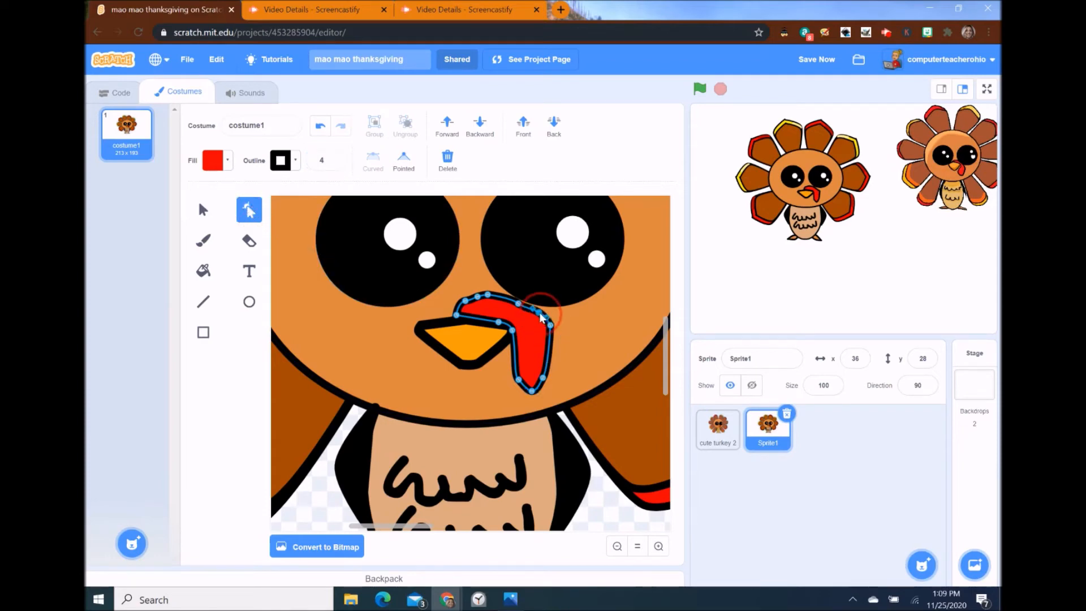
left_click(551, 342)
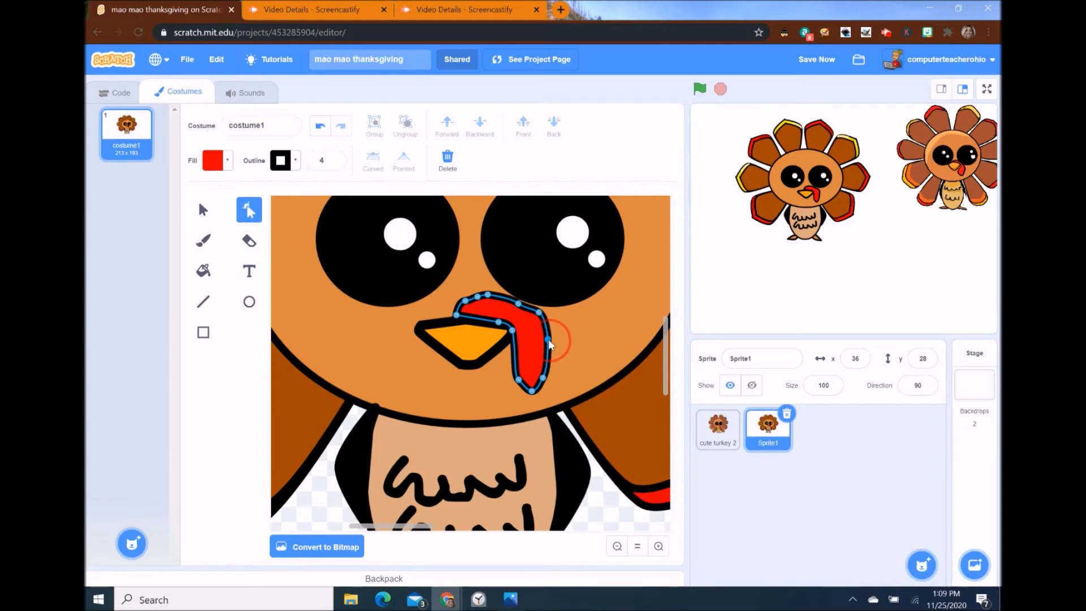
left_click(513, 295)
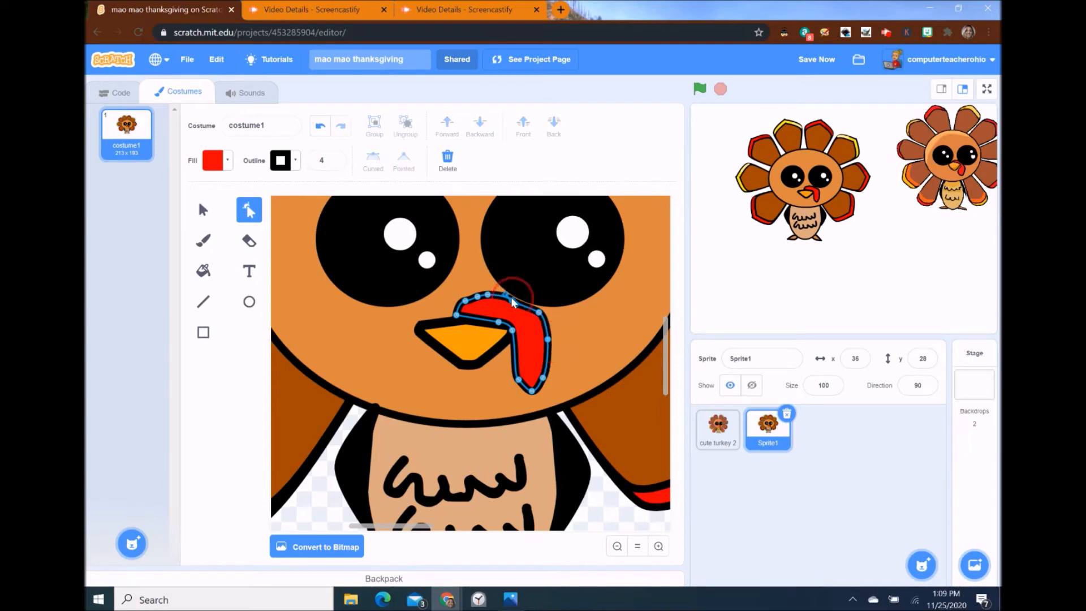
left_click(514, 304)
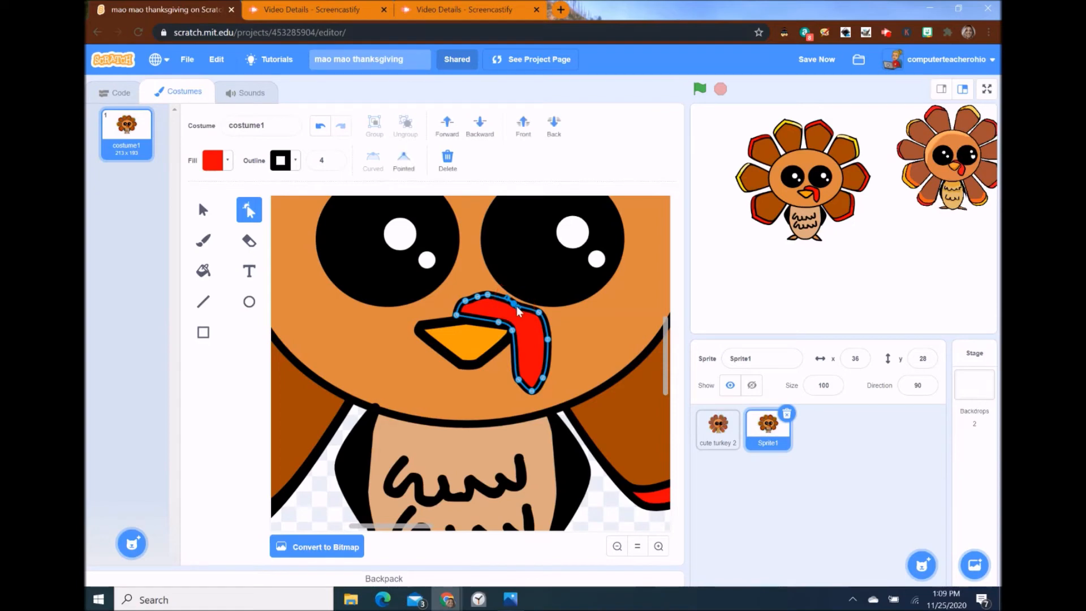
left_click_drag(487, 294, 495, 297)
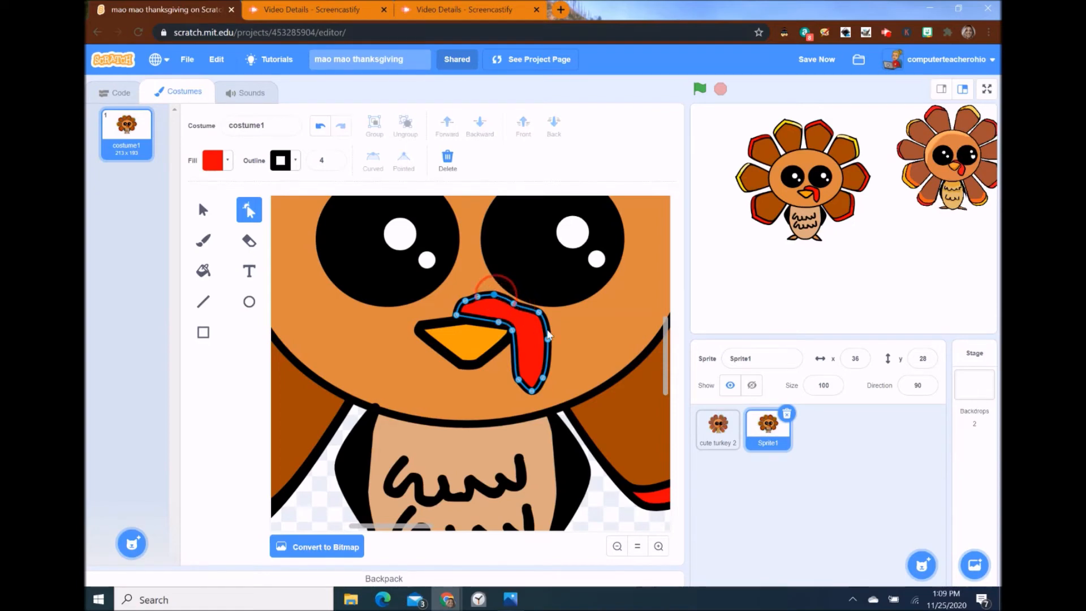
key("Delete")
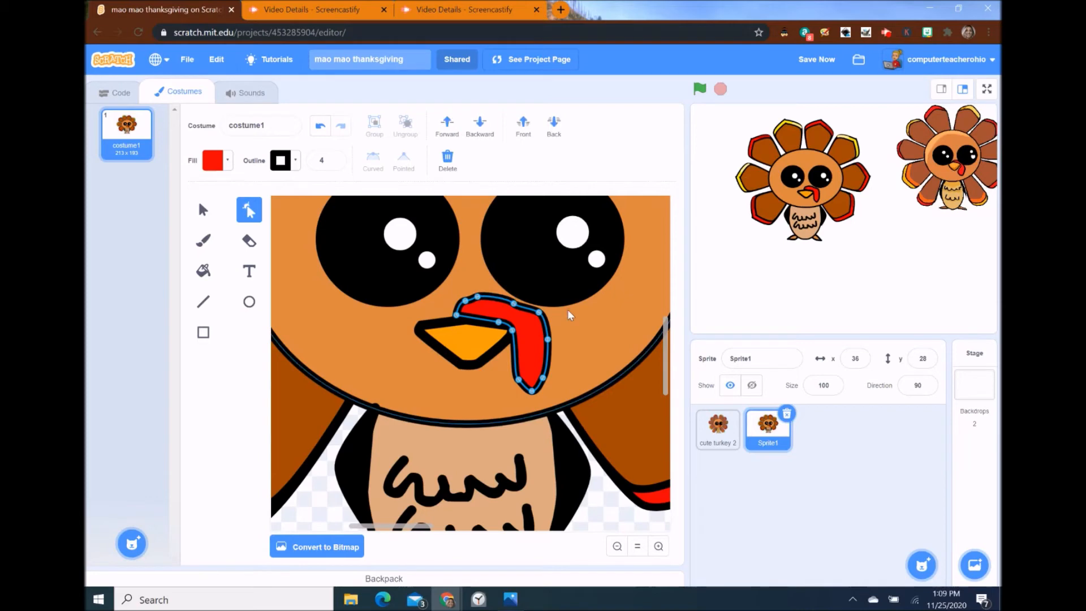
double_click(514, 304)
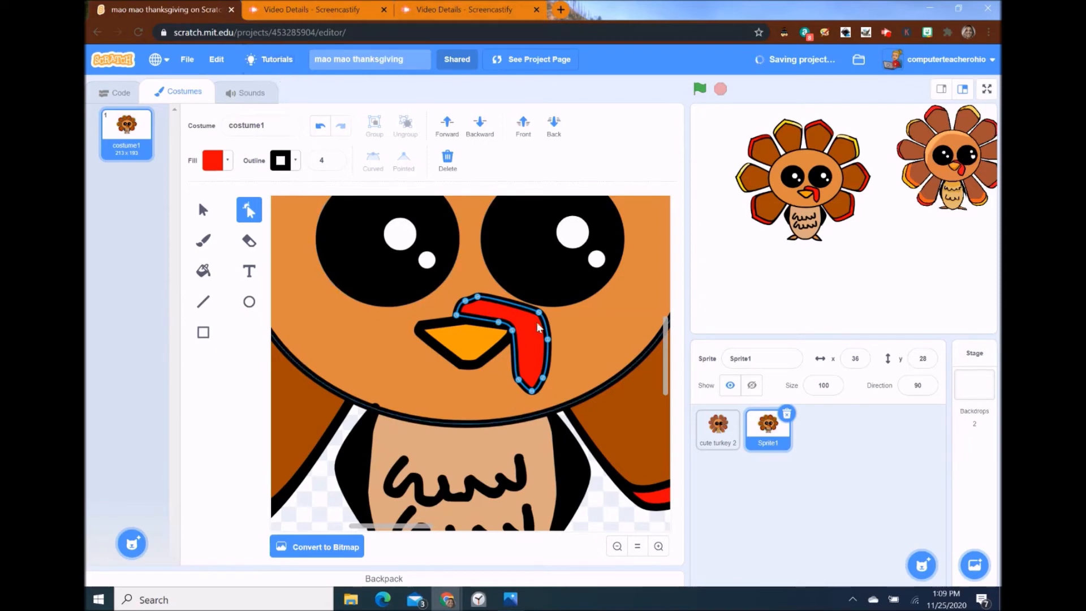
left_click(520, 309)
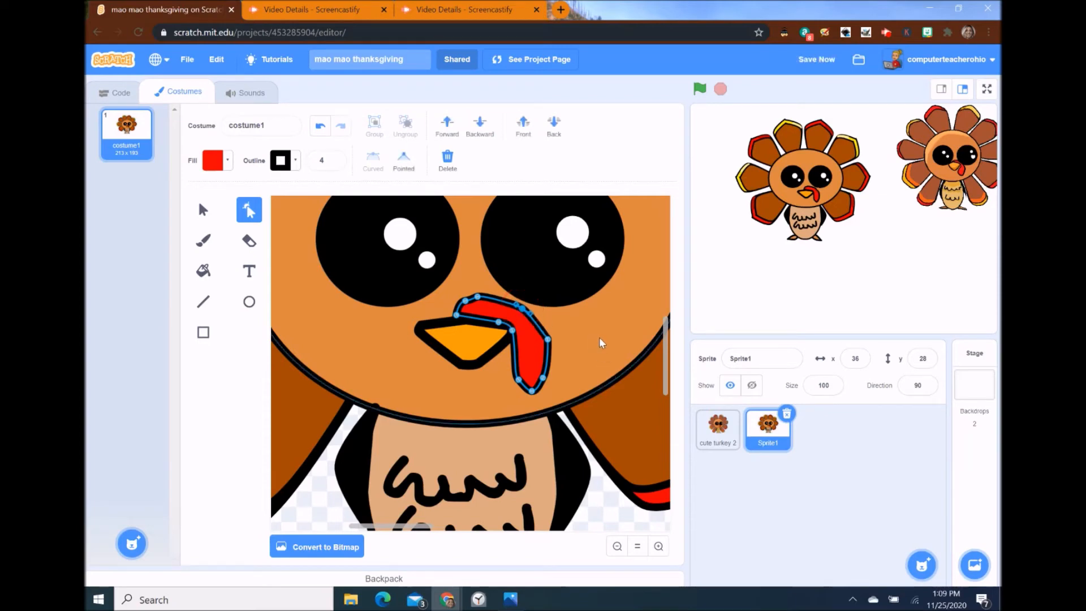
left_click(544, 341)
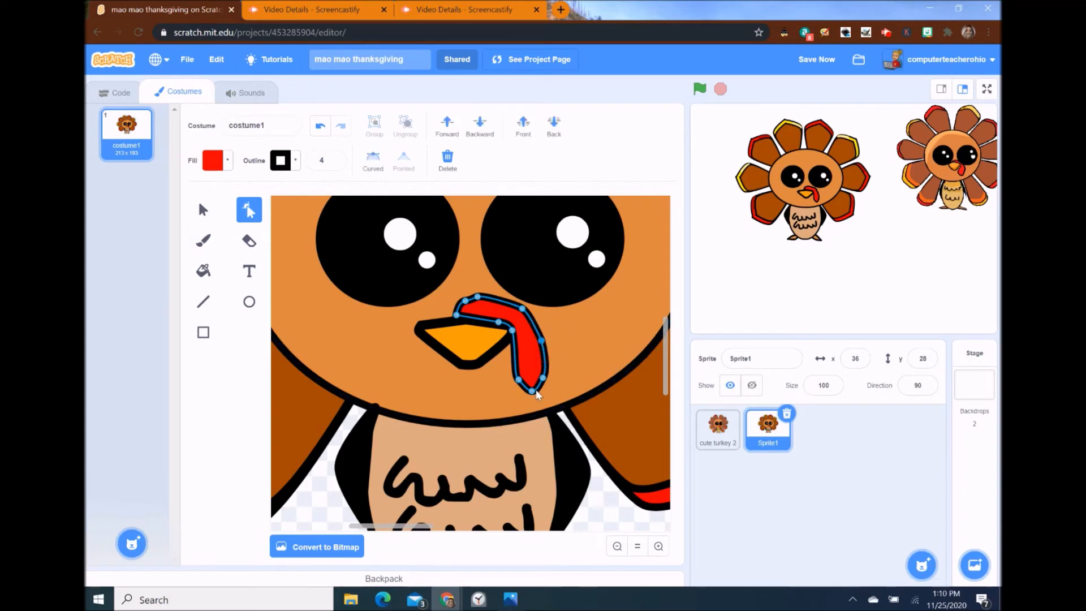
left_click(464, 302)
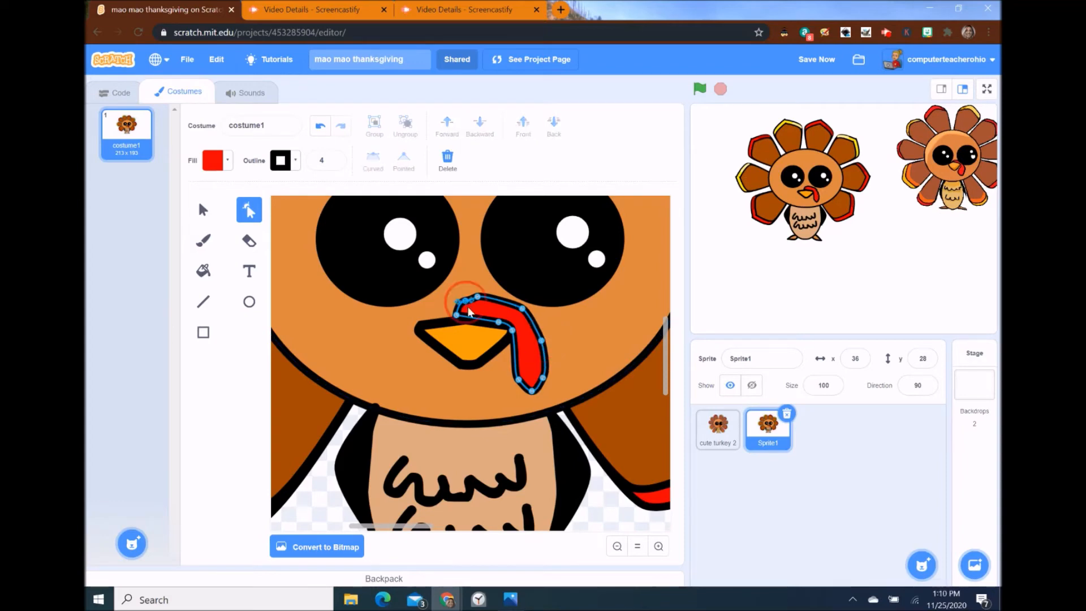
key("Delete")
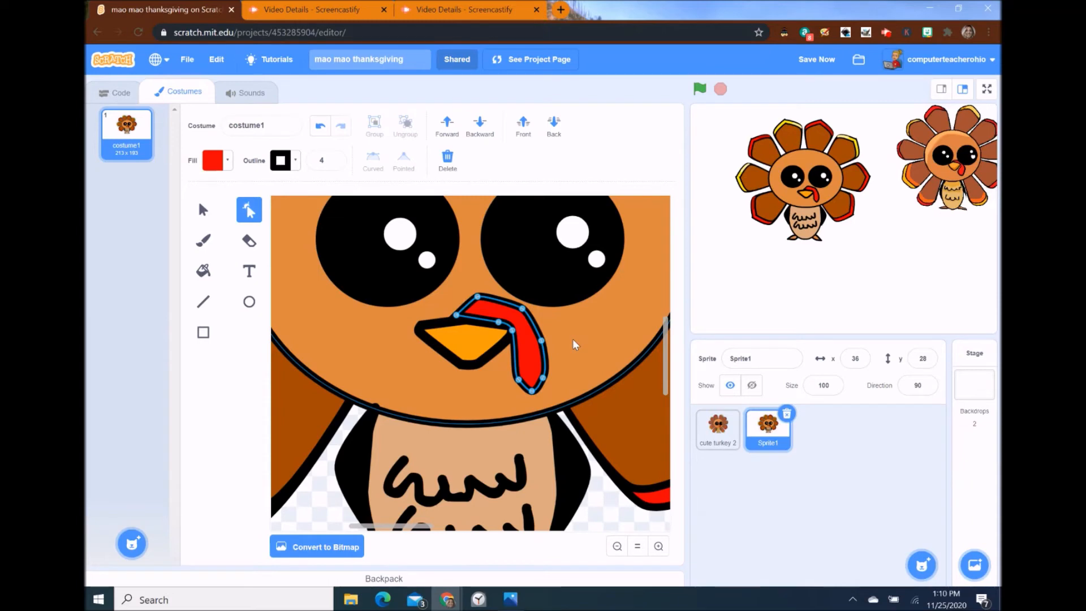
- Zoom out and send the curved outline along the body's left side to the back
left_click(618, 547)
left_click(618, 547)
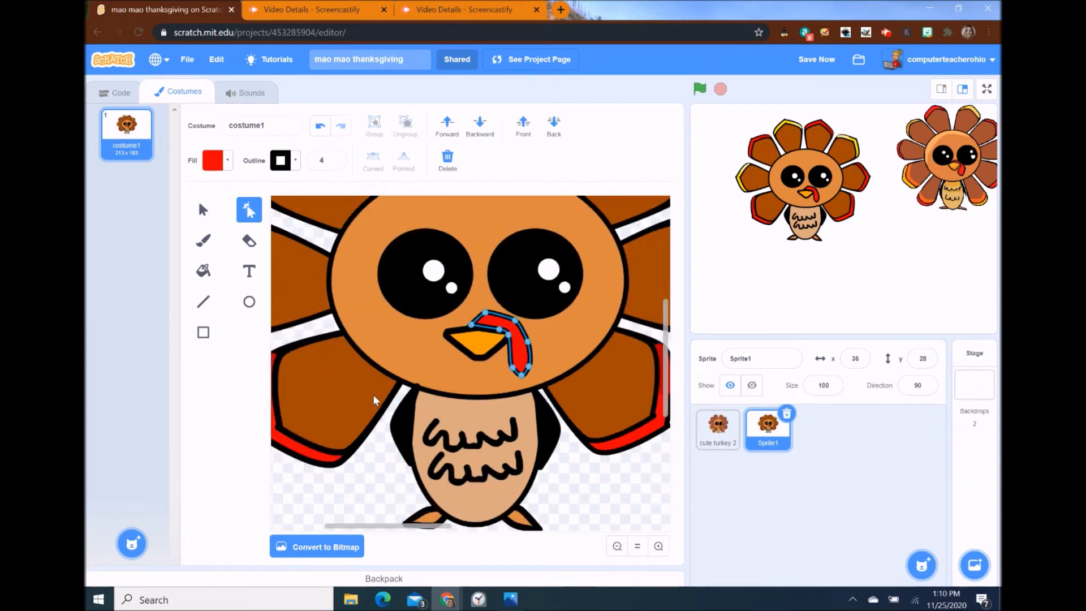
left_click(203, 209)
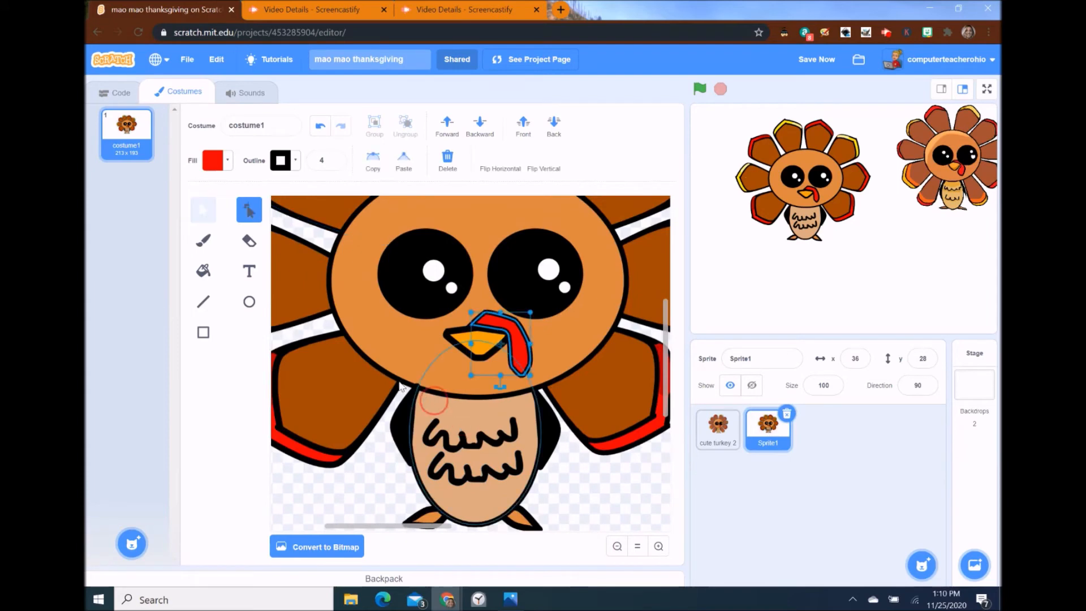
left_click(417, 390)
left_click(405, 403)
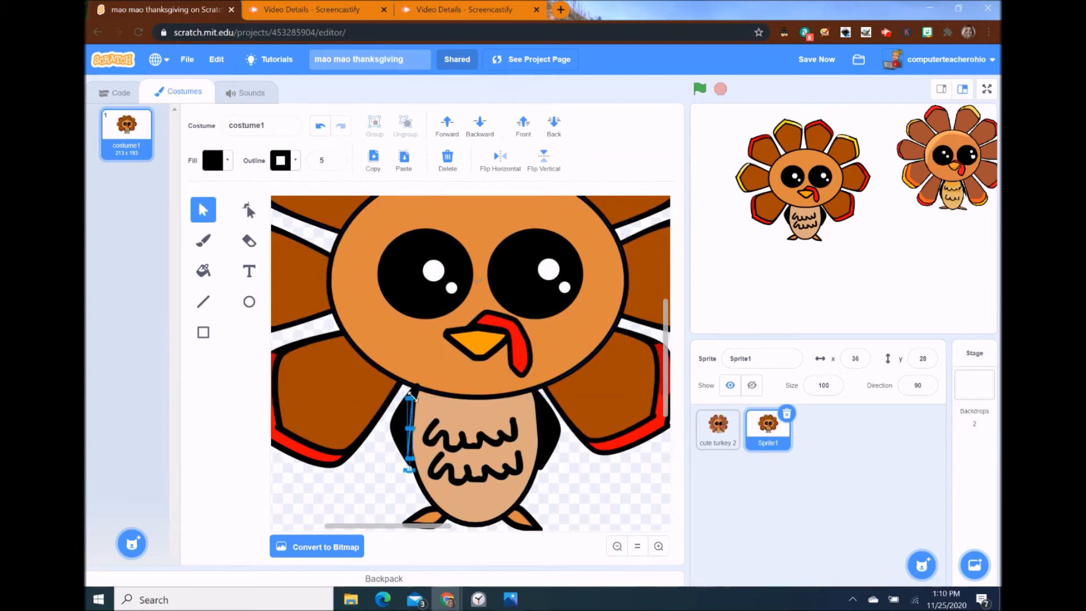
left_click(414, 392)
left_click(553, 125)
left_click(604, 485)
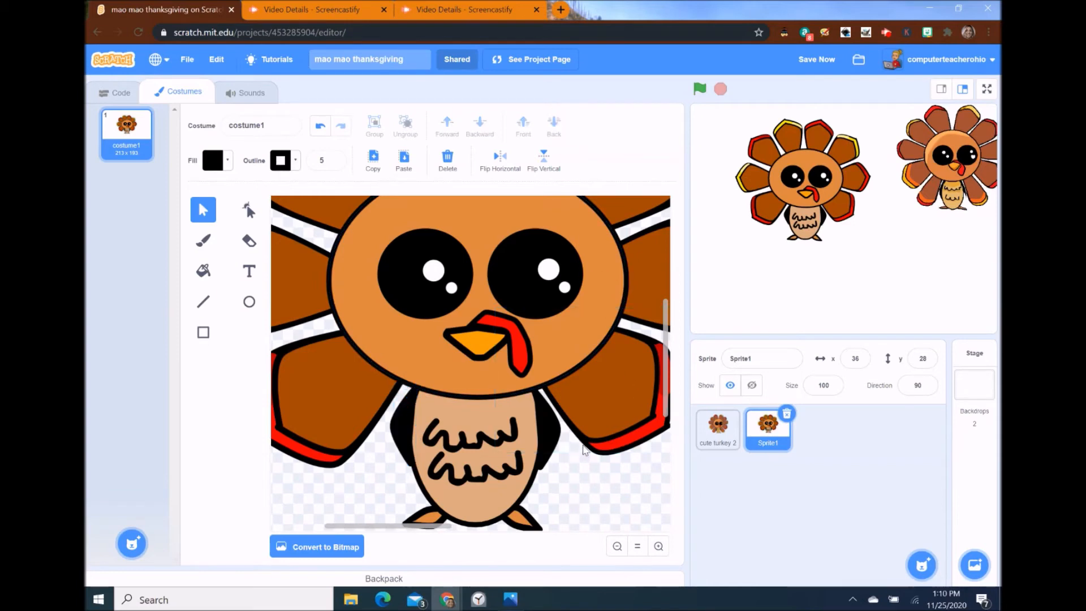
scroll(486, 236, "up", 3)
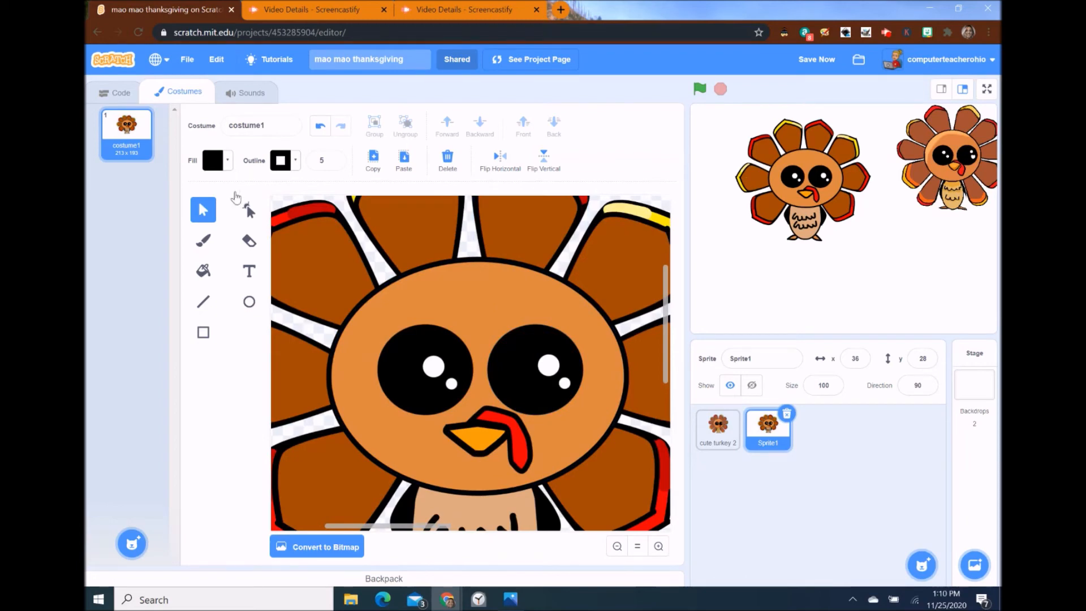
left_click(203, 240)
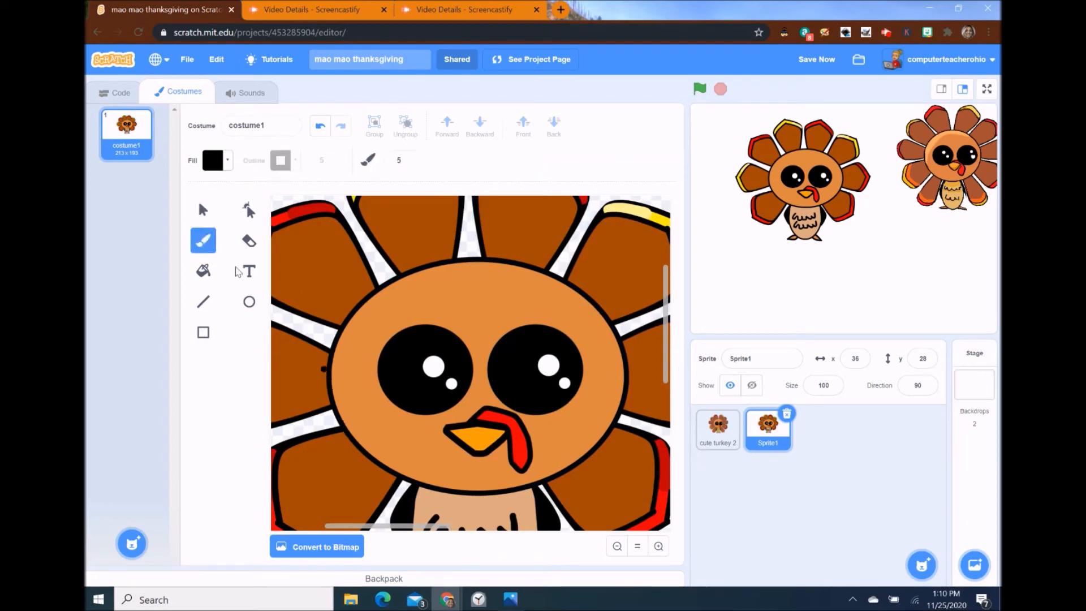
- Draw a rectangle over the turkey's forehead filled with the tan belly colour, sampled with the eyedropper
left_click(204, 333)
scroll(396, 452, "down", 2)
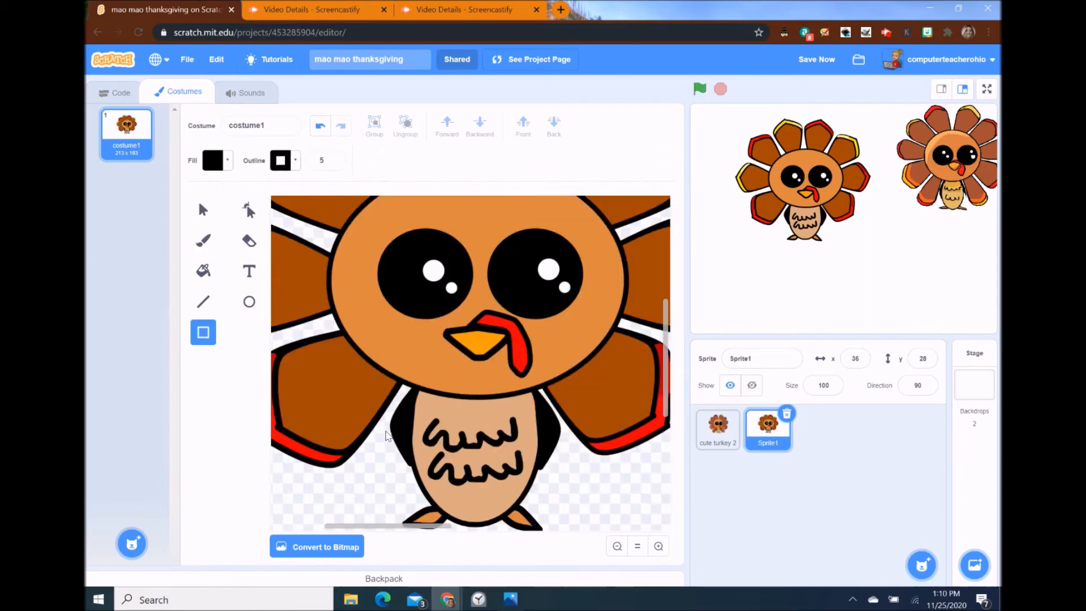
left_click(224, 161)
left_click(249, 333)
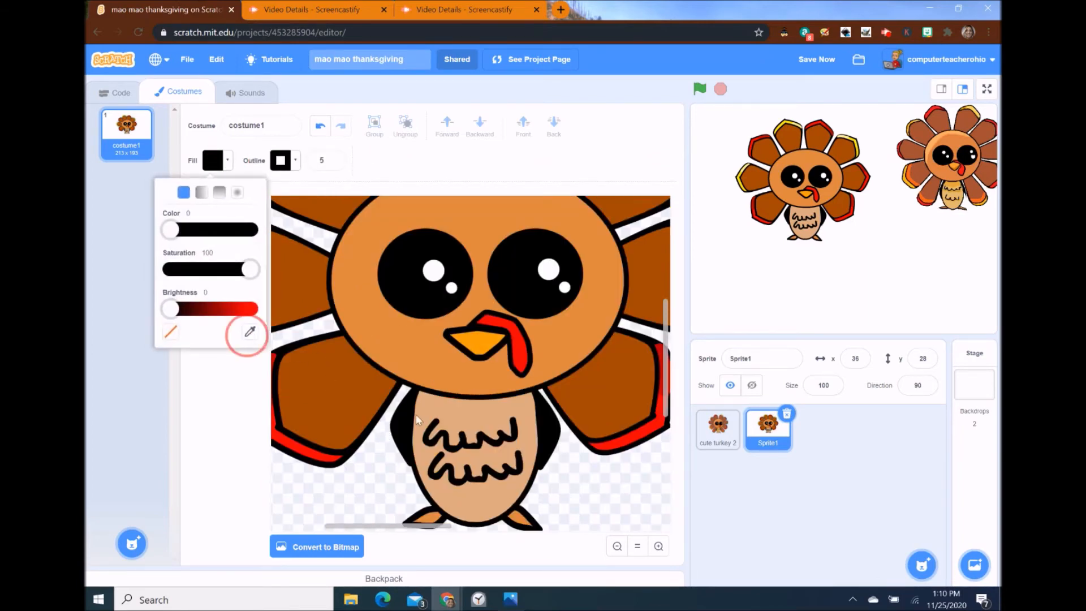
left_click(475, 417)
scroll(450, 351, "up", 5)
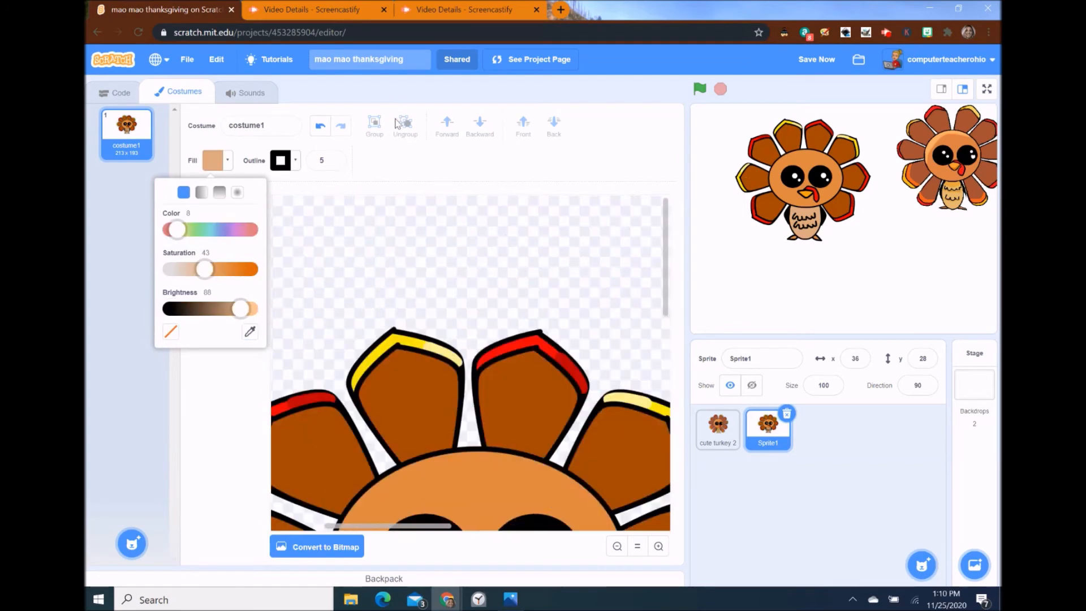
left_click(411, 208)
scroll(419, 371, "down", 4)
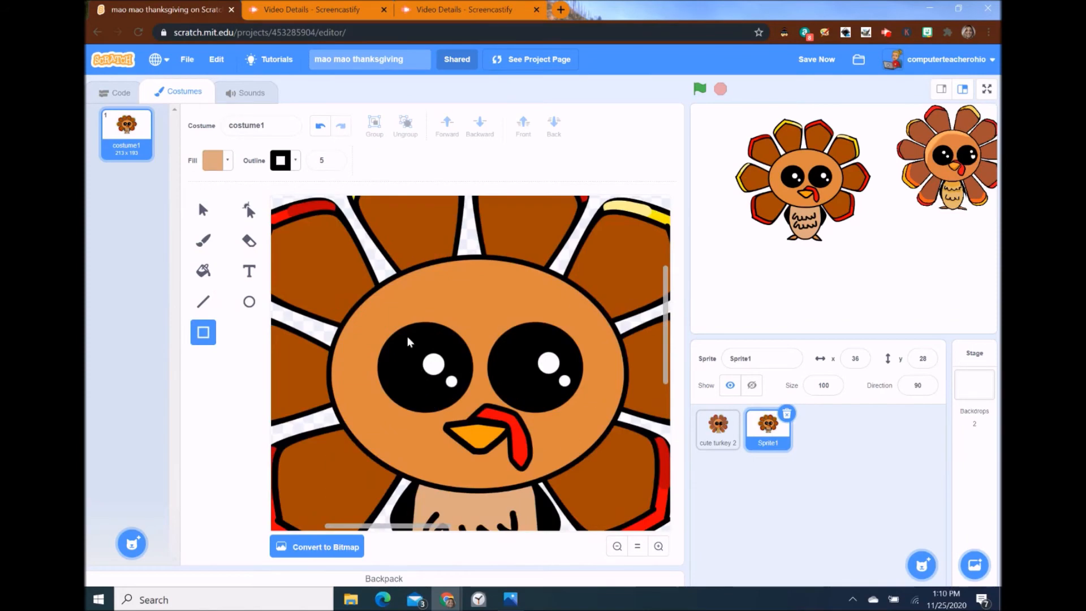
left_click_drag(368, 314, 449, 289)
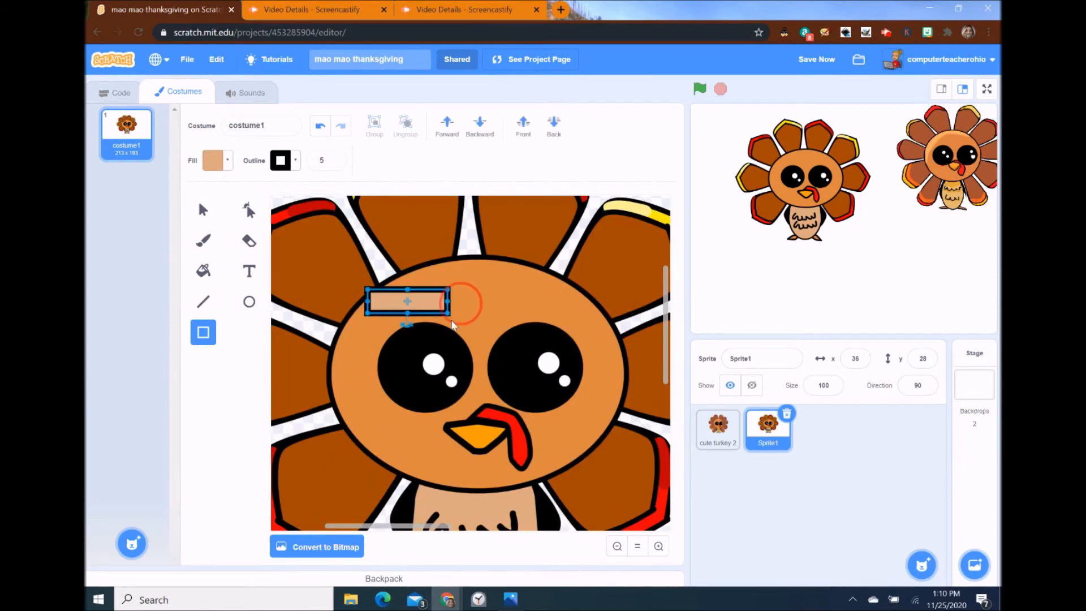
- Remove the tan rectangle's outline and rotate it to a diagonal
left_click(288, 161)
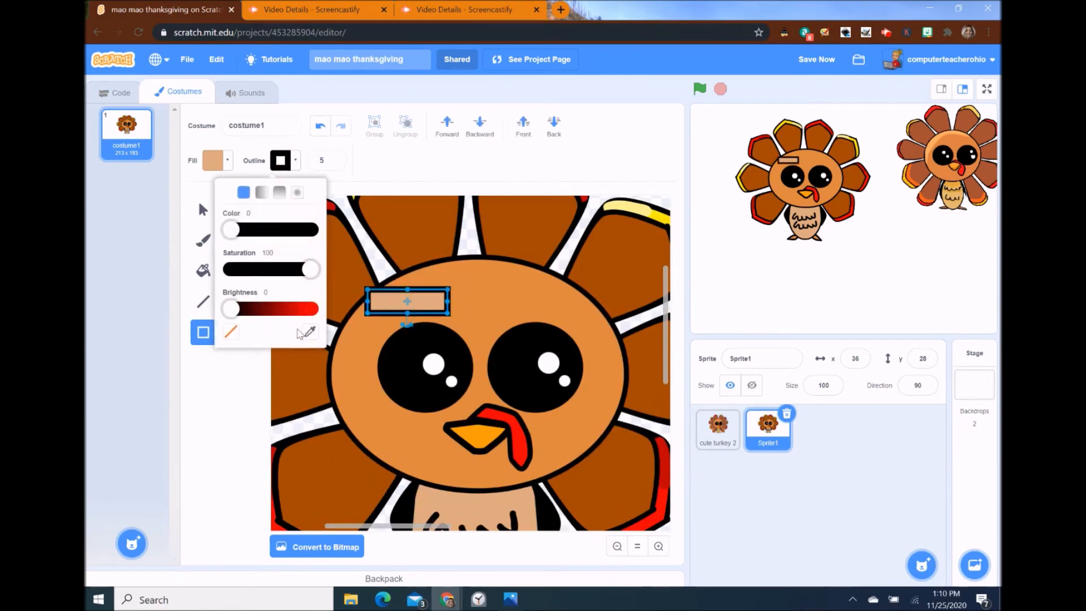
left_click(233, 332)
mouse_move(406, 323)
left_mouse_down()
mouse_move(429, 314)
mouse_move(416, 318)
left_mouse_up()
- Reshape the rectangle's points so it bends along the head's top edge
left_click(249, 210)
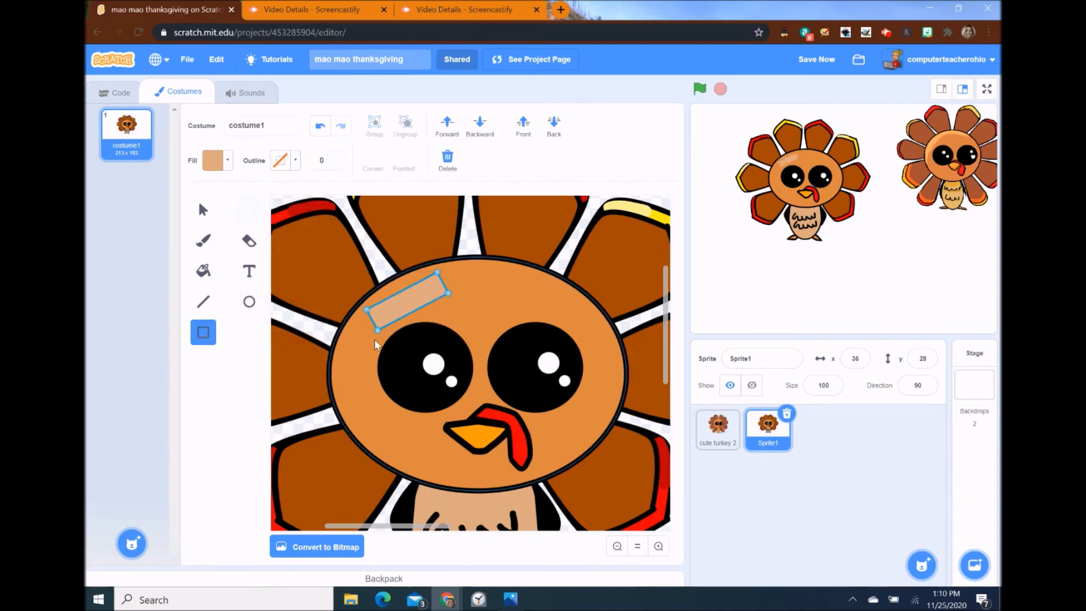
left_click_drag(377, 328, 333, 353)
left_click_drag(364, 312, 359, 306)
left_click(348, 323)
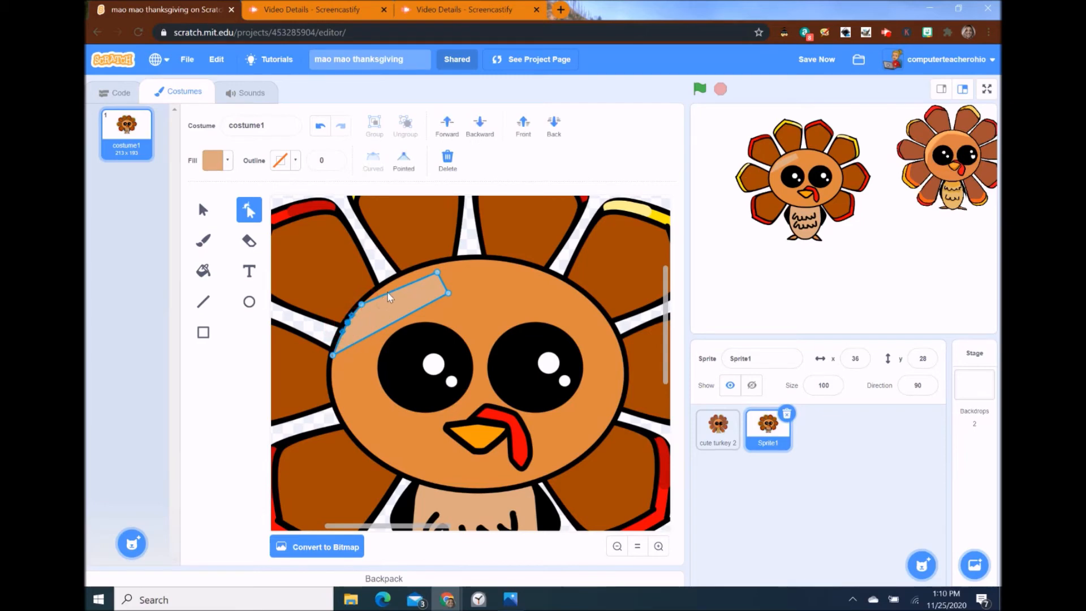
left_click_drag(395, 281, 550, 274)
left_click(516, 262)
left_click_drag(516, 262, 516, 263)
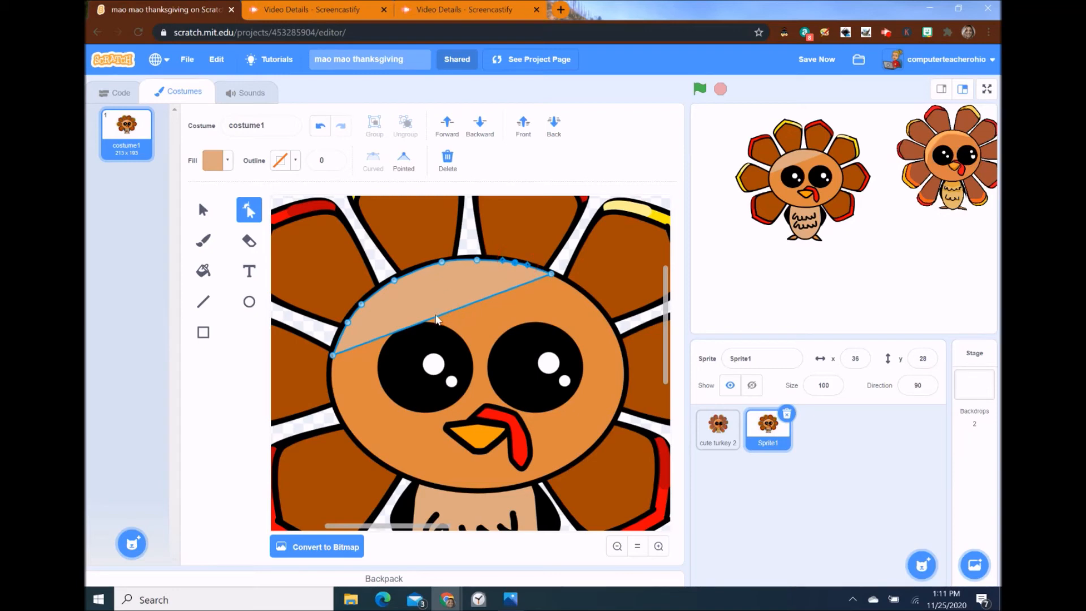
- Refine the highlight into a crescent by curving its edges, stretching its ends and deleting an extra point
left_click_drag(436, 317, 429, 283)
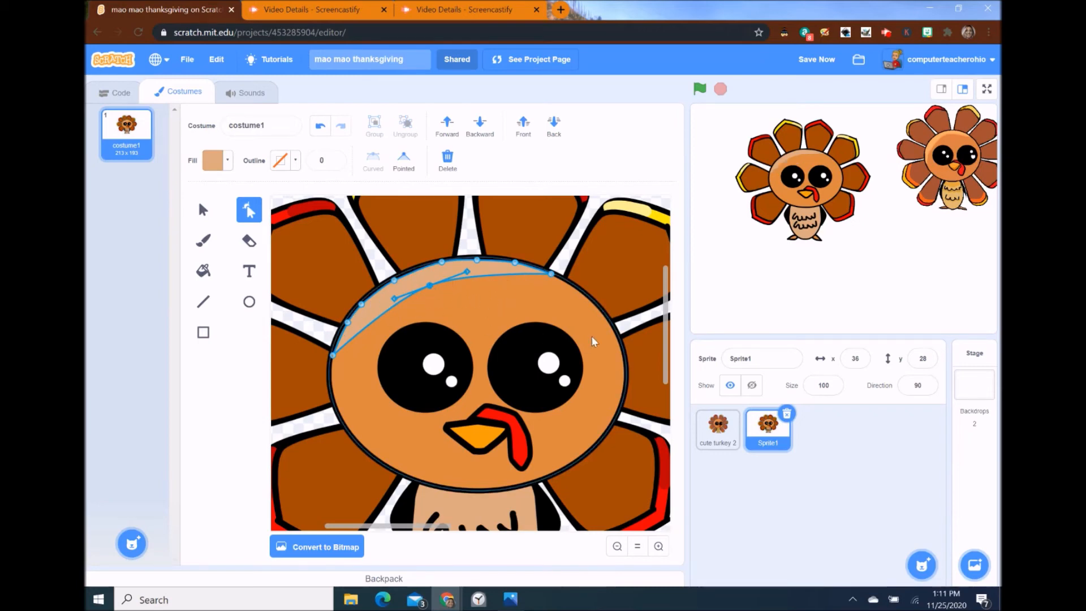
left_click_drag(498, 273, 511, 286)
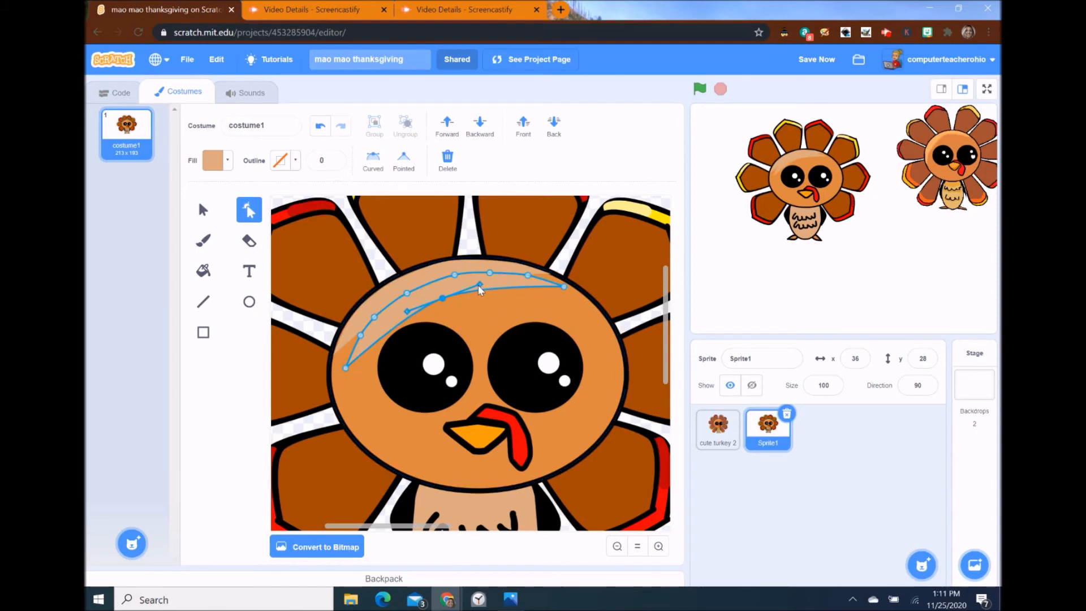
left_click_drag(345, 369, 331, 386)
left_click_drag(360, 337, 333, 354)
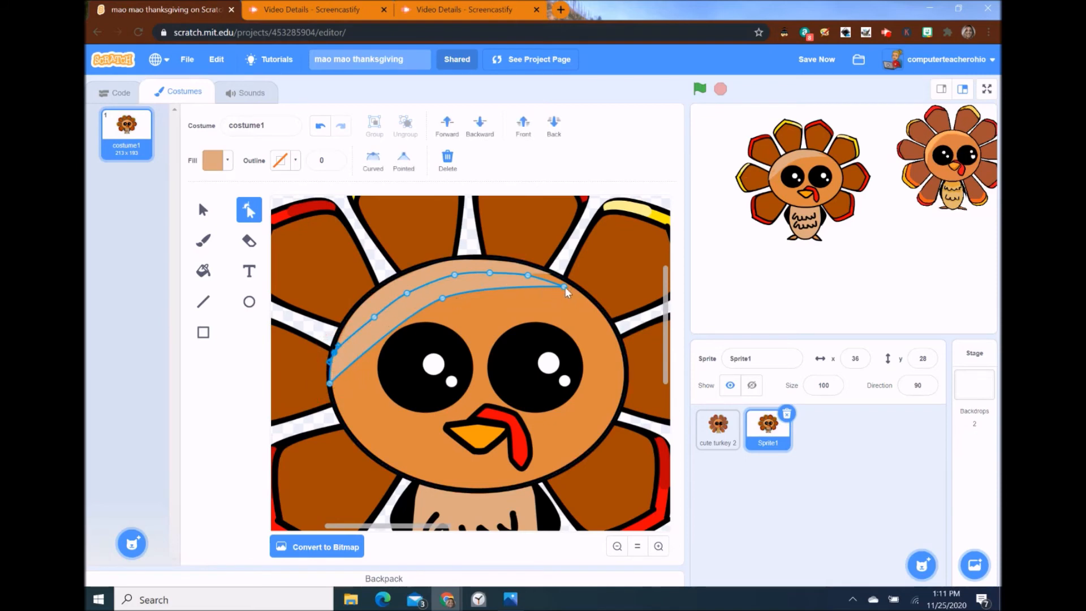
mouse_move(567, 285)
left_mouse_down()
mouse_move(576, 287)
mouse_move(553, 275)
left_mouse_up()
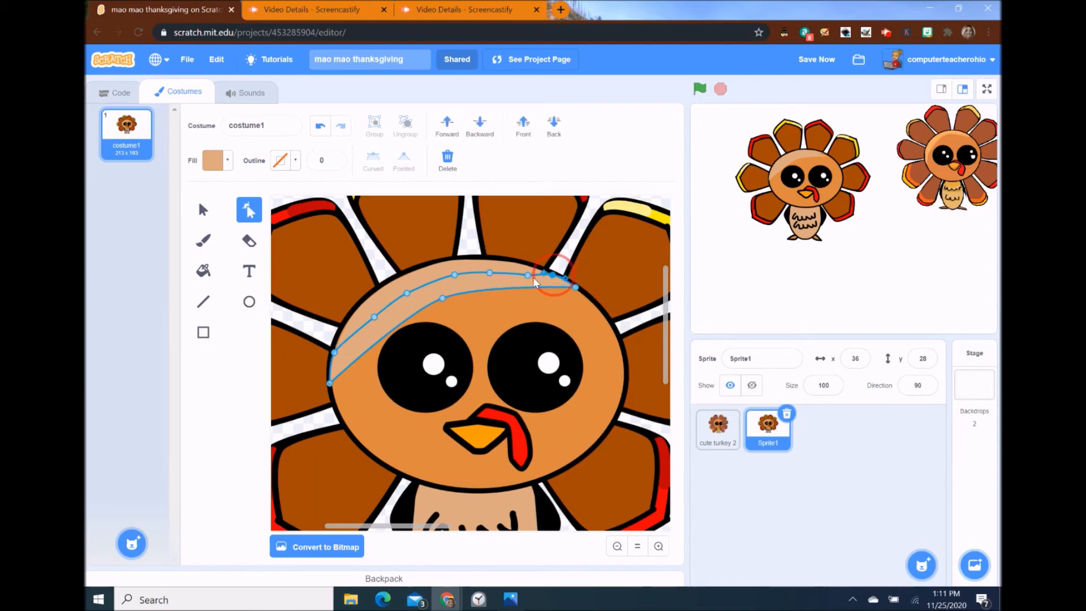
left_click(528, 274)
key("Delete")
- Make the head highlight's fill colour slightly more saturated
left_click(203, 210)
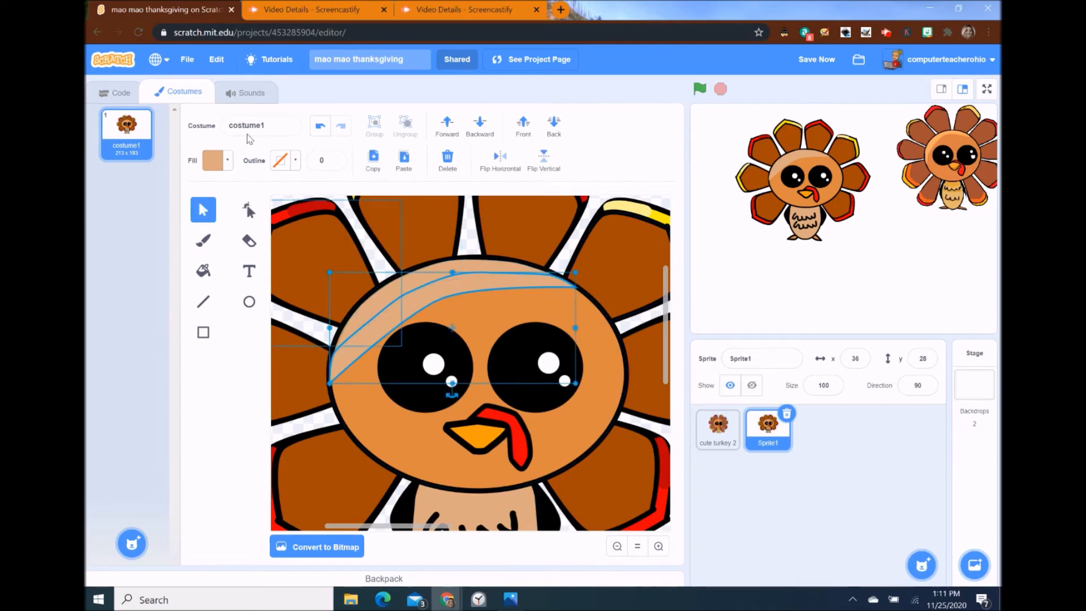
left_click(216, 162)
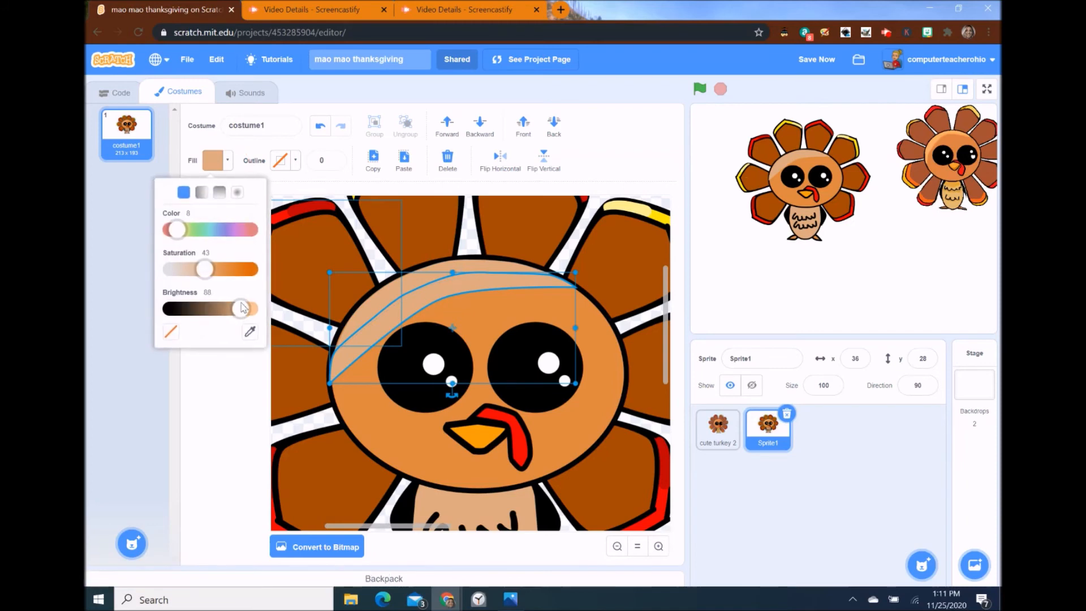
left_click_drag(216, 272, 221, 272)
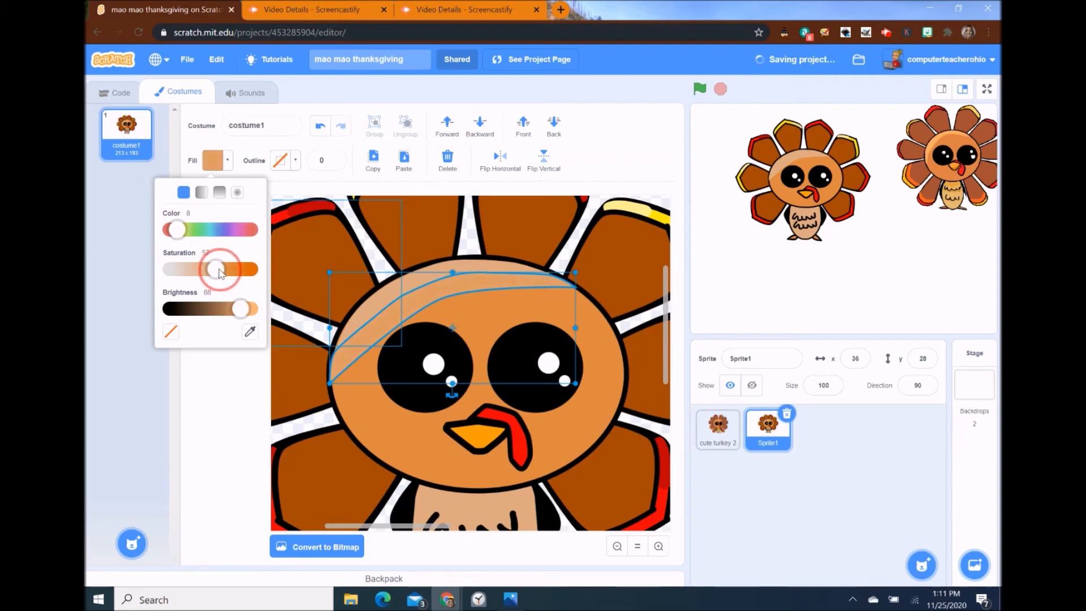
left_click(594, 184)
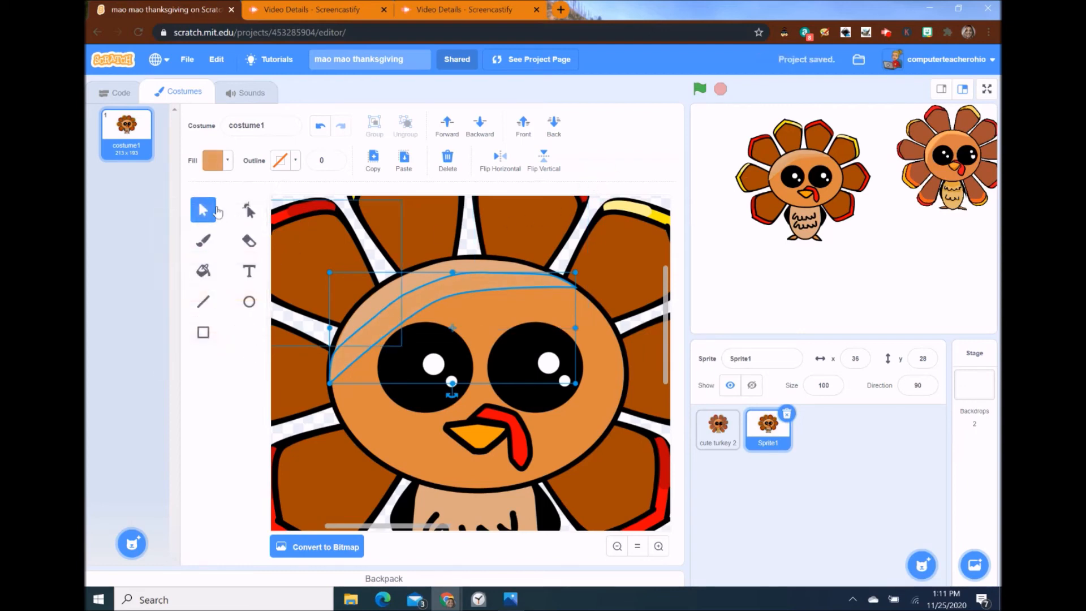
- Select the left and upper-right feathers and the head shape in turn
left_click(246, 356)
left_click(300, 382)
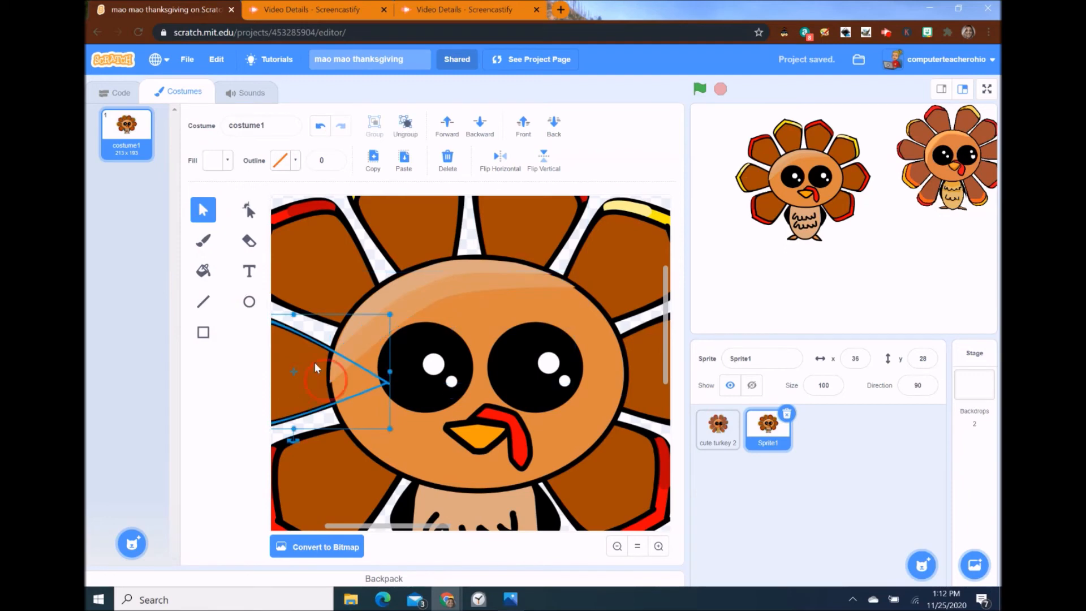
left_click(613, 182)
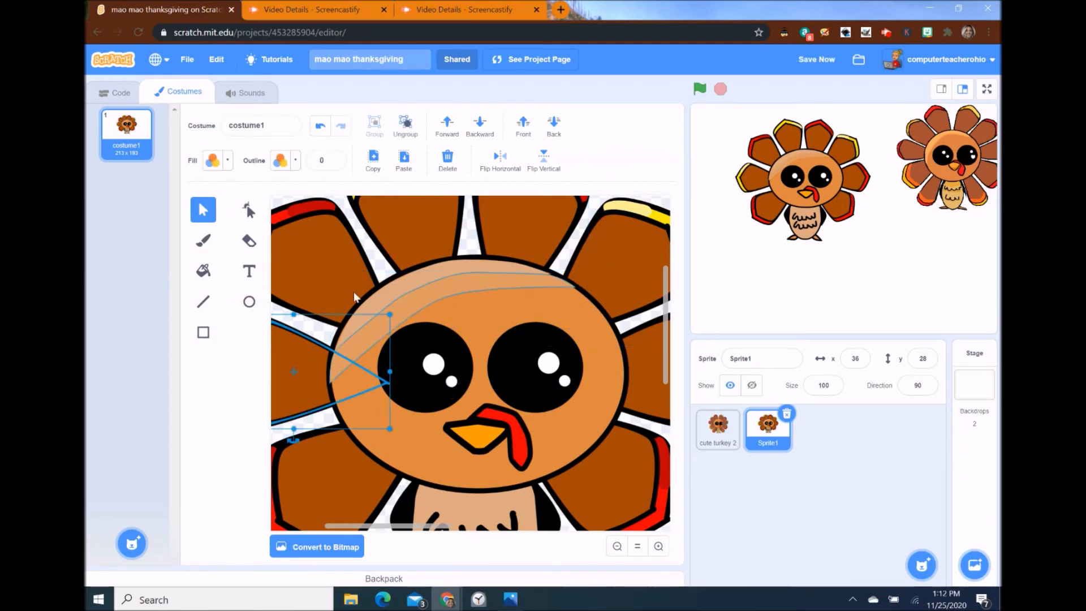
left_click(595, 212)
left_click(574, 243)
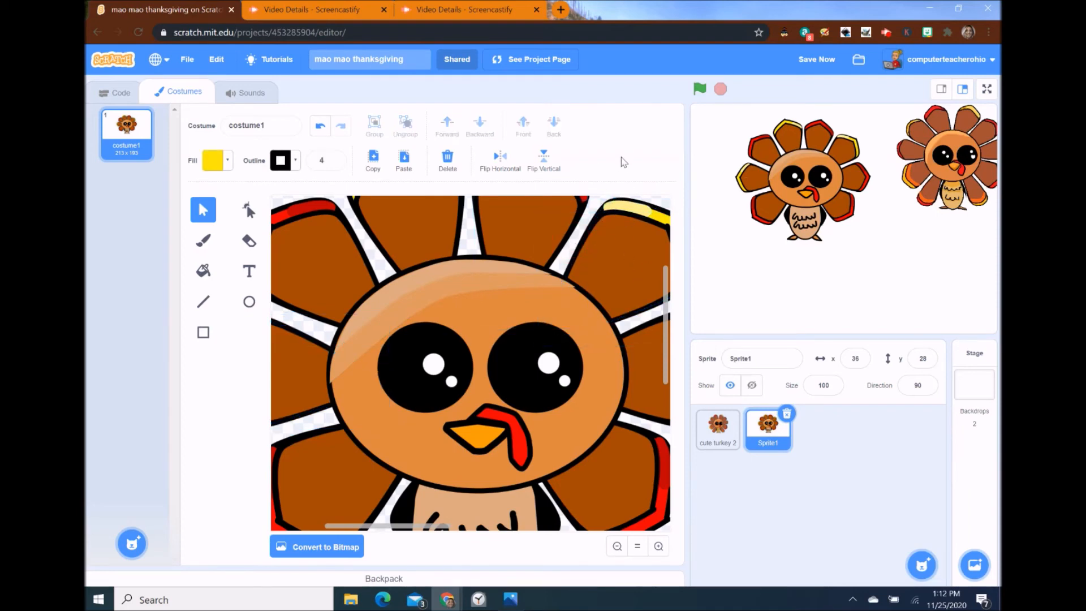
left_click(515, 262)
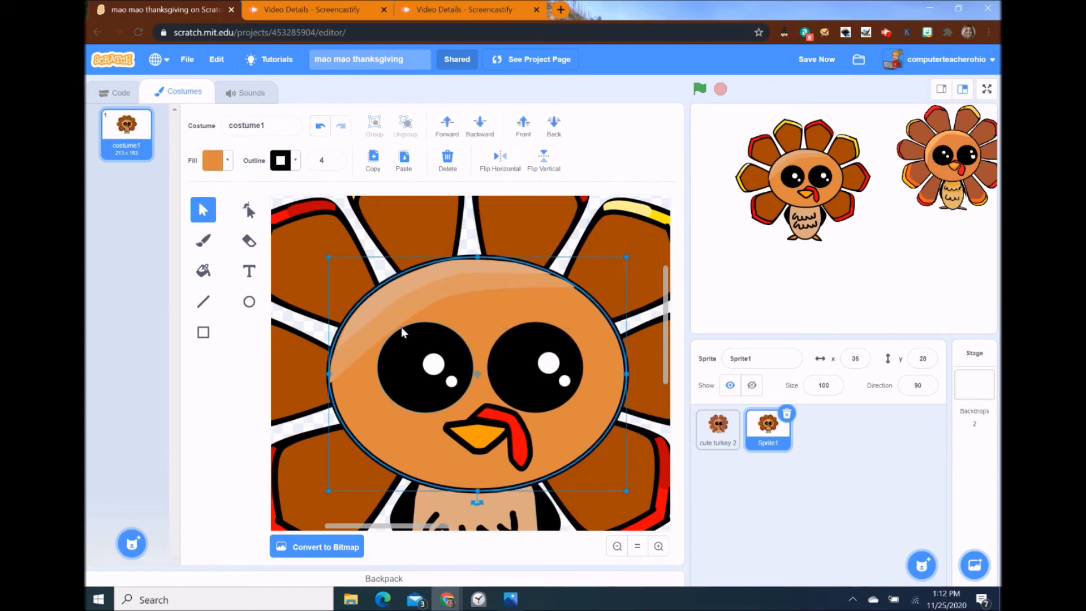
- Enlarge the head highlight slightly down and to the left, then deselect it
left_click(334, 380)
left_click_drag(333, 380, 332, 382)
left_click(368, 318)
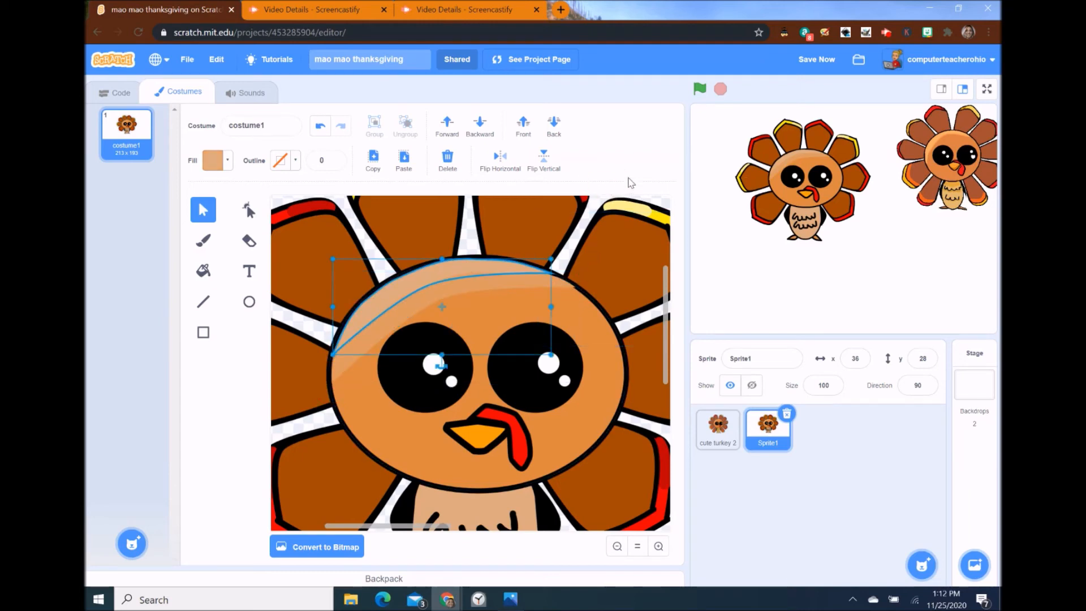
left_click(642, 212)
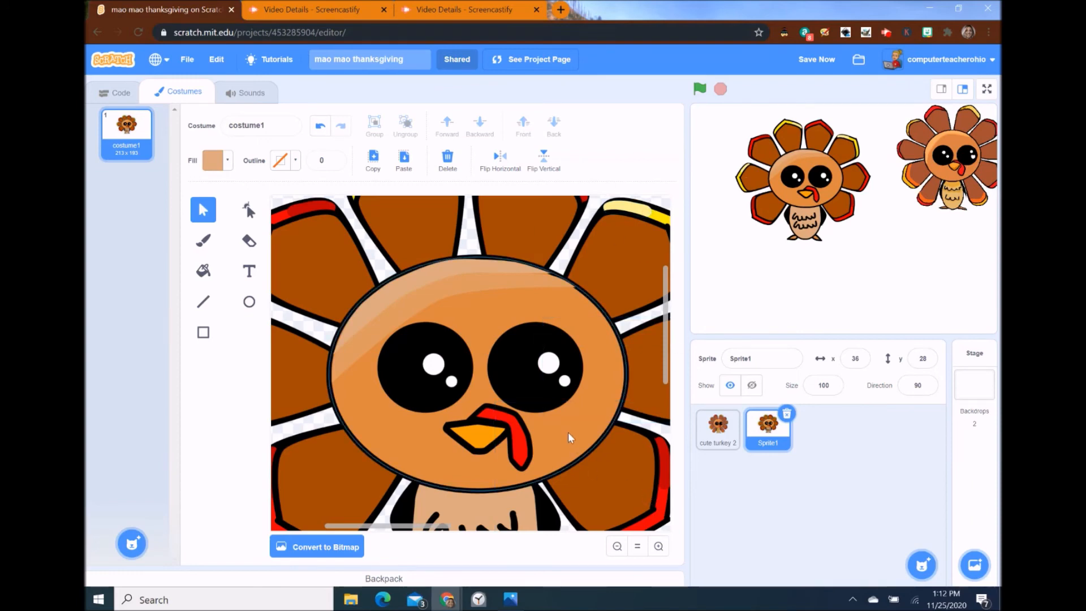
- Cover the neck line with a thin rectangle in the sampled face colour, nudged slightly down
scroll(569, 433, "down", 3)
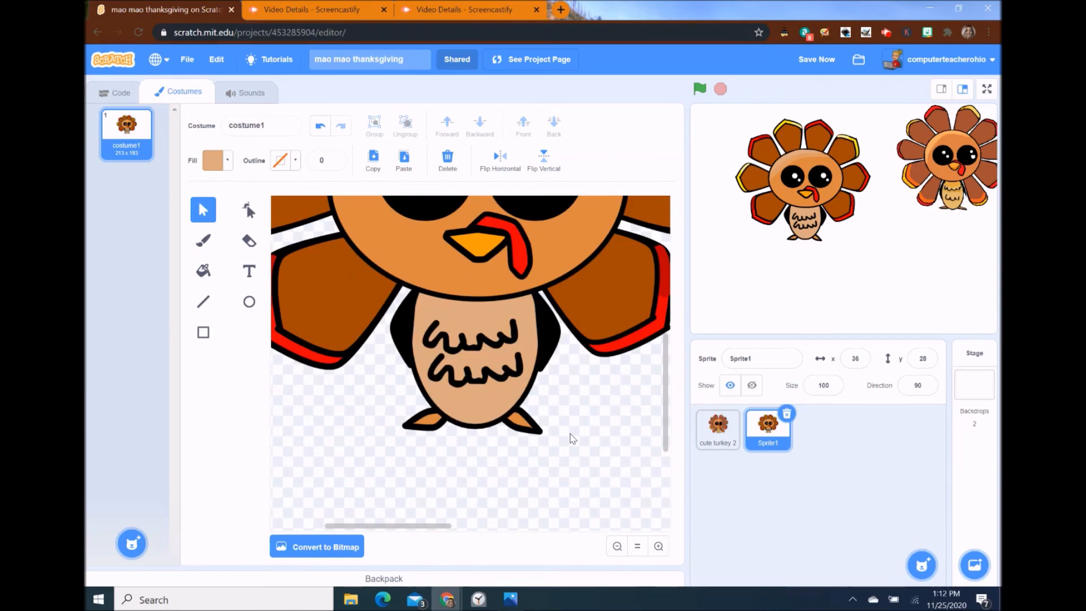
scroll(572, 439, "up", 2)
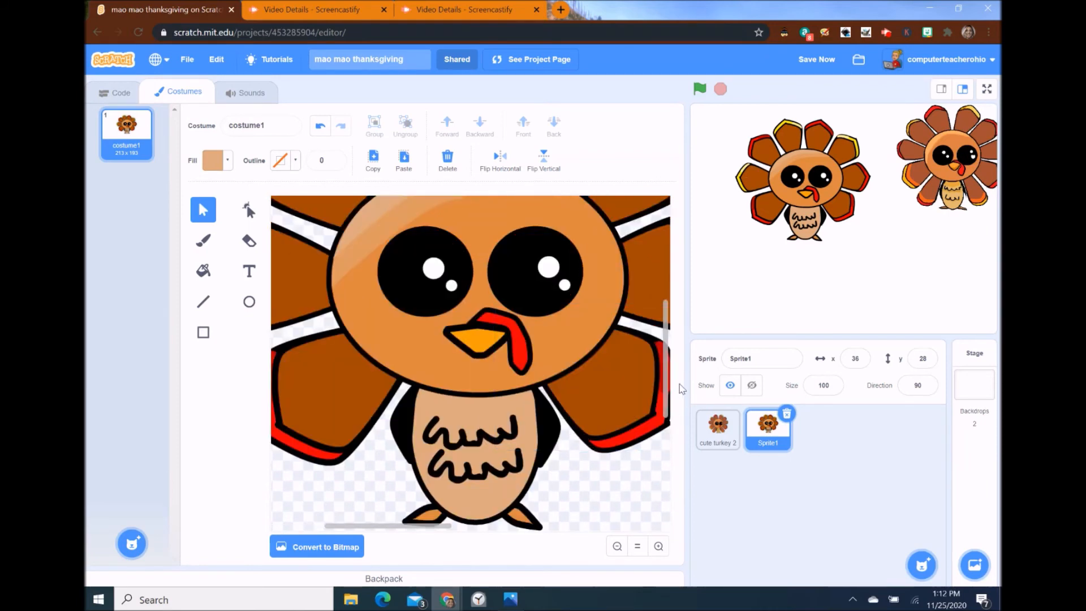
mouse_move(677, 353)
left_mouse_down()
mouse_move(681, 322)
mouse_move(691, 371)
mouse_move(691, 362)
left_mouse_up()
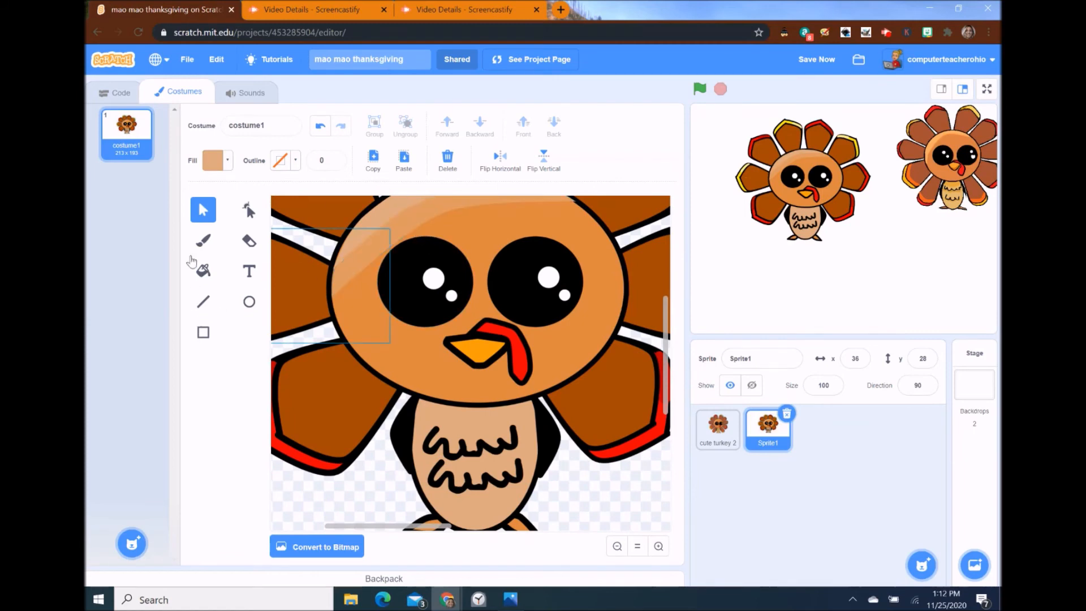
left_click(202, 336)
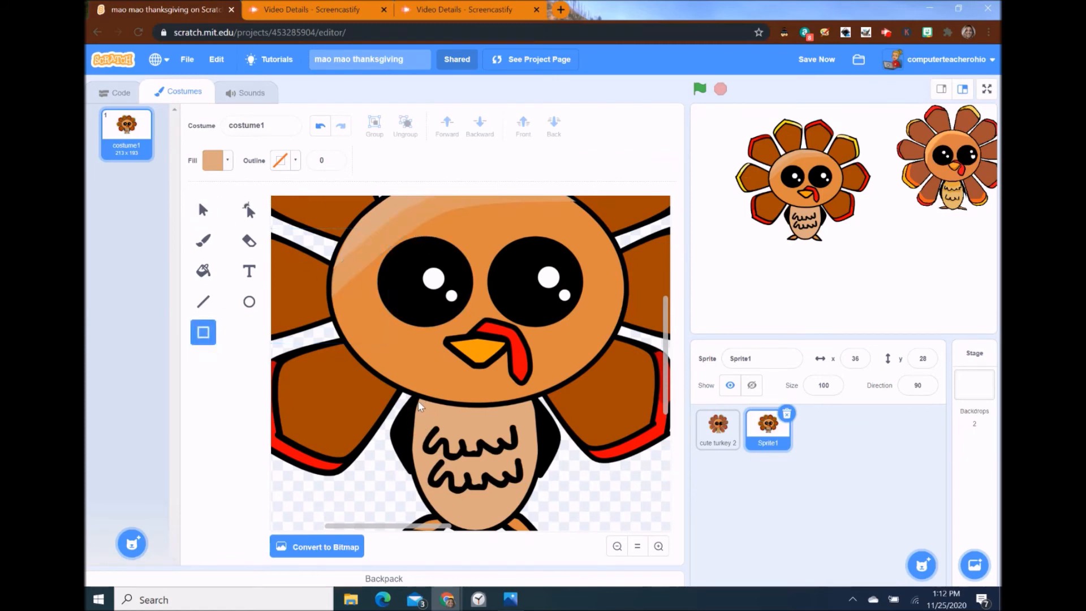
left_click_drag(417, 399, 534, 417)
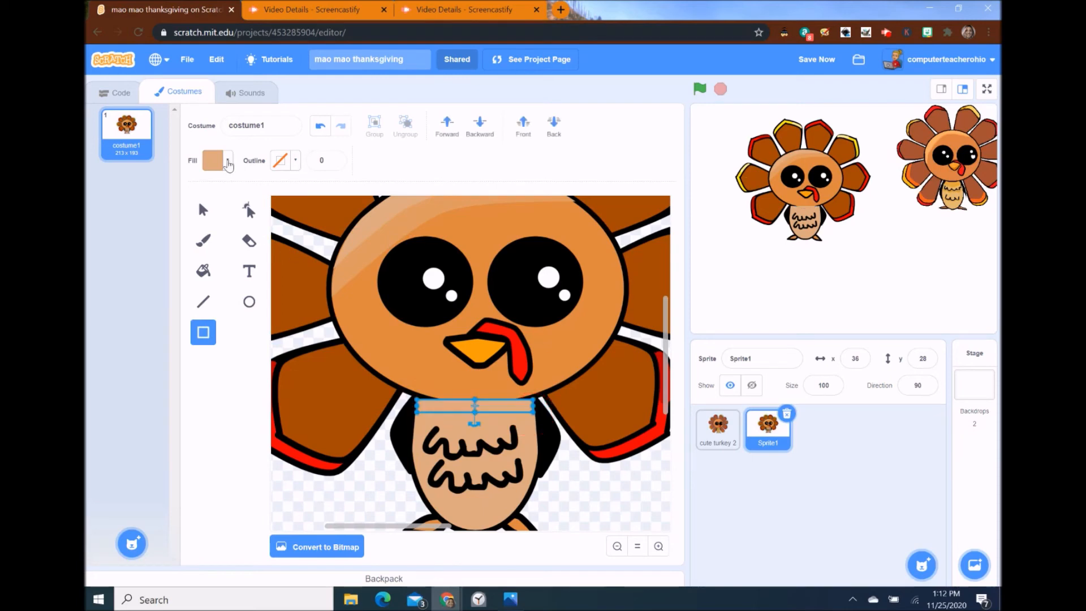
left_click(208, 163)
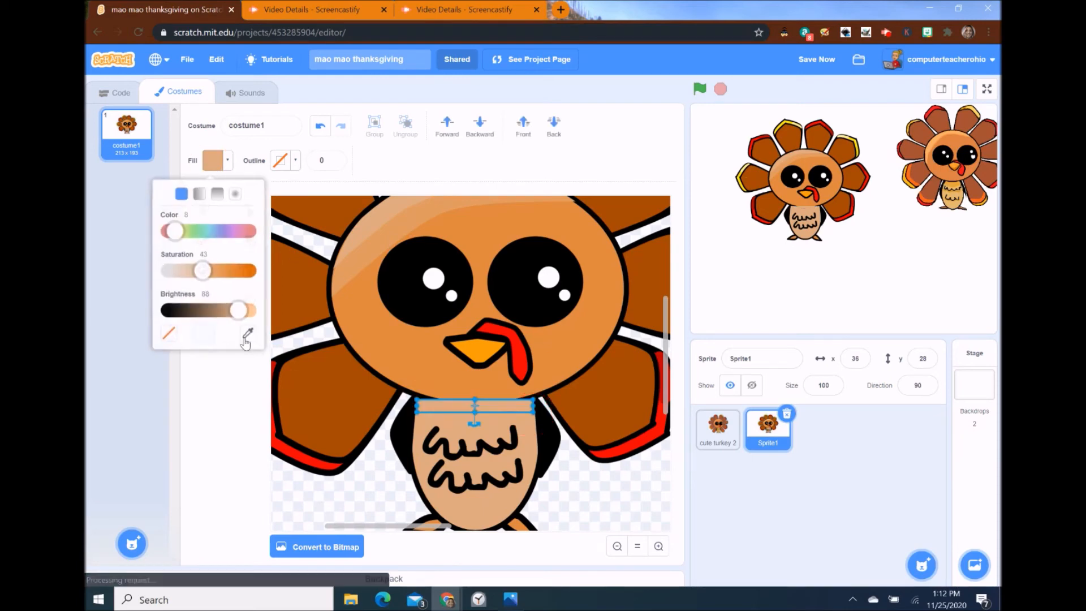
left_click(250, 336)
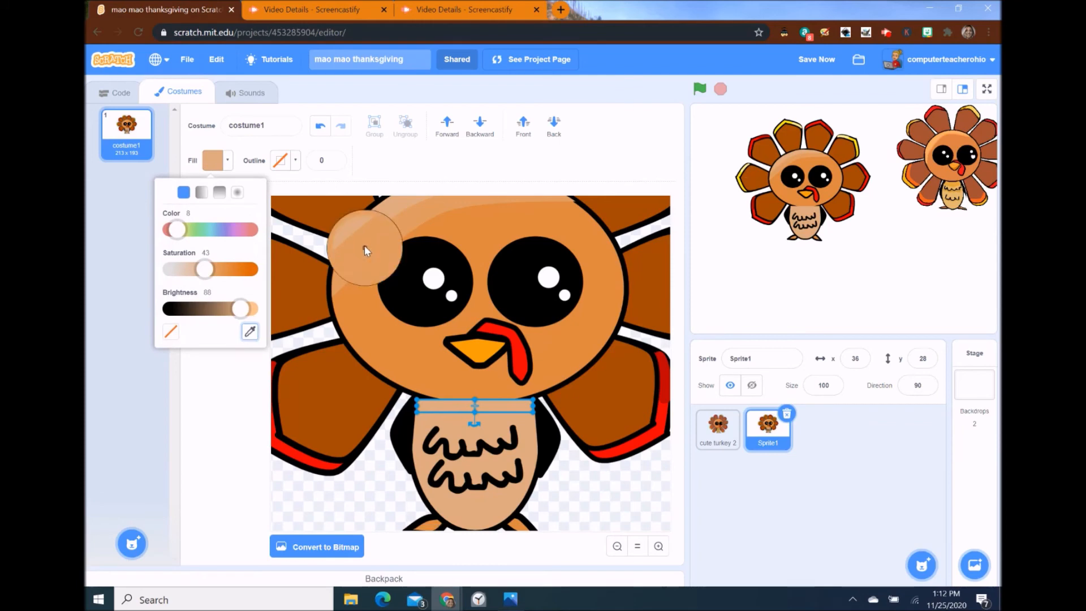
left_click(365, 246)
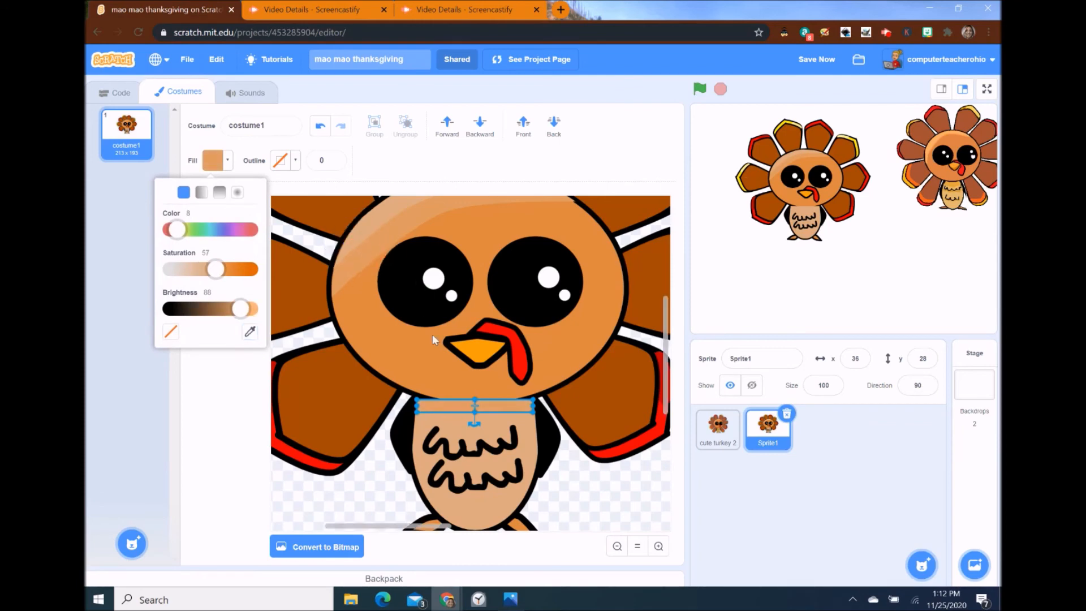
left_click(485, 412)
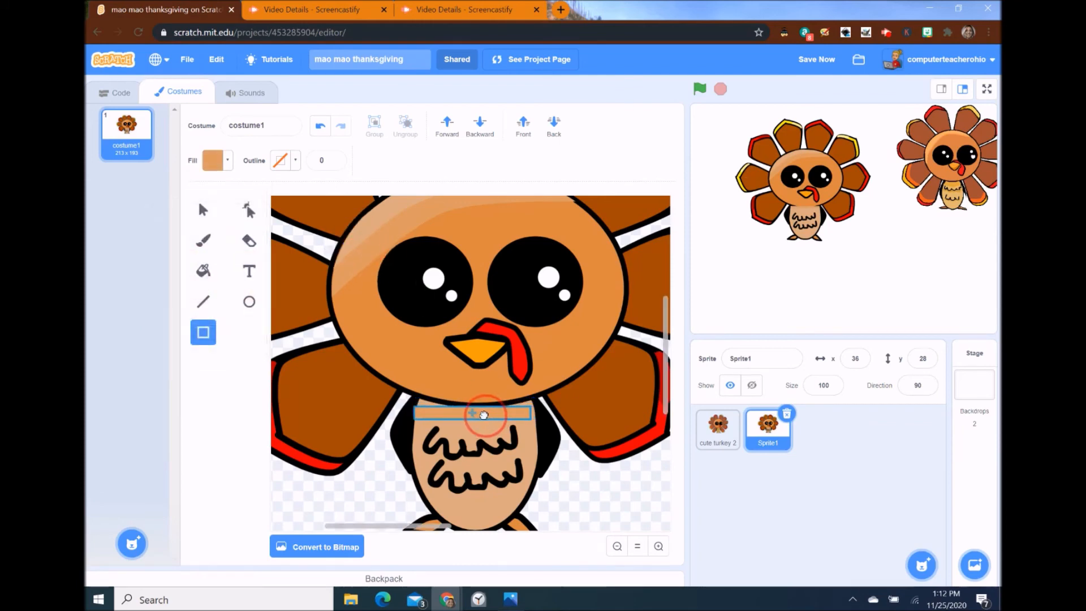
left_click(486, 414)
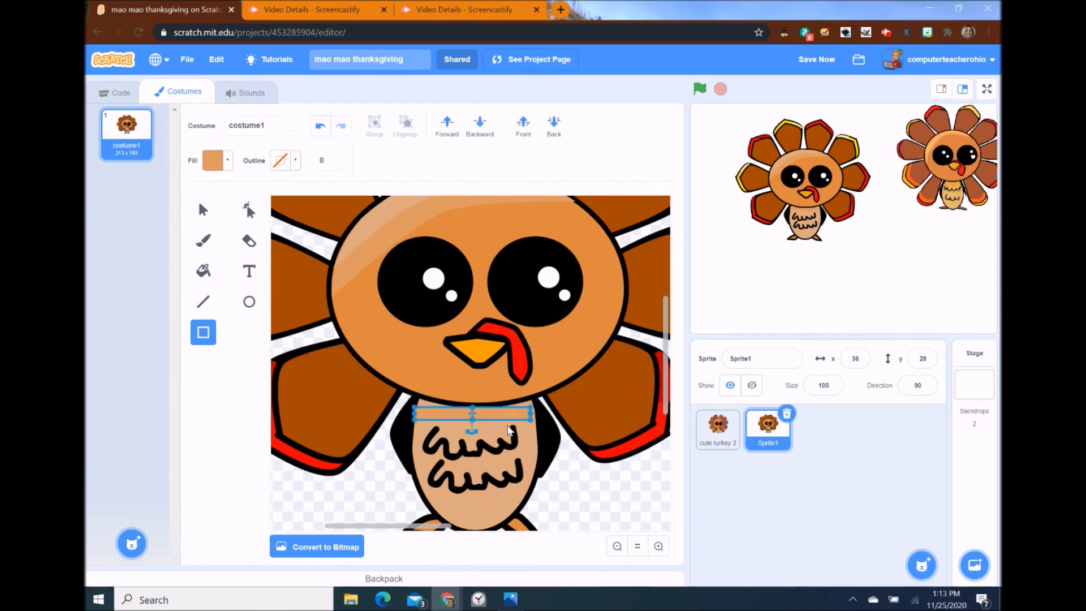
left_click_drag(503, 417, 506, 458)
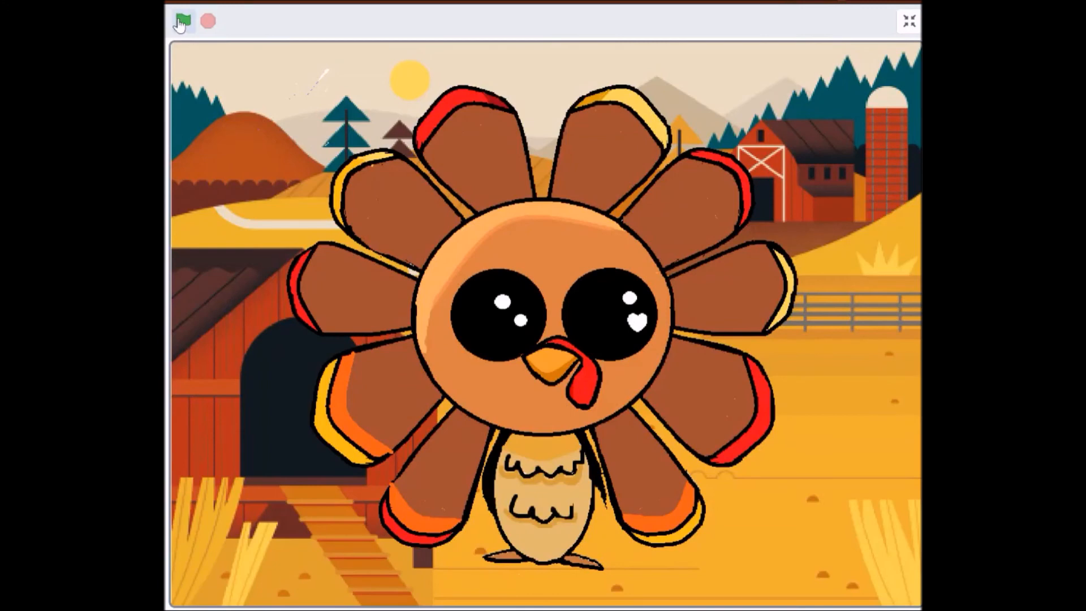
- Run the turkey animation on the farm backdrop with the green flag, restarting it twice
left_click(183, 21)
left_click(183, 20)
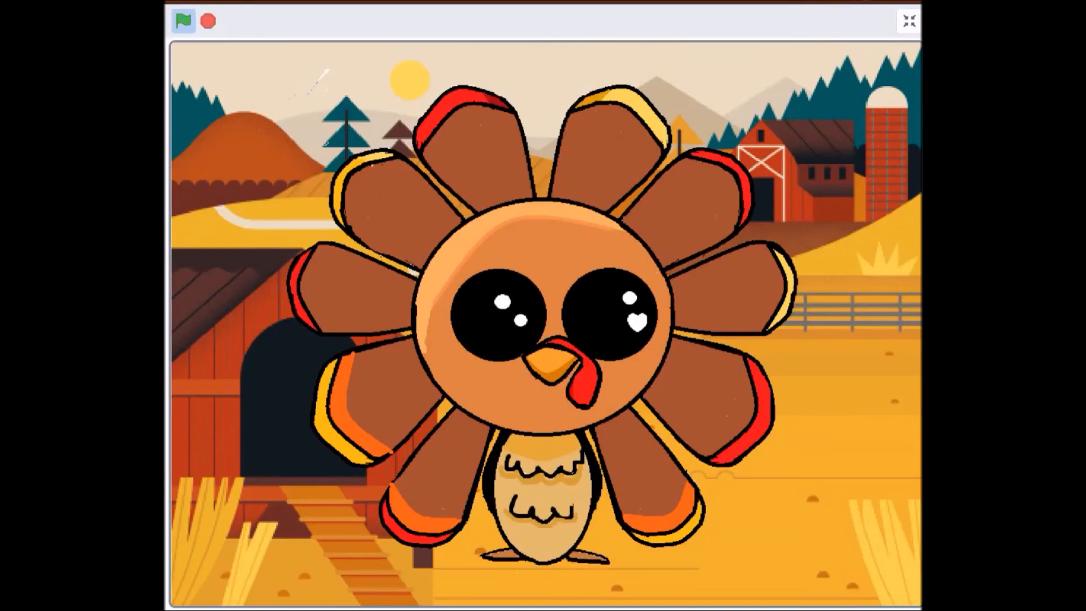
left_click(183, 21)
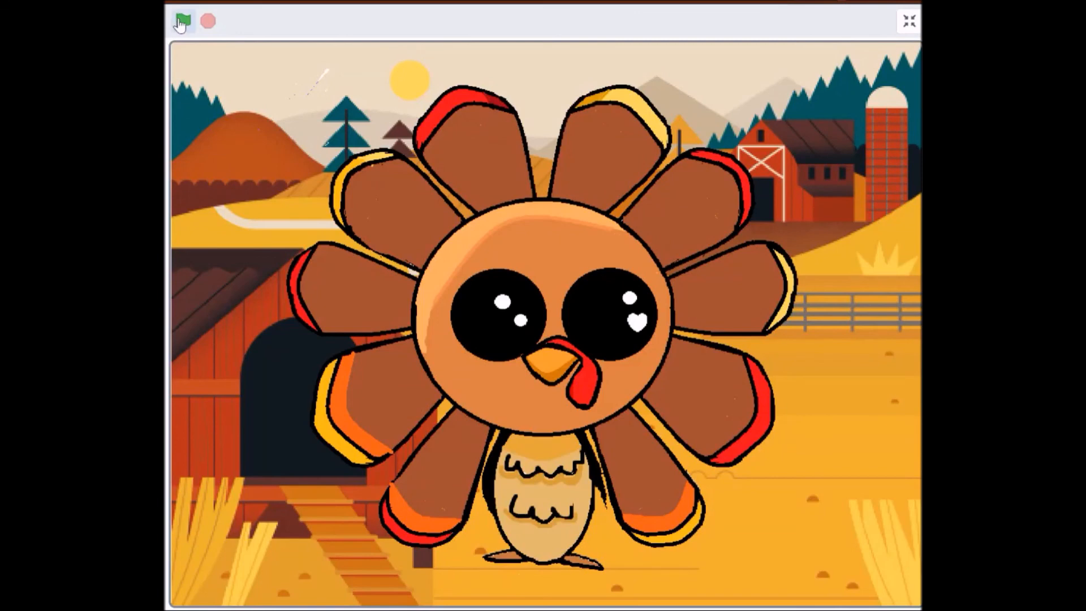
- Rerun the full-screen turkey animation five times with the green flag
left_click(181, 24)
left_click(182, 21)
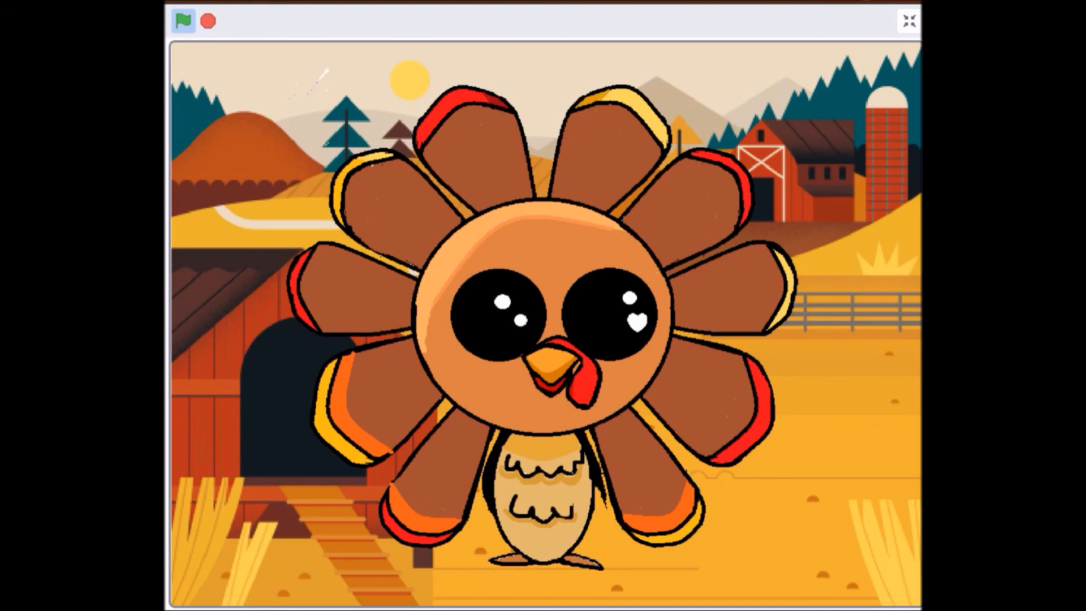
left_click(181, 24)
left_click(182, 21)
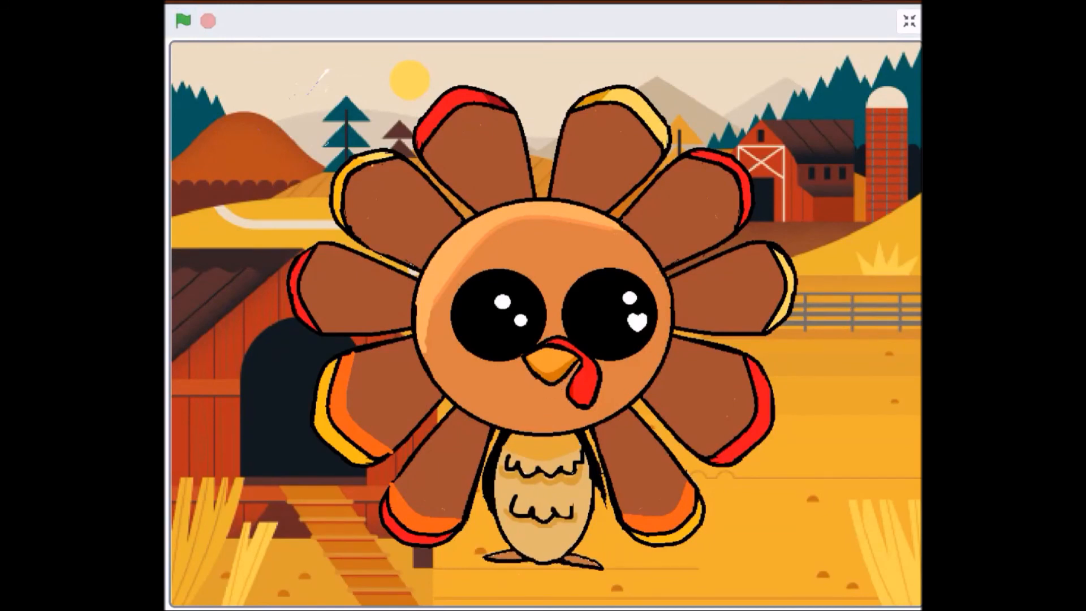
left_click(182, 21)
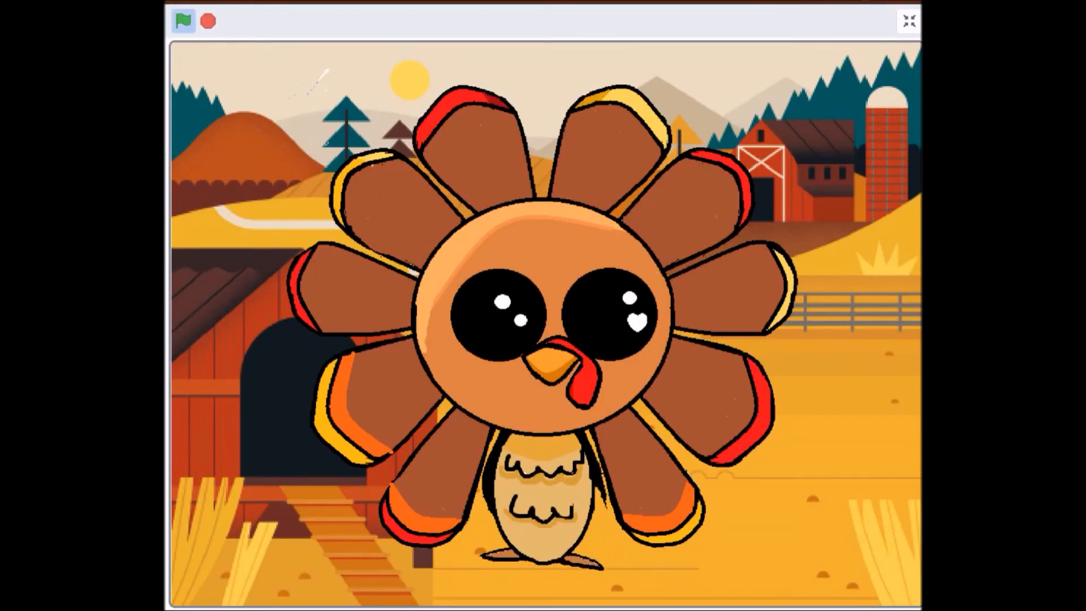